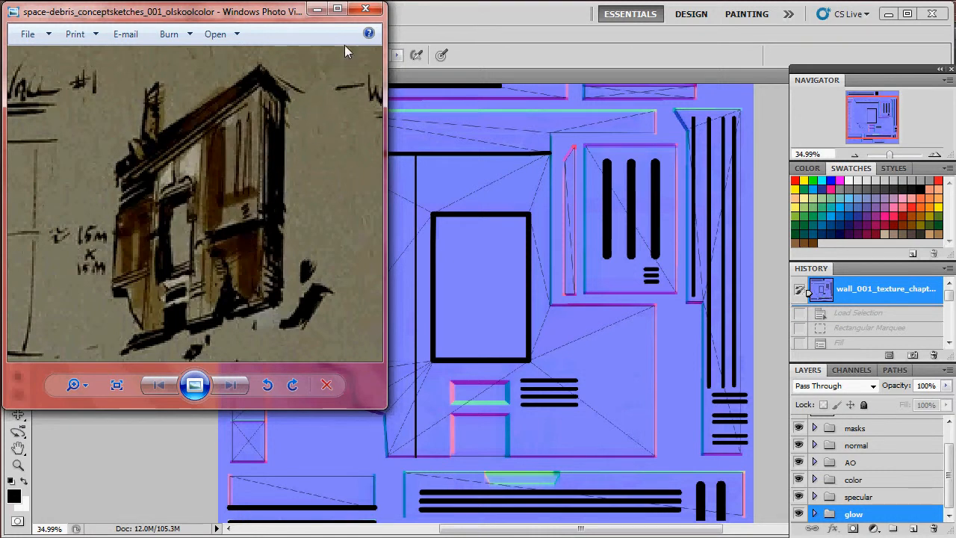
Close the concept sketch and hide the IN mask layers in the window and utility panel groups
click(366, 10)
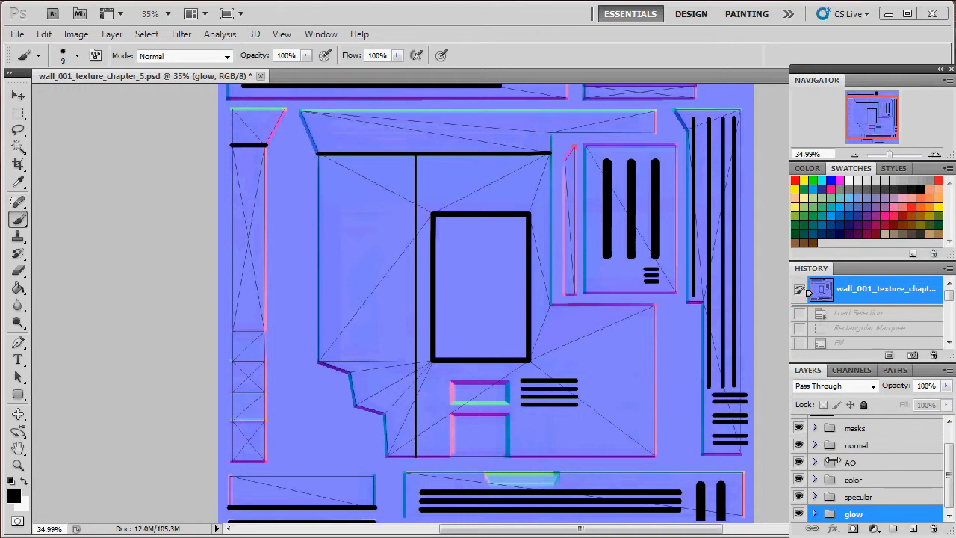
scroll(881, 452, up, 1)
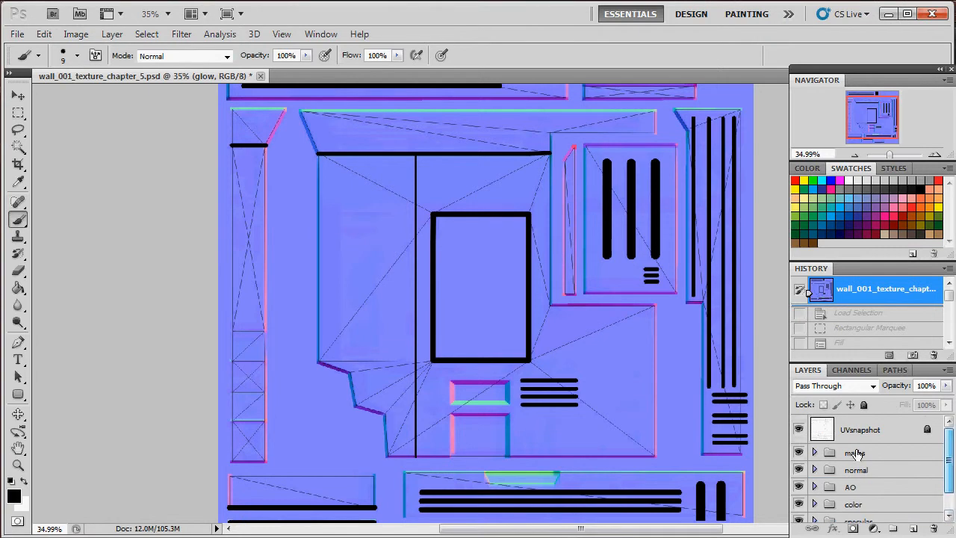
click(815, 452)
click(826, 470)
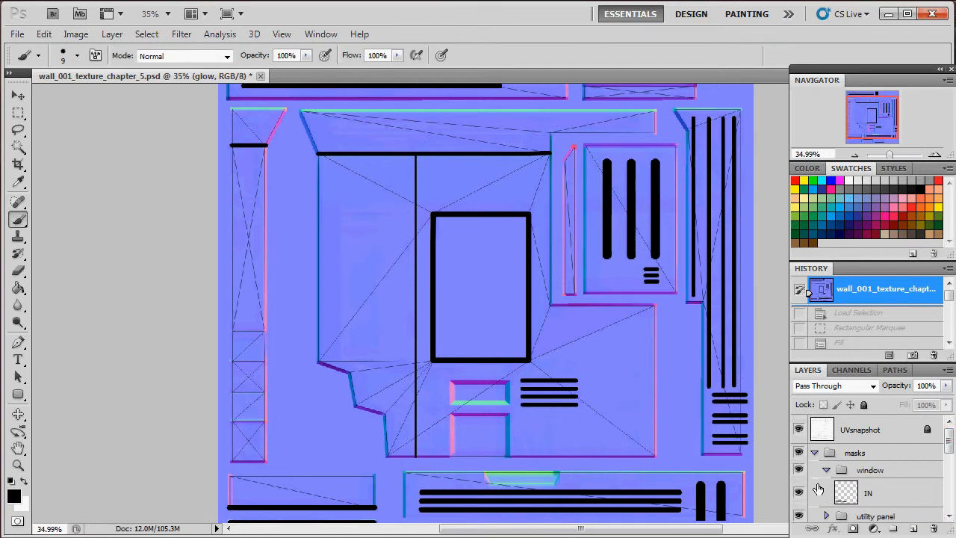
click(826, 469)
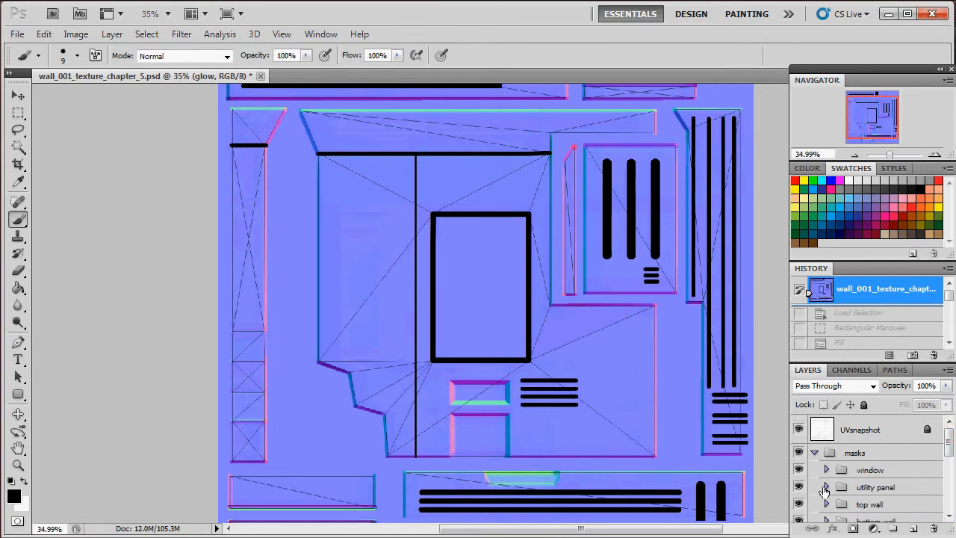
click(826, 487)
click(799, 510)
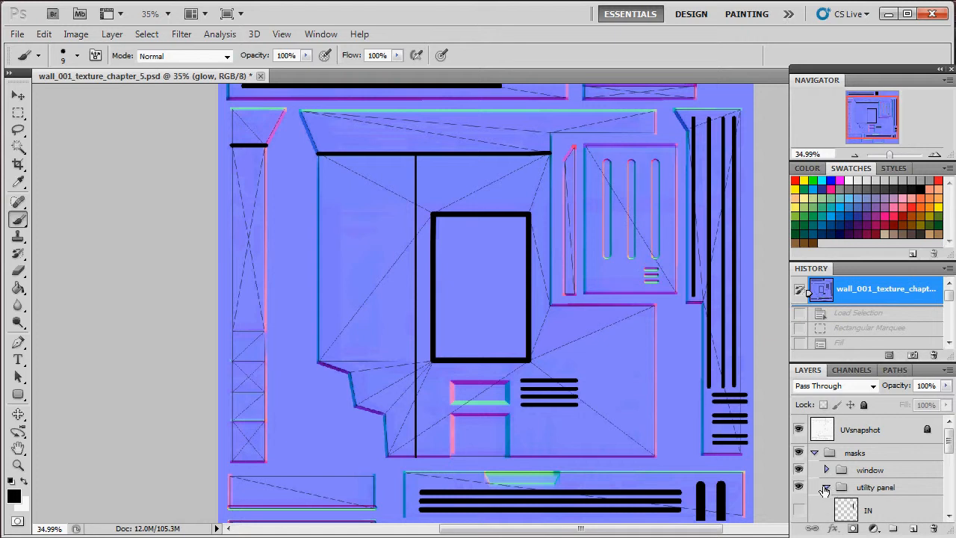
click(826, 488)
Hide the IN mask layer in the top wall group and collapse the expanded groups
scroll(828, 495, down, 1)
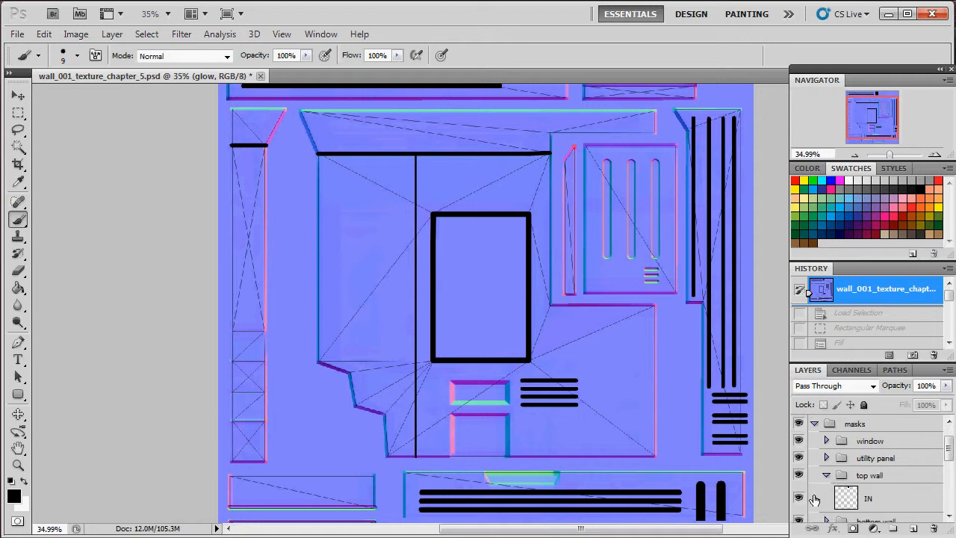
scroll(825, 478, down, 1)
click(825, 480)
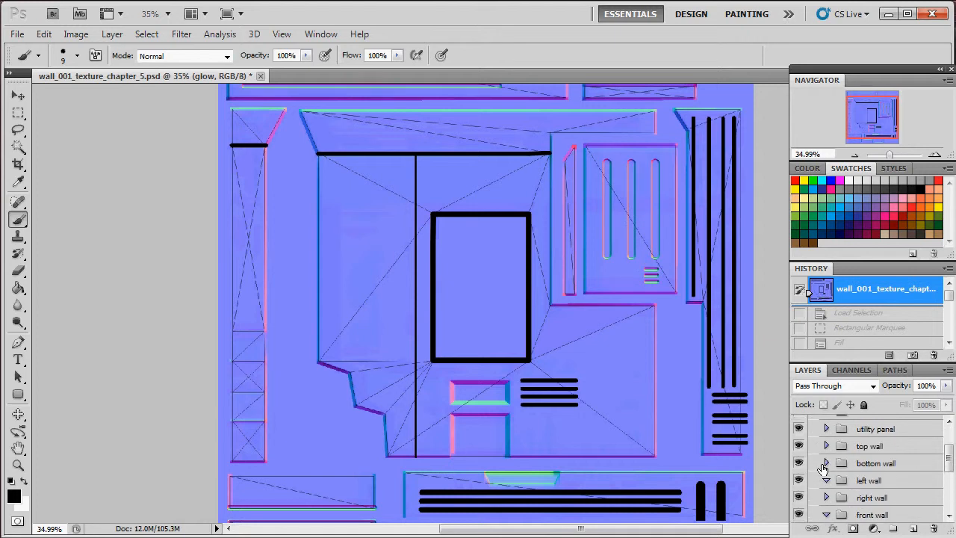
Rename Layer 2 in the bottom wall group to IN and hide it
click(824, 466)
click(826, 463)
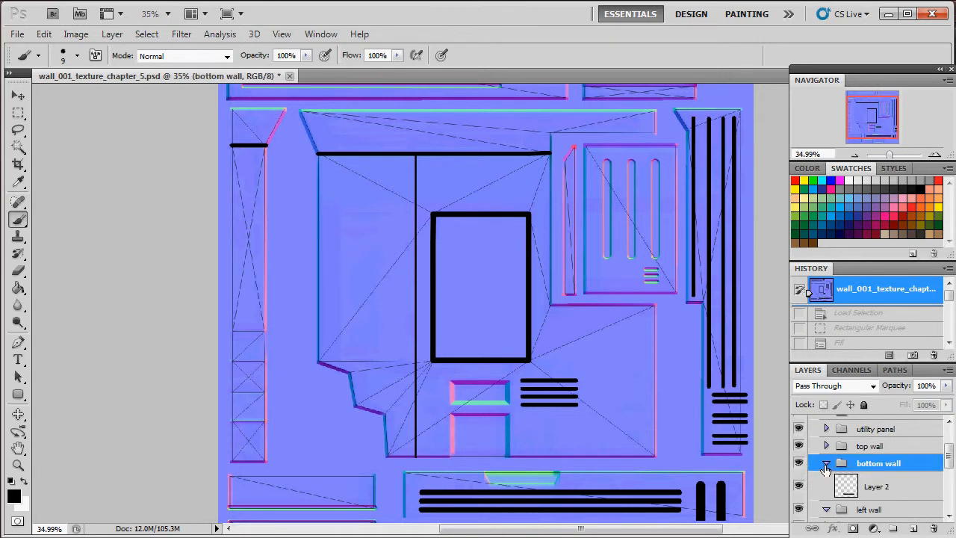
click(880, 491)
double_click(878, 490)
text(IN)
key(Return)
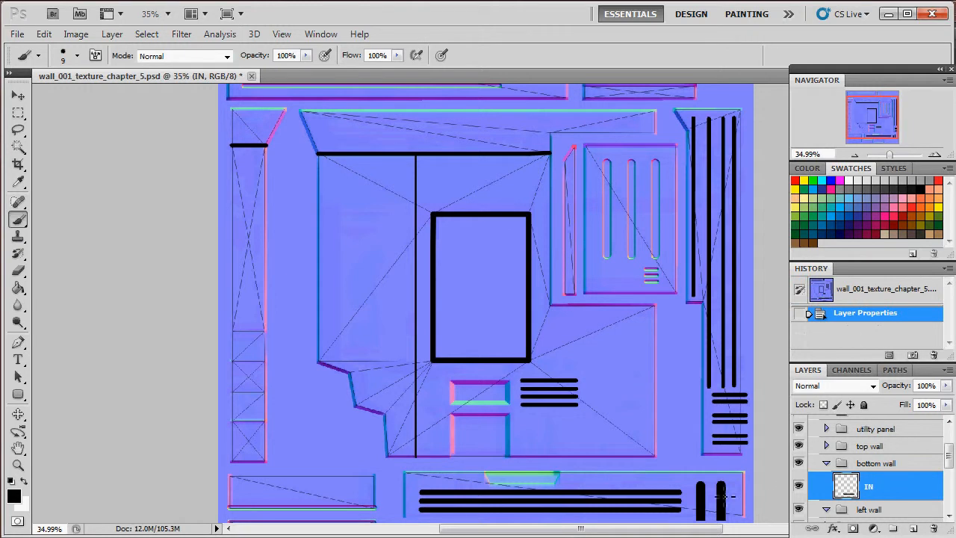
click(799, 486)
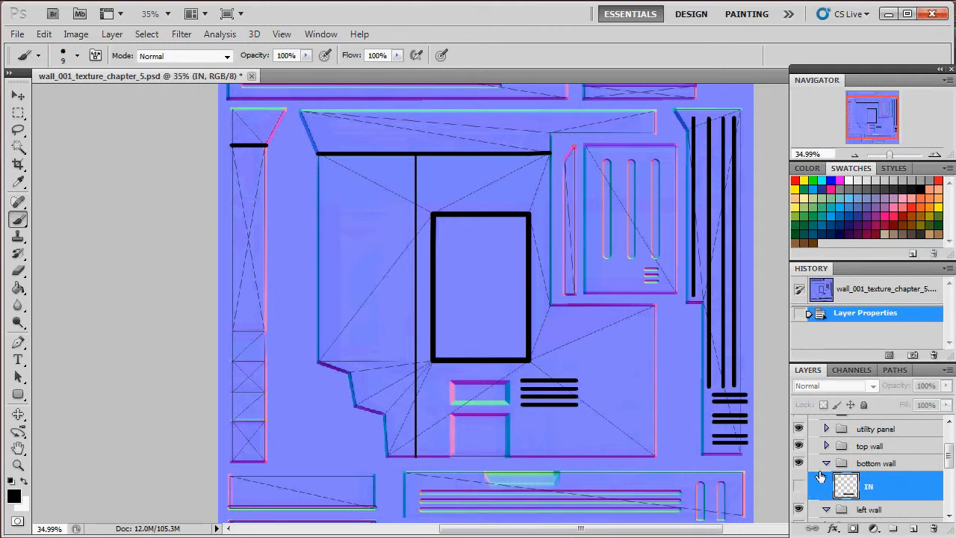
click(828, 464)
Hide the IN mask layers in the right wall and front wall groups
scroll(828, 464, down, 1)
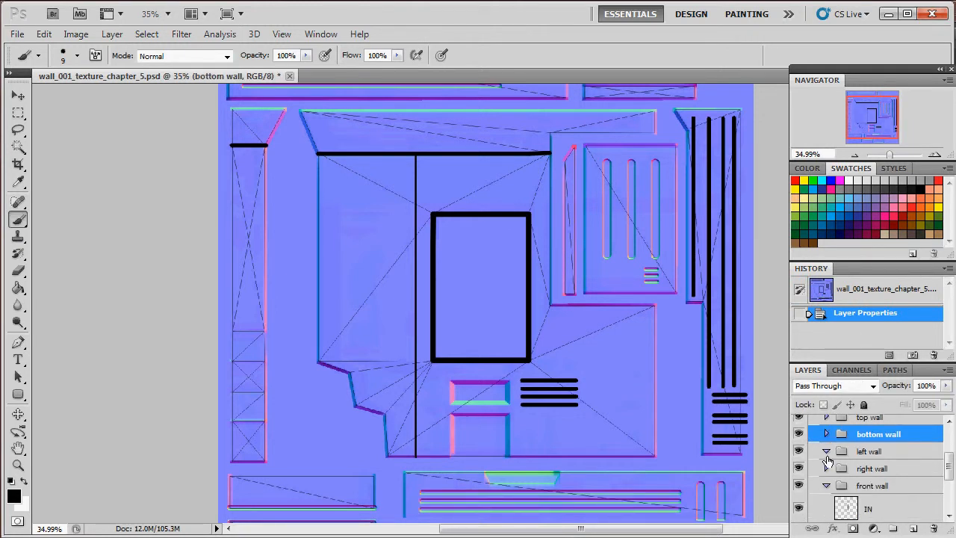
click(826, 468)
click(798, 492)
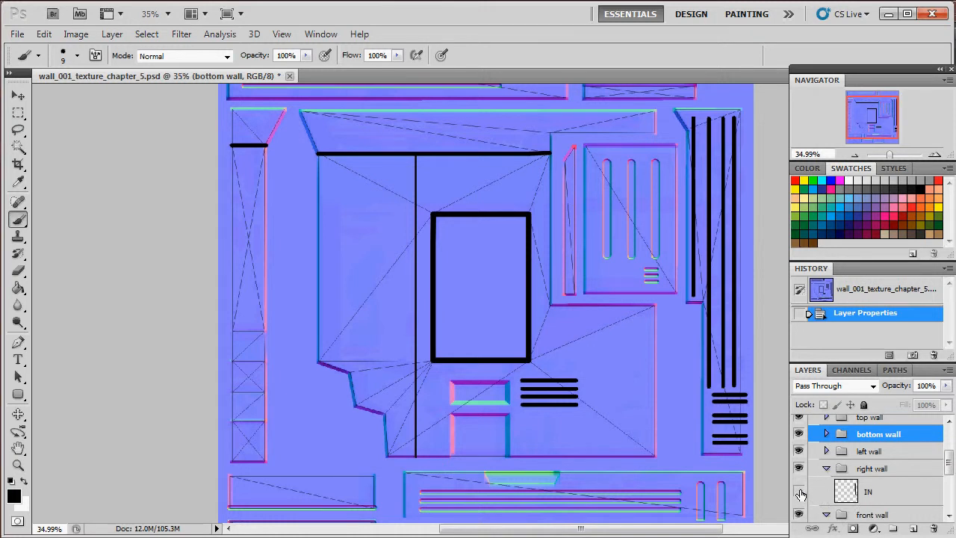
click(826, 469)
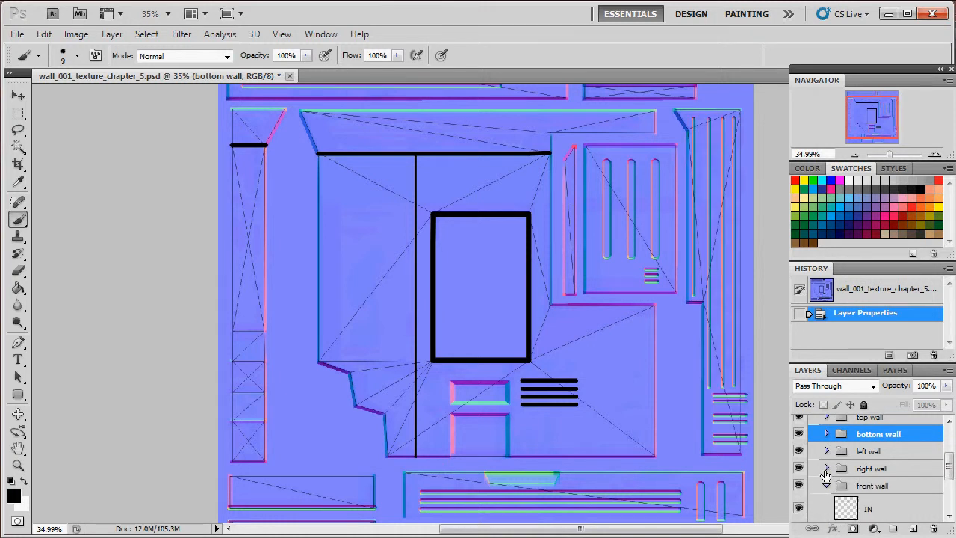
click(798, 509)
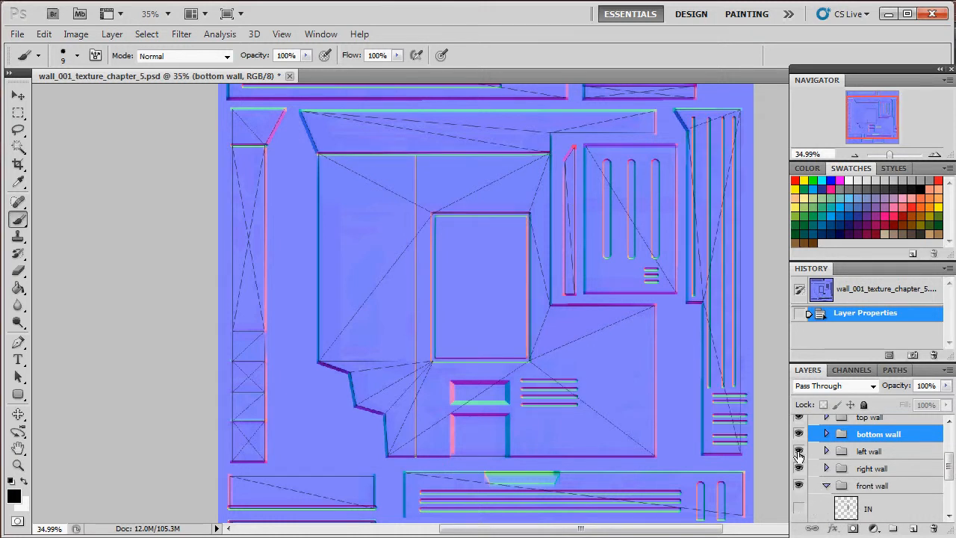
Add a layer in the front wall group and draw three overlapping black rounded rectangles with 30 px radius at the wall's upper-right corner
click(825, 487)
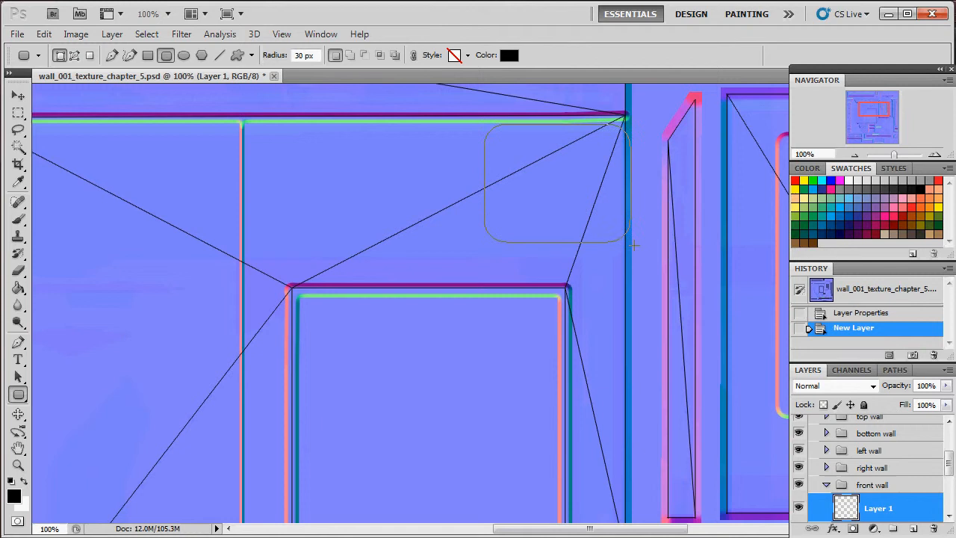
drag(650, 239, 658, 258)
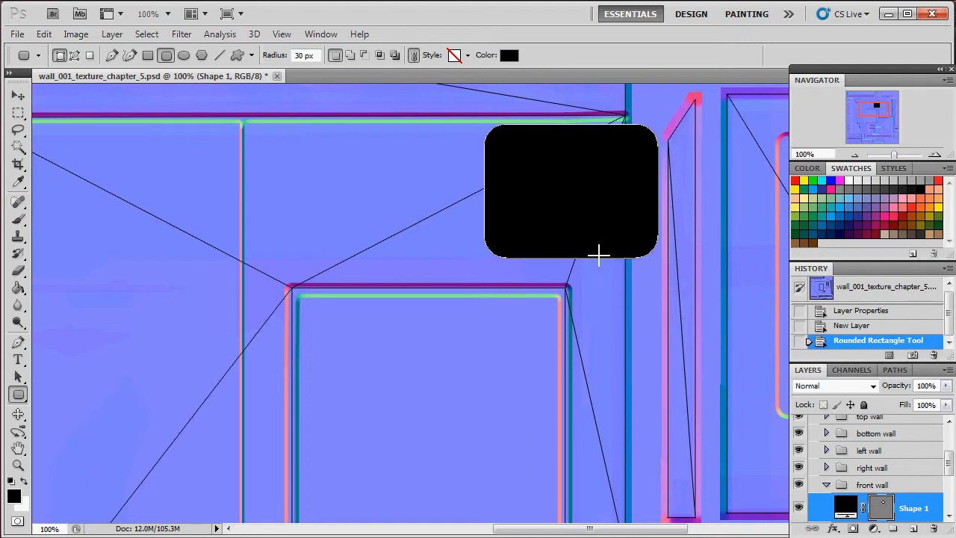
drag(601, 271, 661, 372)
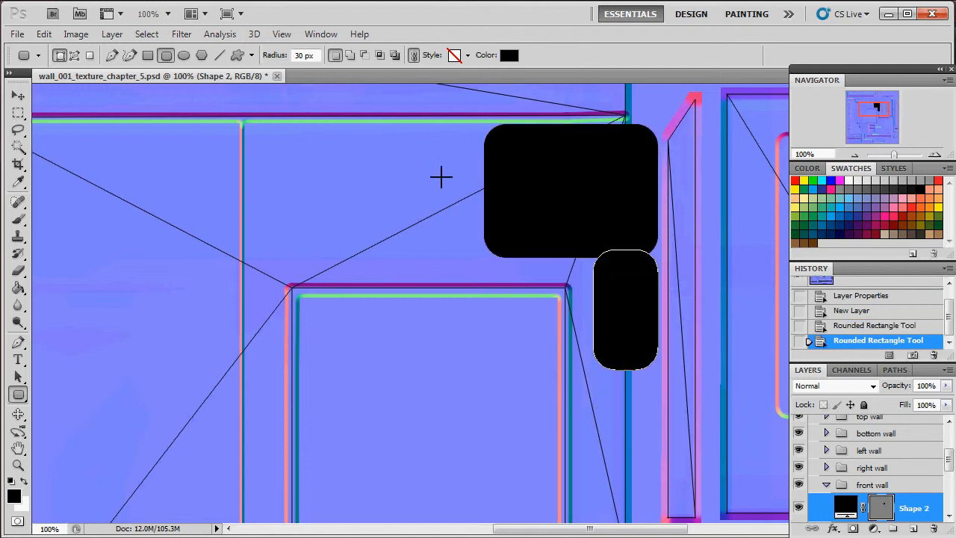
drag(571, 239, 625, 278)
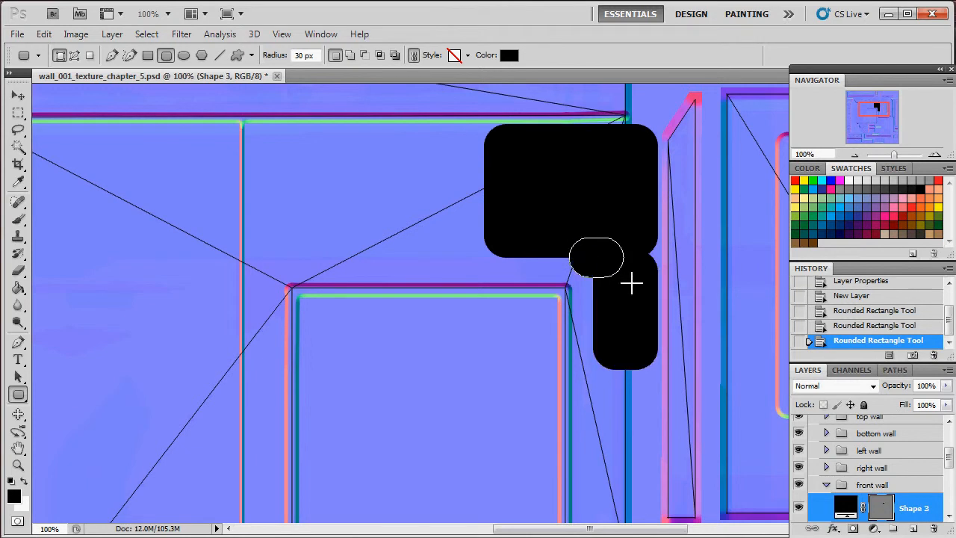
click(365, 55)
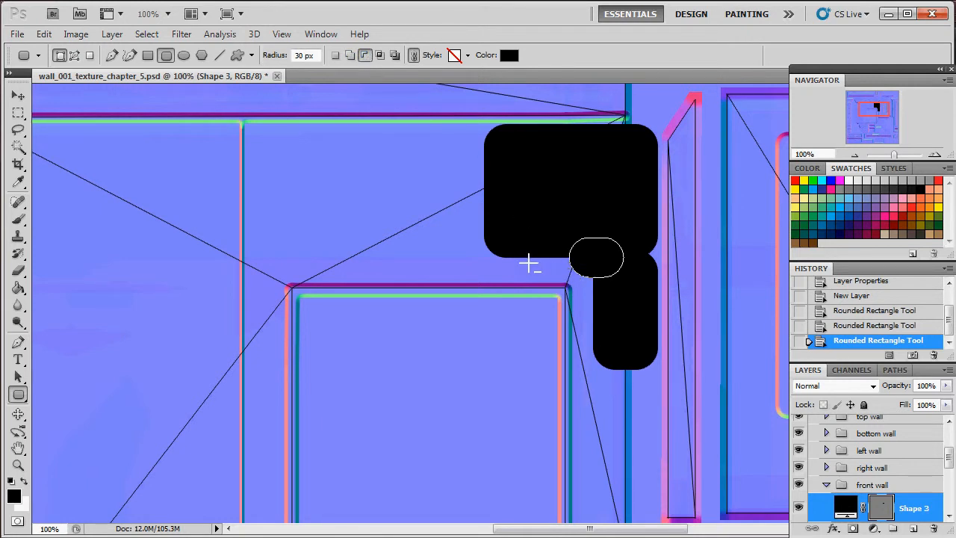
drag(581, 320, 595, 346)
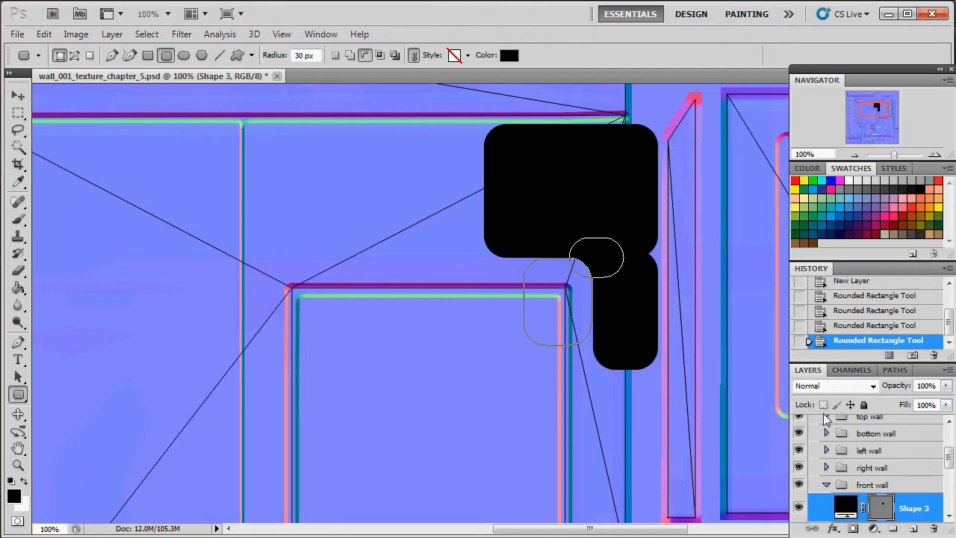
click(856, 485)
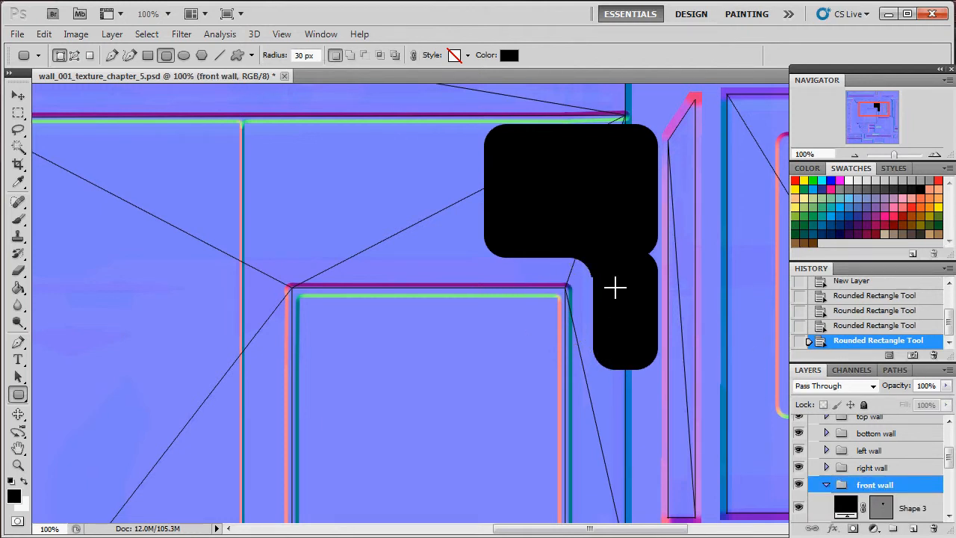
key(ctrl+z)
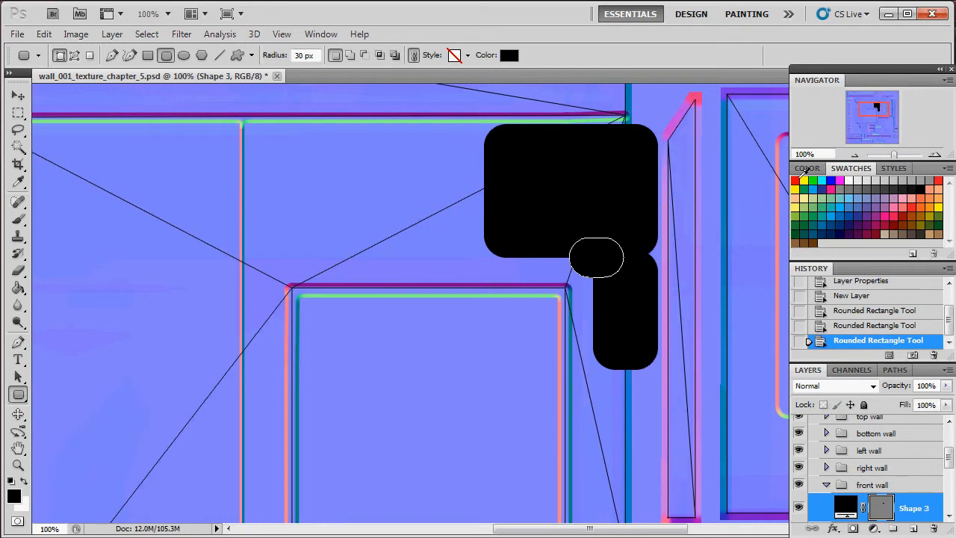
Subtract a 30 px radius rounded rectangle from the small connecting shape to form a rounded inner corner between the two larger shapes
drag(894, 156, 901, 156)
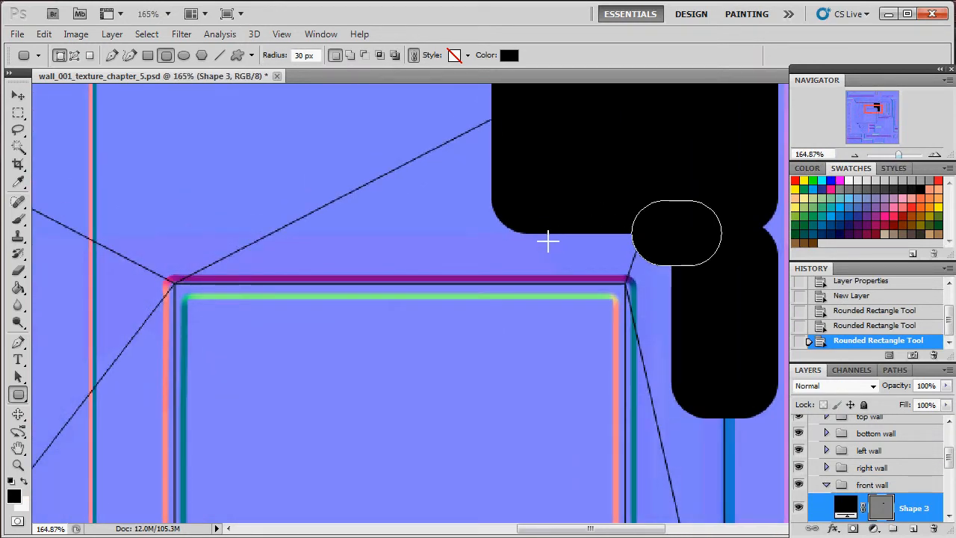
drag(542, 236, 673, 368)
key(ctrl+z)
click(364, 54)
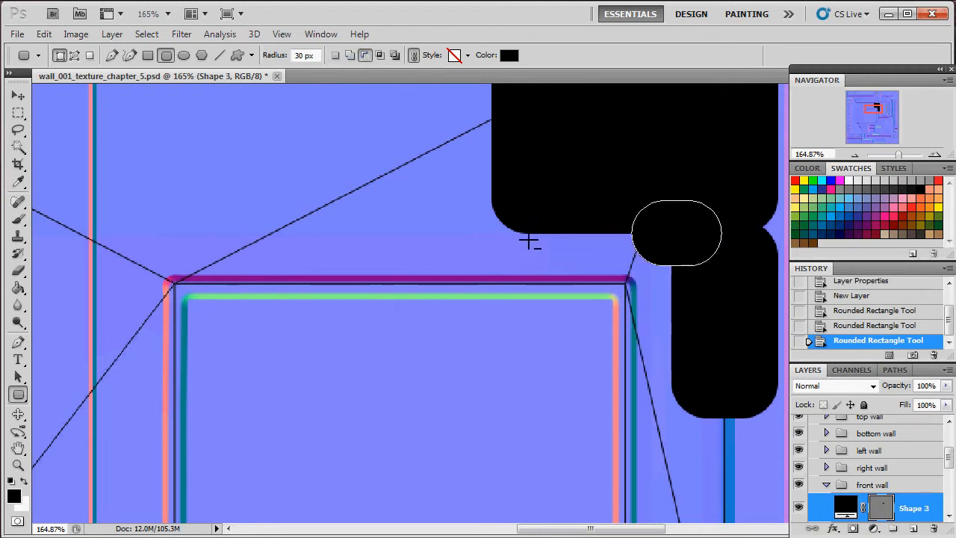
mouse_move(601, 300)
mouse_down()
mouse_move(642, 404)
mouse_move(676, 410)
mouse_up()
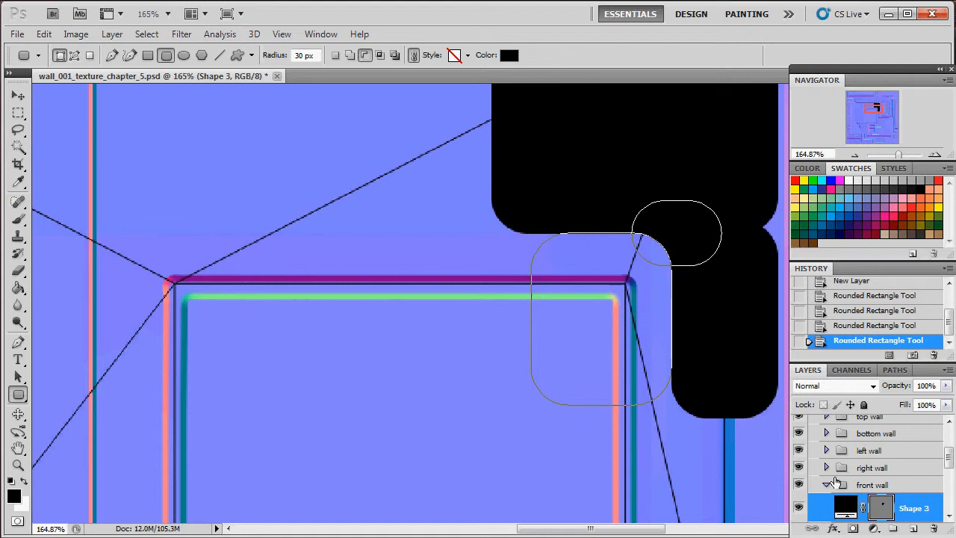
click(811, 483)
scroll(642, 240, up, 3)
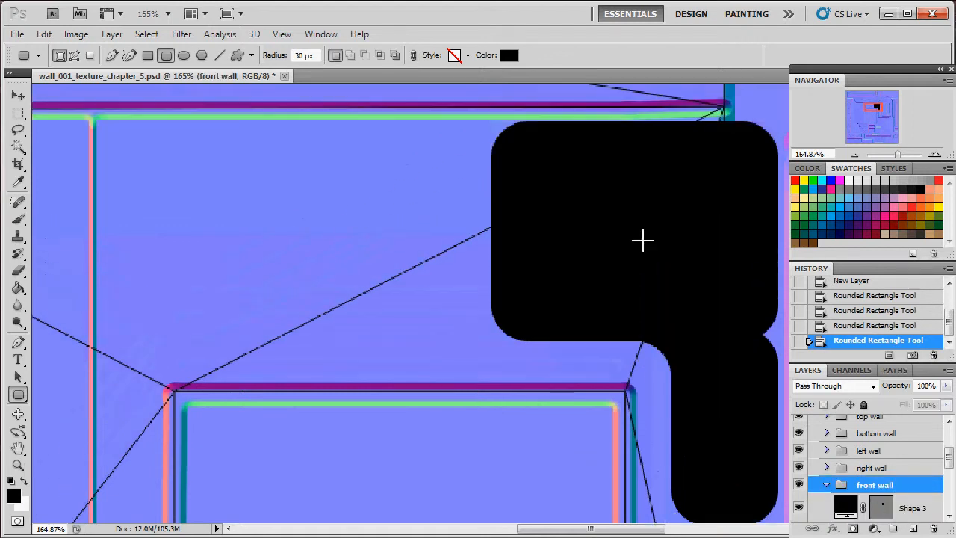
scroll(602, 216, up, 1)
scroll(602, 216, down, 2)
scroll(605, 220, up, 1)
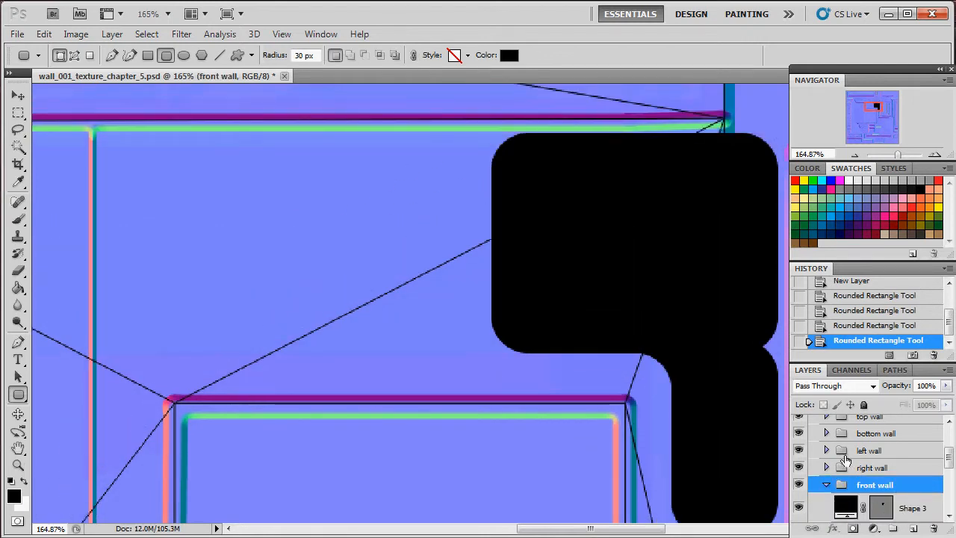
Add a new layer in the front wall group and merge it with the rounded rectangle shape layers
click(905, 517)
click(912, 528)
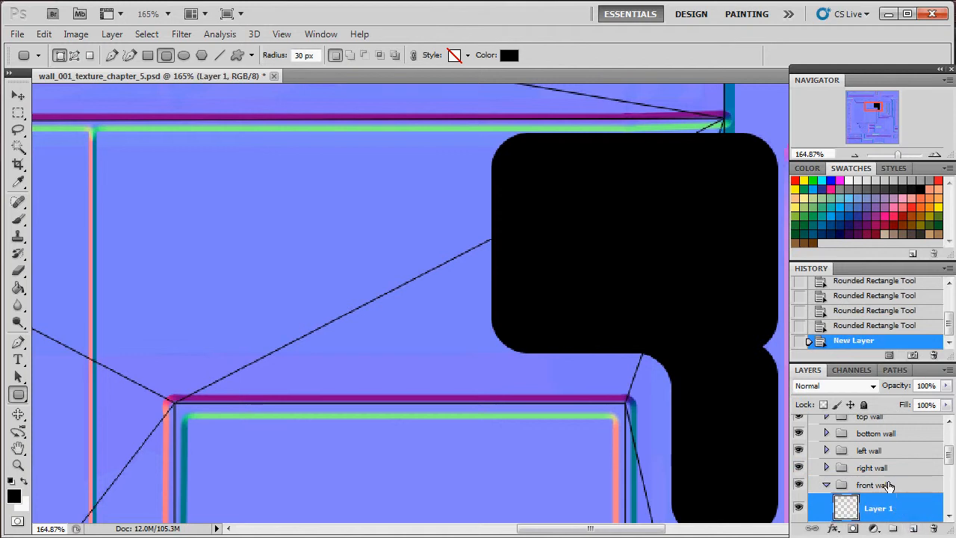
scroll(889, 478, down, 3)
scroll(881, 469, up, 2)
scroll(903, 483, down, 3)
shift+click(903, 482)
key(ctrl+e)
scroll(873, 465, up, 2)
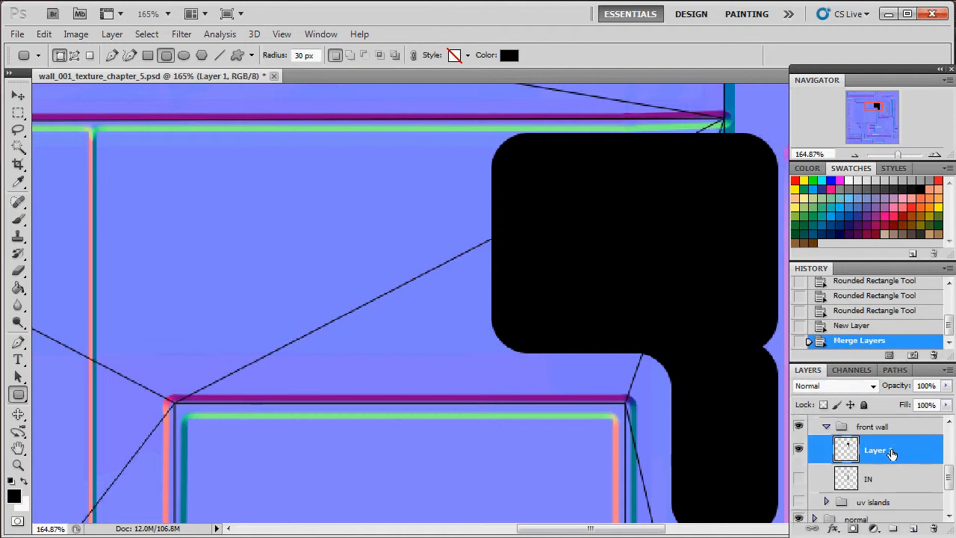
Move the merged black shape straight up so it overlaps the horizontal groove along the front wall's top
key(v)
drag(635, 282, 625, 252)
scroll(602, 249, up, 2)
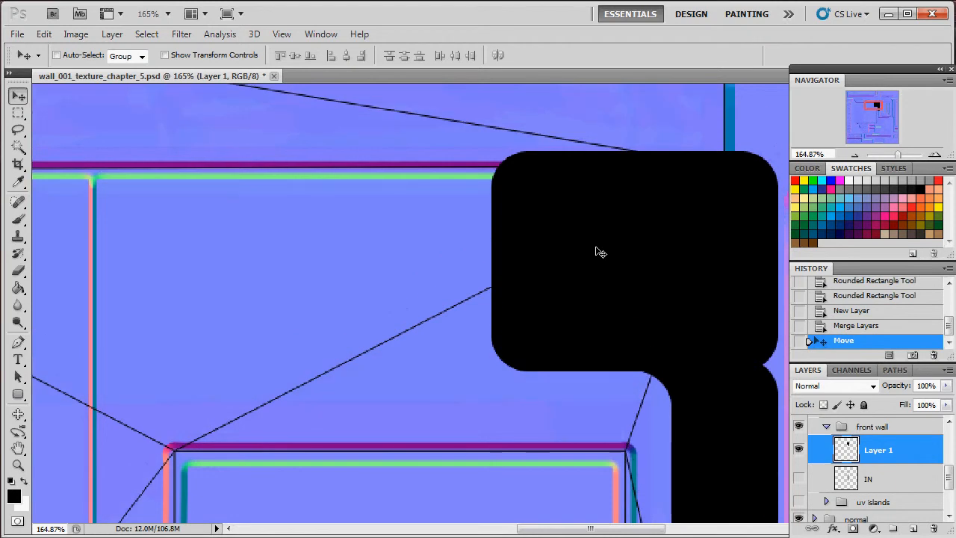
Select the strip of the black shape covering the horizontal groove, delete it to leave a flat top edge, and deselect
key(m)
drag(644, 180, 770, 179)
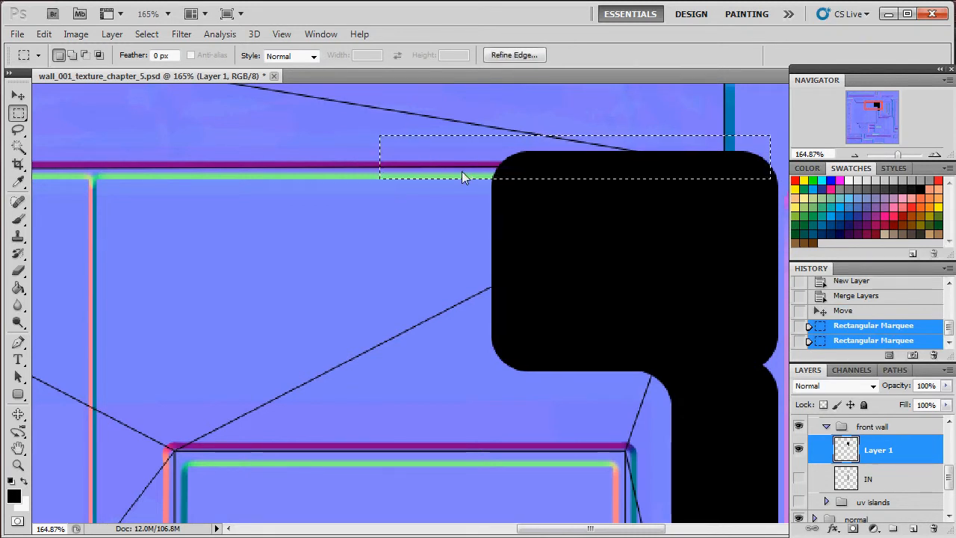
key(Delete)
key(ctrl+d)
scroll(486, 184, down, 2)
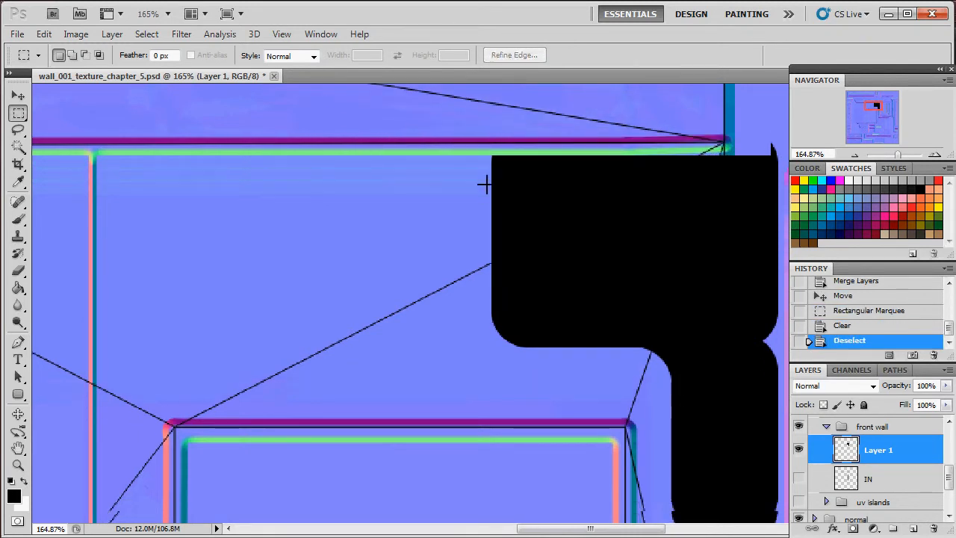
Delete the part of the black shape extending past the front wall's right edge to leave a straight vertical side, then deselect
drag(585, 528, 620, 528)
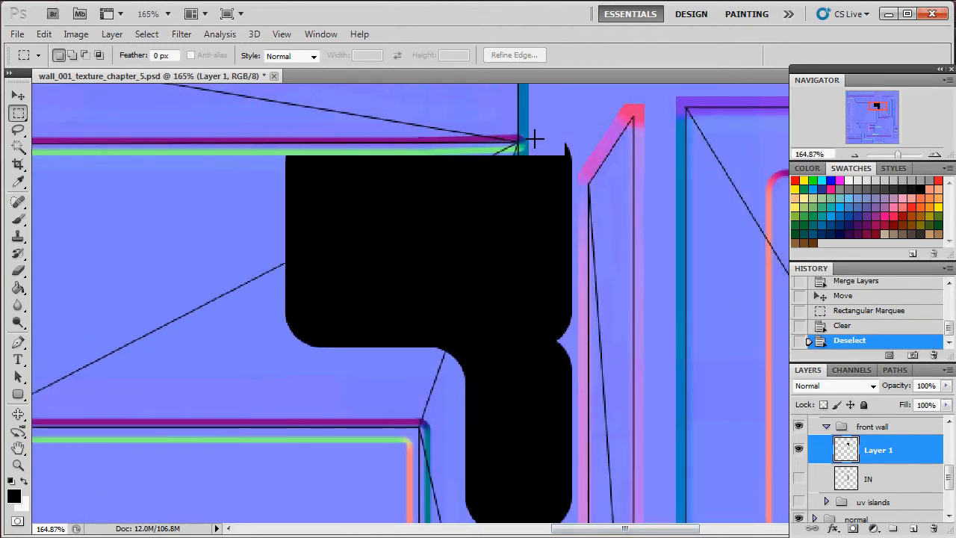
drag(606, 448, 616, 319)
key(Delete)
scroll(536, 344, up, 10)
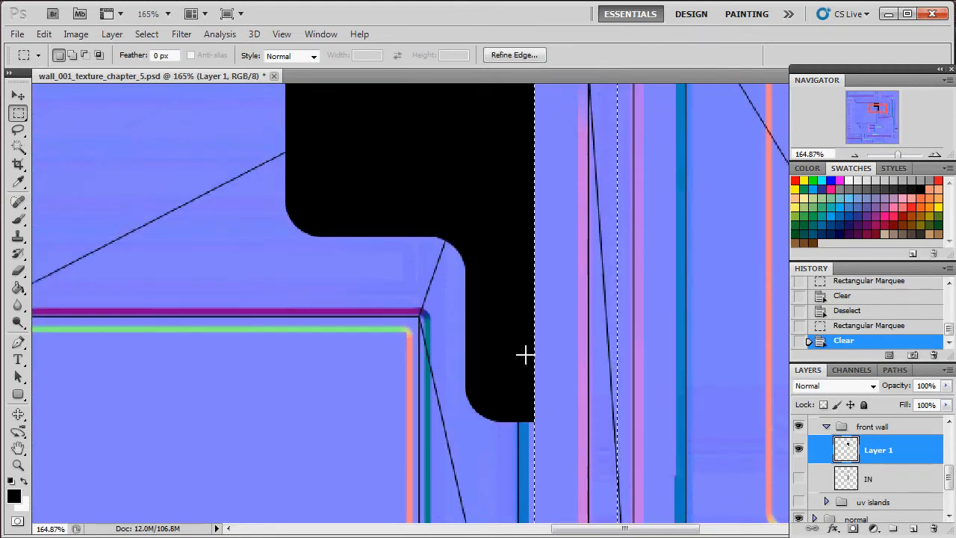
key(ctrl+d)
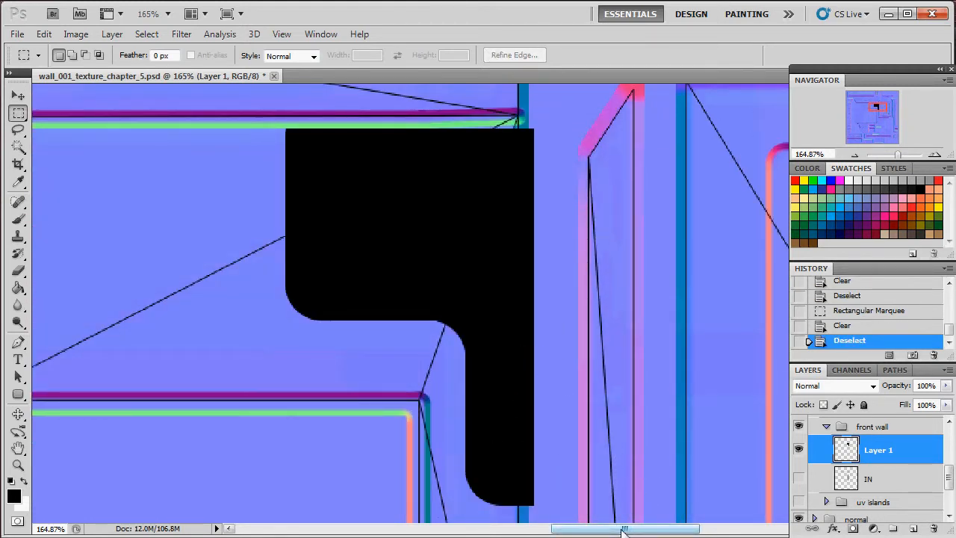
Place a horizontally flipped copy of the black shape on its own layer against the vertical groove beside the window panel
drag(624, 528, 604, 528)
drag(631, 430, 687, 513)
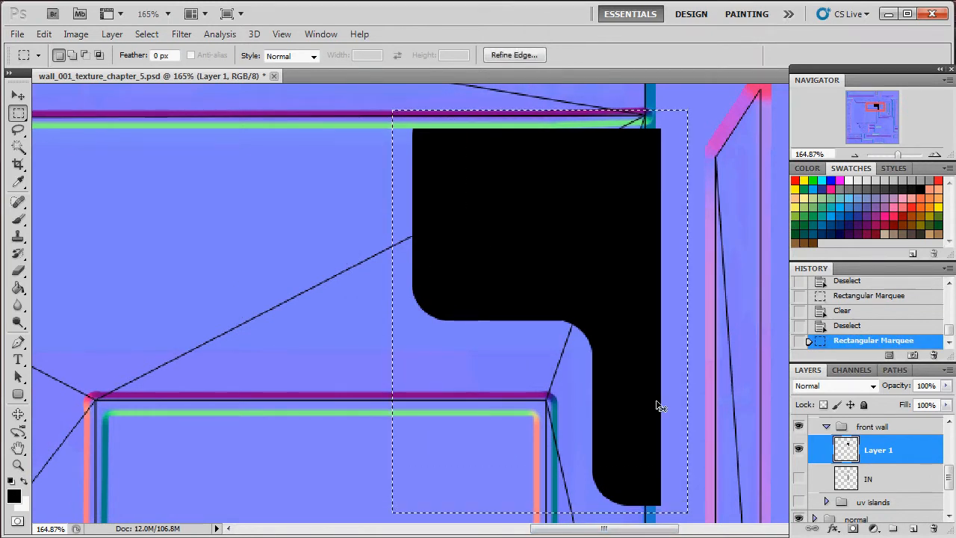
key(ctrl+c)
key(ctrl+v)
key(v)
drag(576, 282, 292, 286)
click(46, 34)
mouse_move(235, 304)
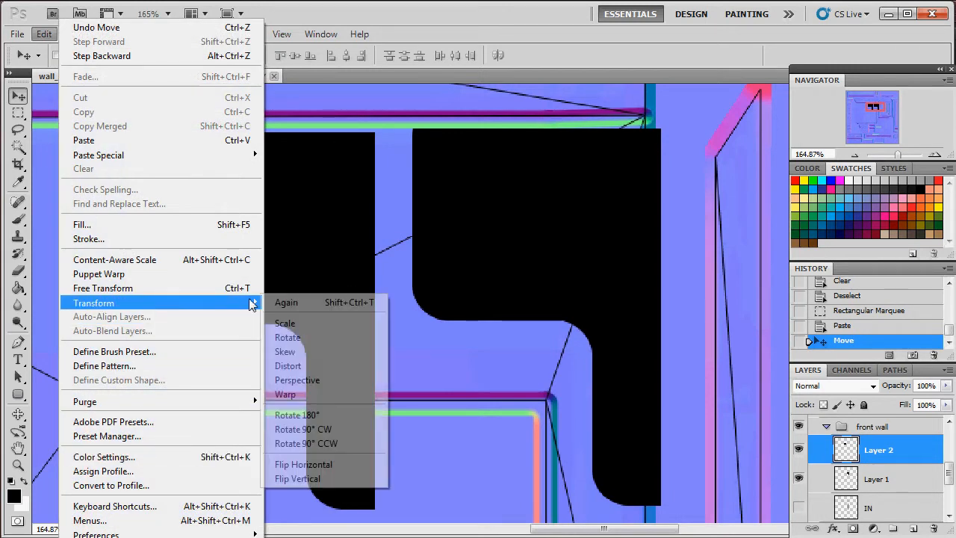
click(321, 464)
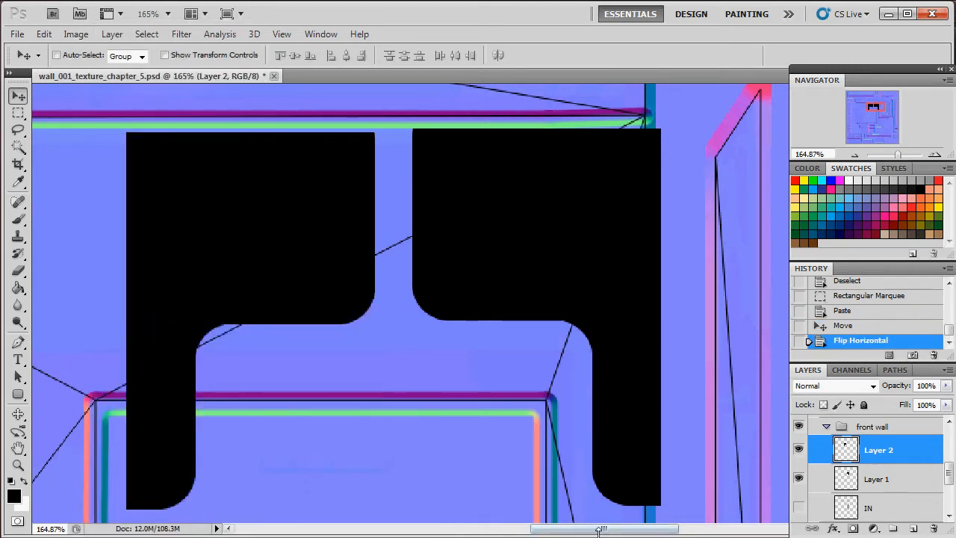
drag(601, 530, 558, 530)
drag(550, 348, 300, 518)
Narrow the flipped copy's lower leg by stretching its selected part leftward to 120.22% width, then deselect and nudge the copy slightly right
key(m)
key(ctrl+t)
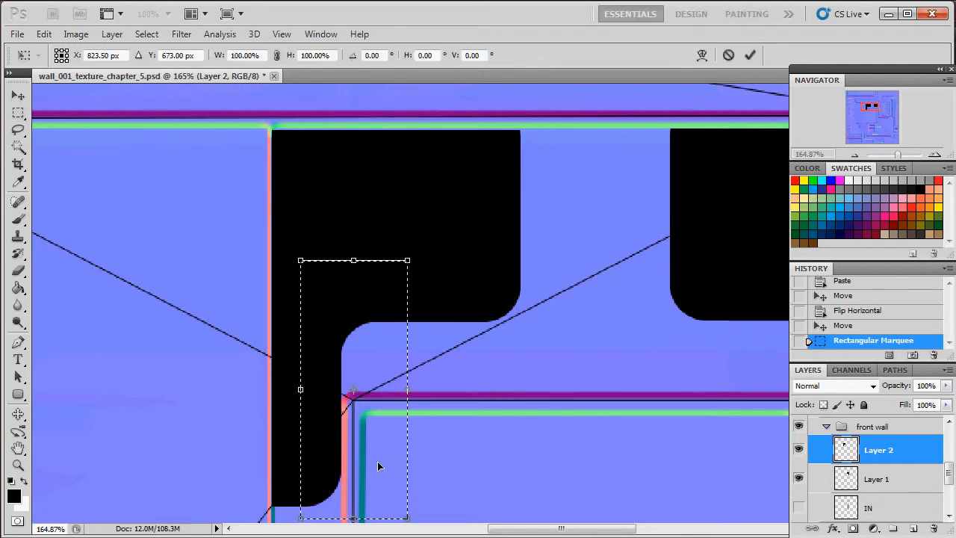
drag(408, 389, 386, 398)
key(ctrl+z)
drag(298, 389, 278, 396)
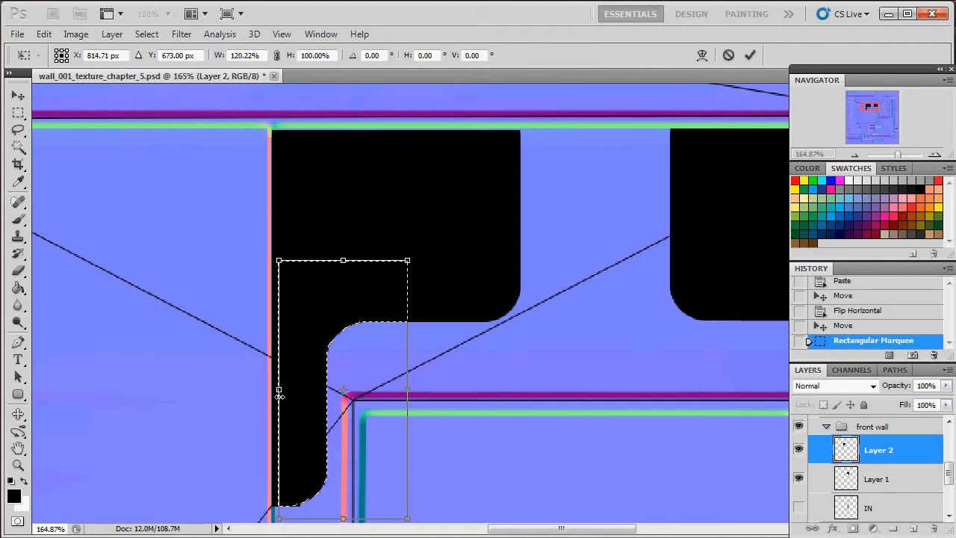
key(Return)
key(ctrl+d)
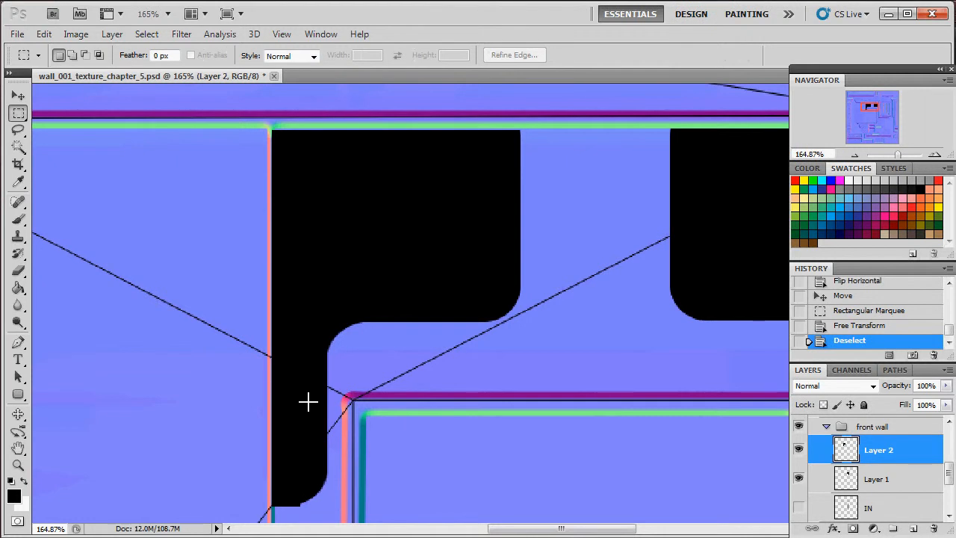
key(v)
mouse_move(305, 271)
mouse_down()
mouse_move(329, 270)
mouse_move(310, 270)
mouse_up()
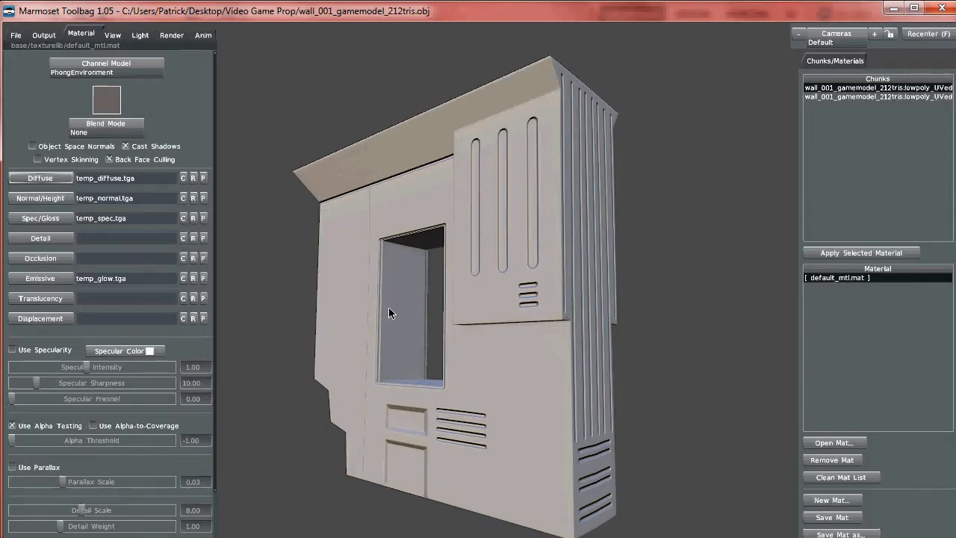
Switch to Marmoset Toolbag to examine the model's front wall, and return to Photoshop to compare the black shapes with the full texture layout
drag(388, 307, 576, 380)
scroll(576, 381, up, 3)
drag(316, 177, 309, 82)
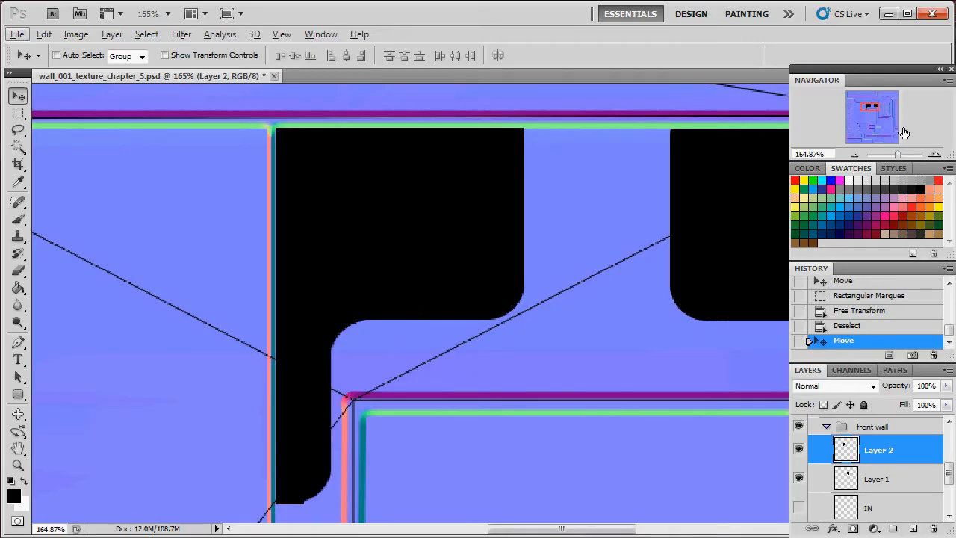
drag(908, 155, 898, 155)
drag(892, 150, 894, 149)
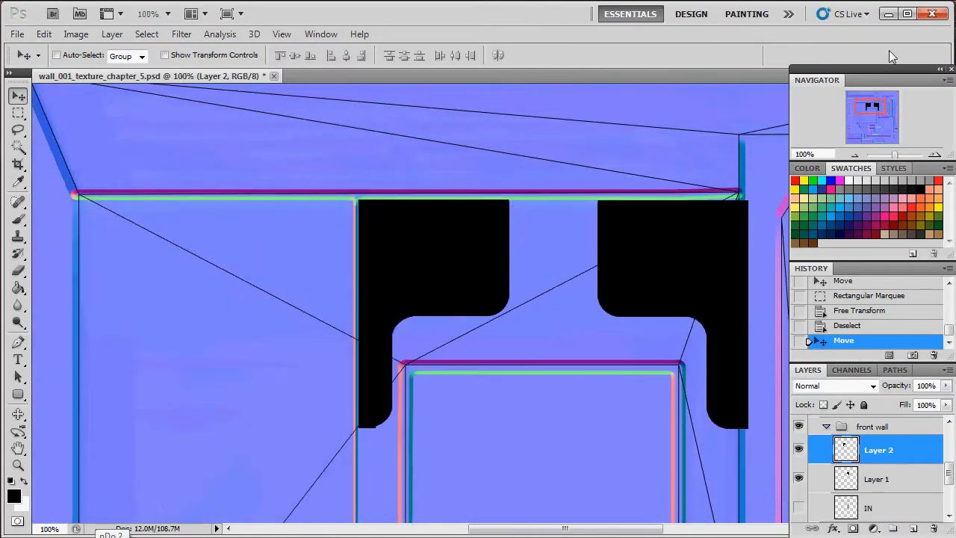
mouse_move(869, 103)
mouse_down()
mouse_move(862, 114)
mouse_move(860, 105)
mouse_up()
drag(897, 154, 892, 154)
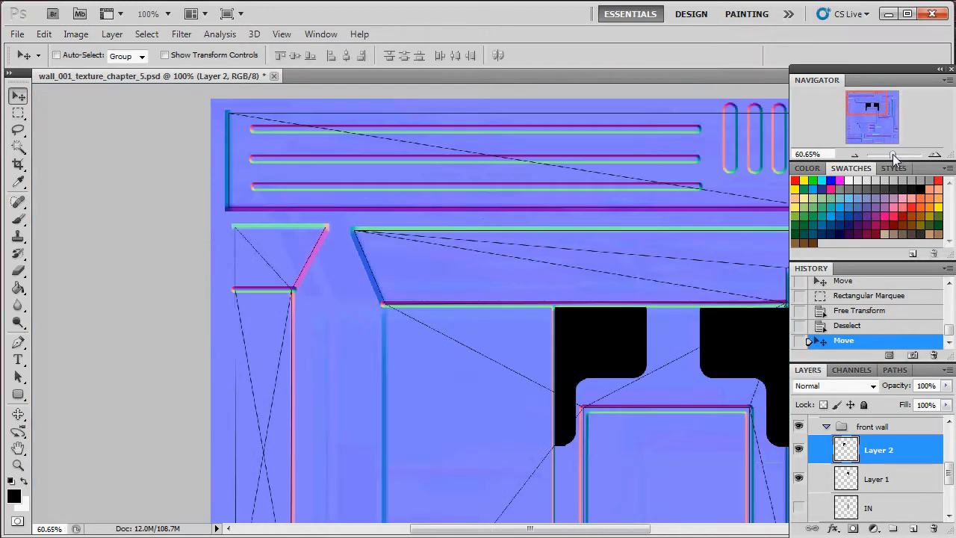
drag(872, 108, 871, 121)
Switch to the concept sketch in Windows Photo Viewer, examine the wall drawing up close, and minimize it
key(alt+Tab)
drag(209, 164, 288, 283)
scroll(295, 107, up, 3)
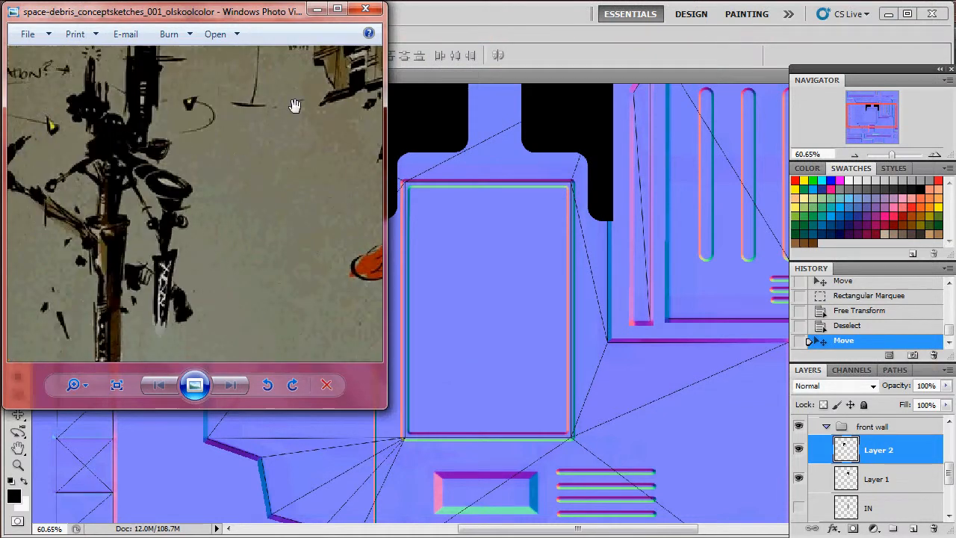
drag(294, 107, 161, 251)
scroll(161, 251, up, 2)
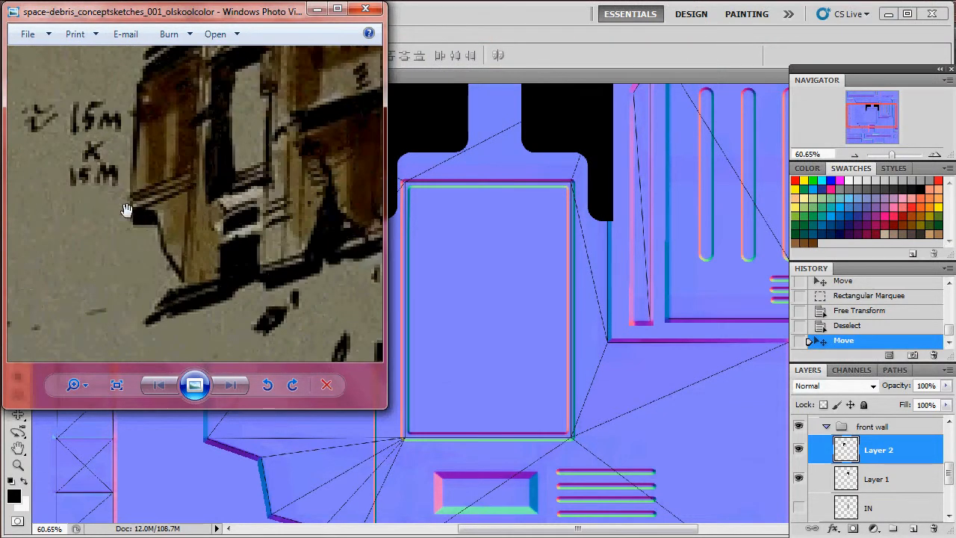
click(317, 9)
scroll(367, 292, up, 2)
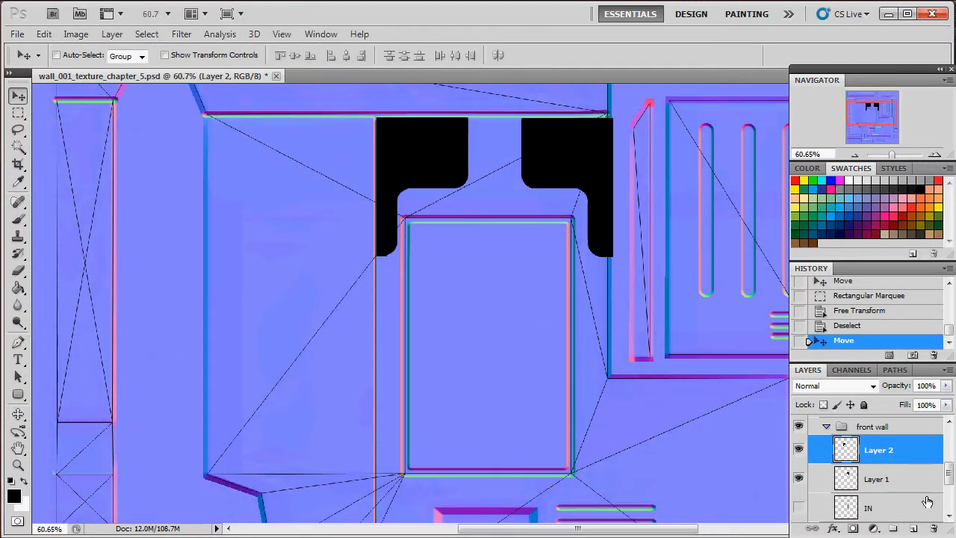
Merge the two mirrored black shape layers and add a new empty layer above them in the front wall group
shift+click(902, 487)
key(ctrl+e)
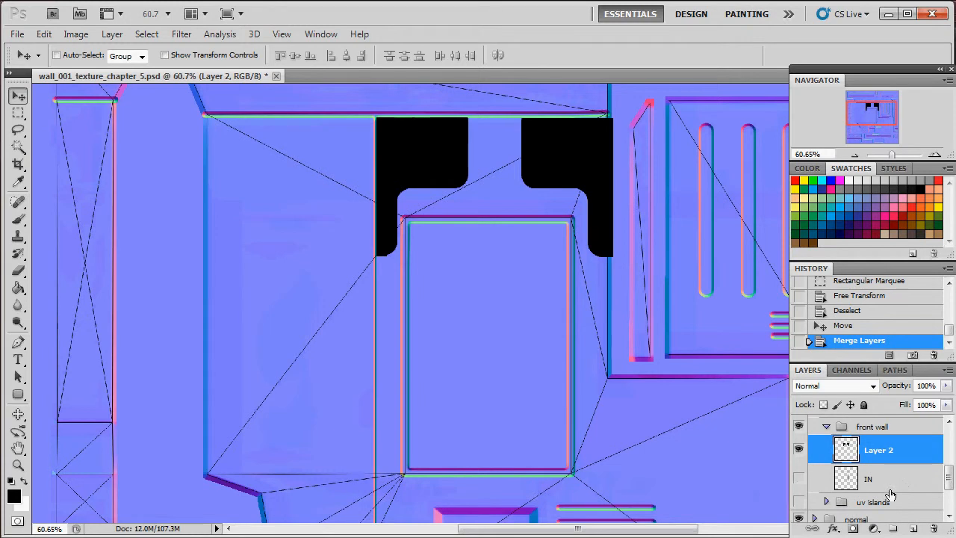
click(916, 528)
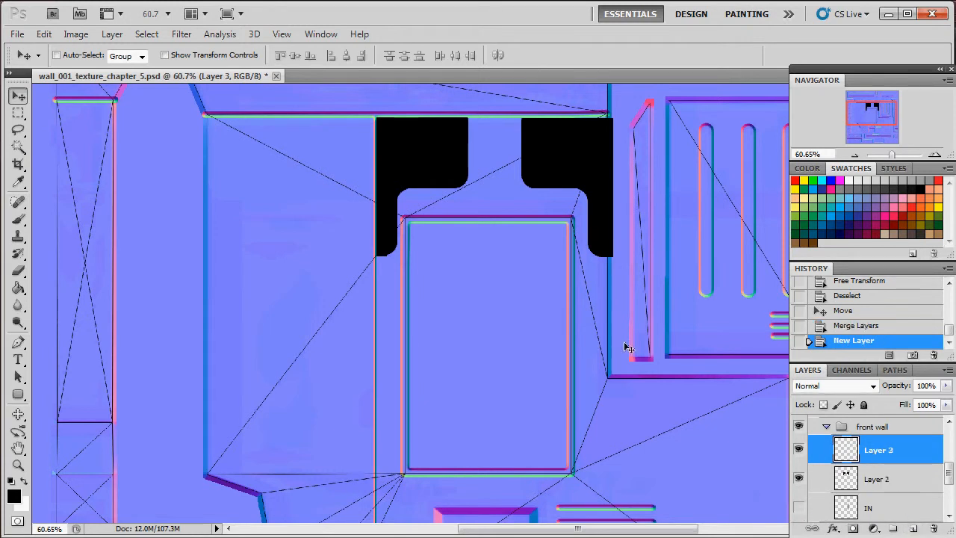
Select a tall rectangle reaching from the vertical groove past the front wall's left edge and fill it with medium grey
key(m)
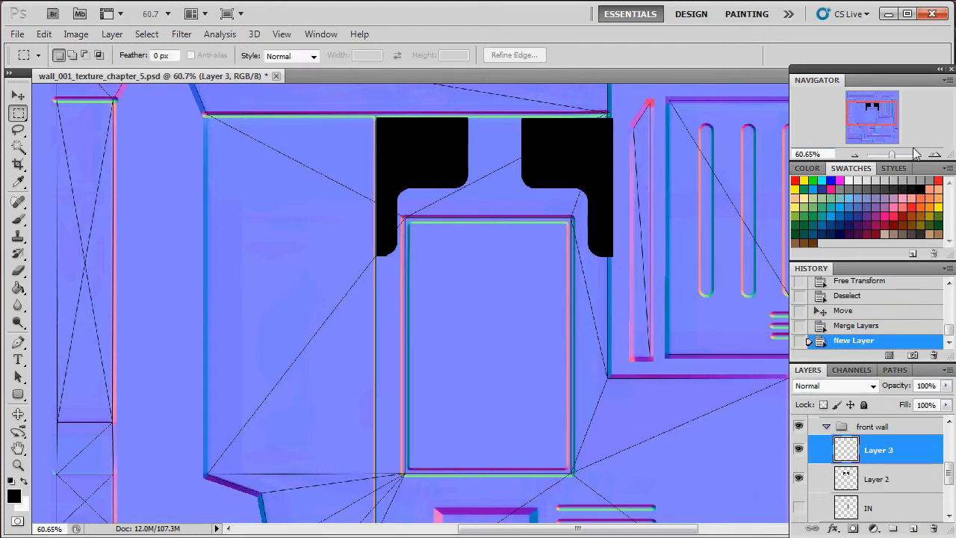
drag(892, 153, 894, 152)
drag(879, 111, 871, 109)
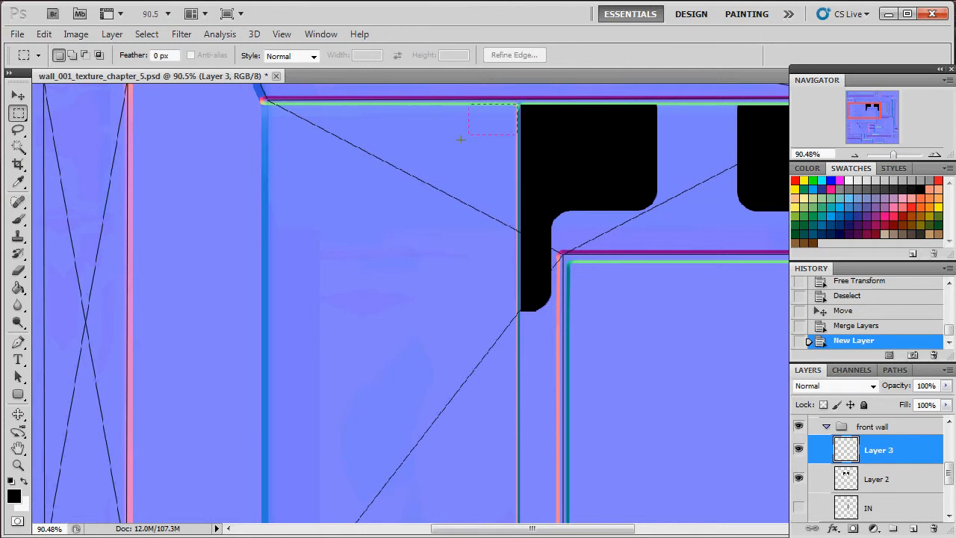
drag(210, 249, 219, 521)
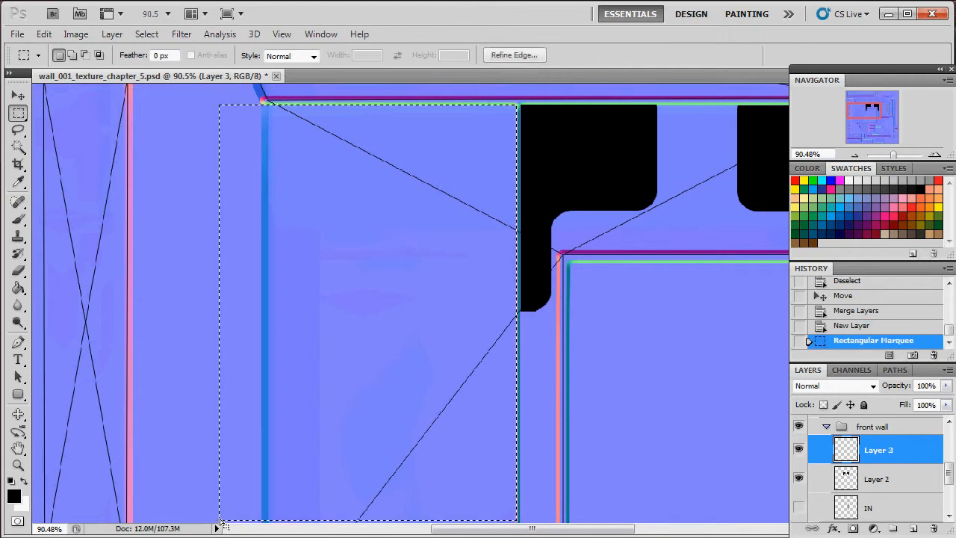
scroll(254, 368, down, 2)
scroll(298, 286, down, 2)
scroll(303, 279, up, 3)
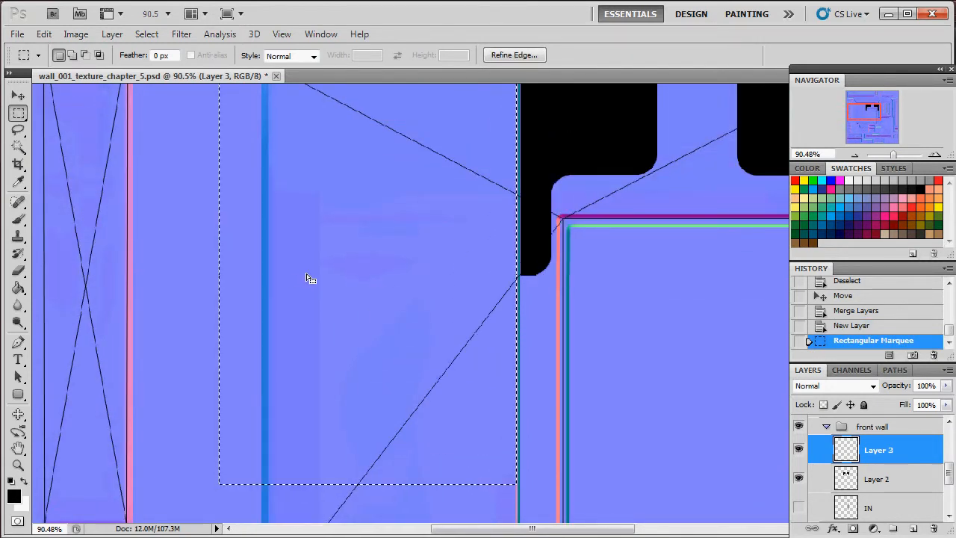
click(867, 190)
key(alt+BackSpace)
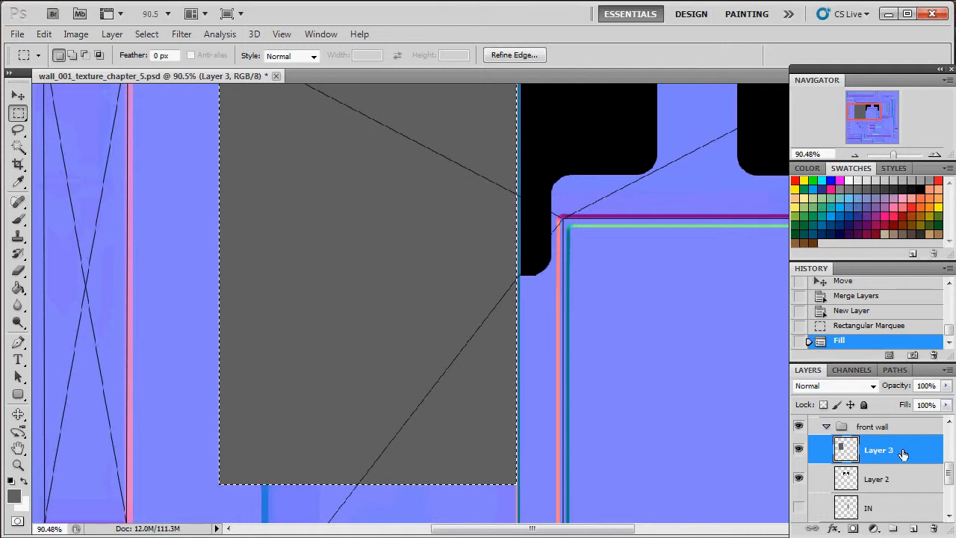
Add two more layers with the same rectangular selection, filling the first with dark grey and the second with black
click(915, 529)
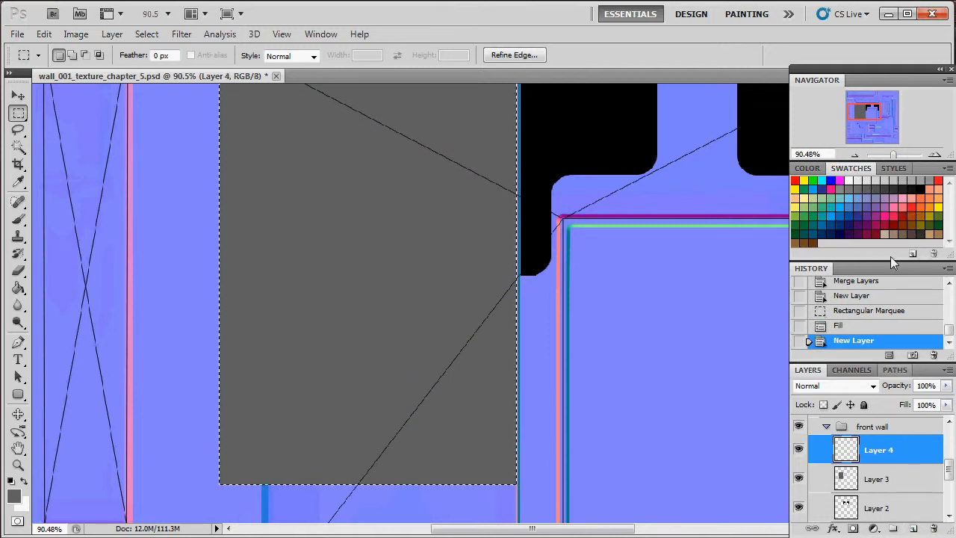
click(906, 182)
key(alt+BackSpace)
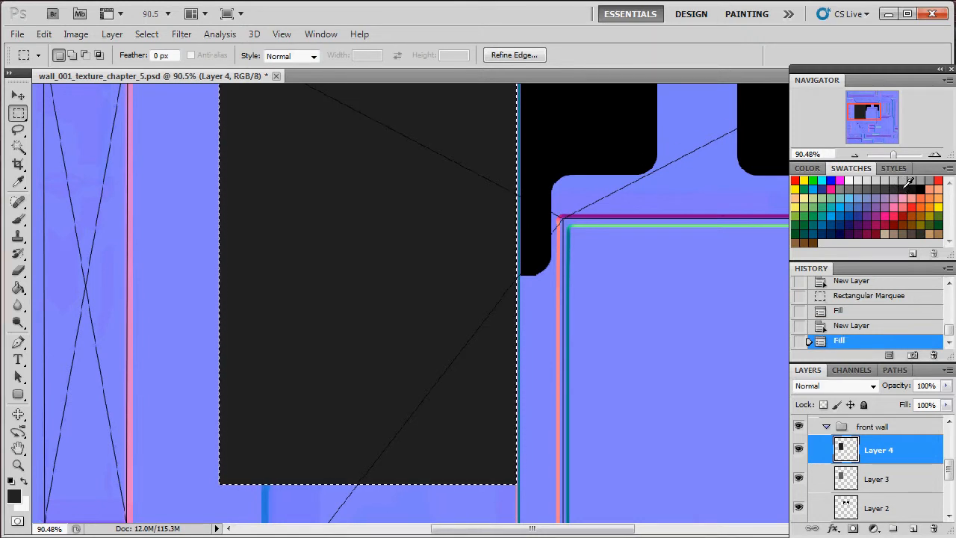
click(913, 529)
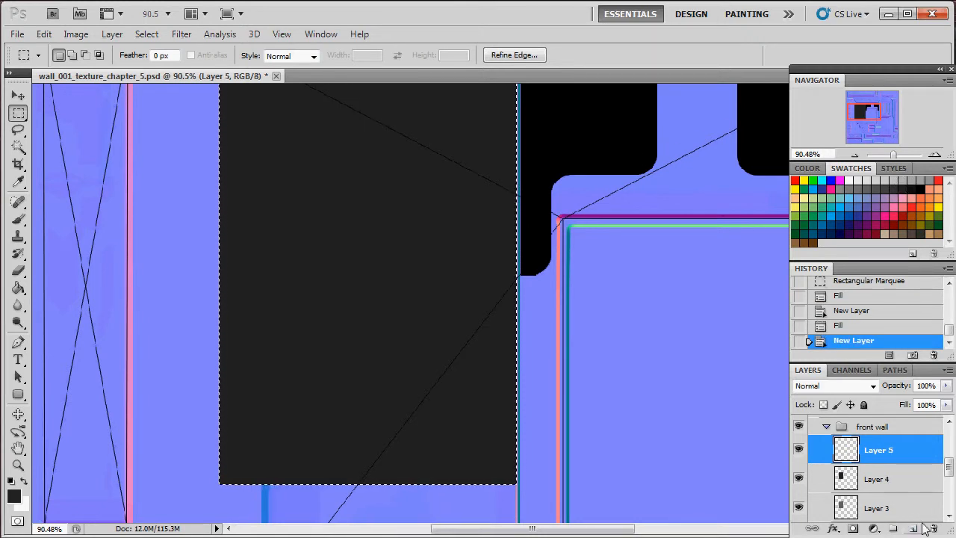
click(927, 182)
key(alt+BackSpace)
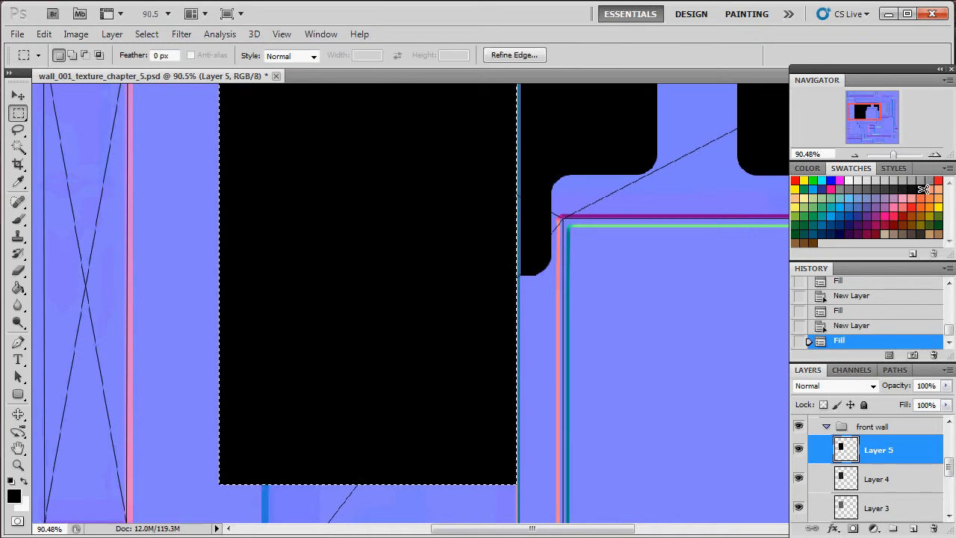
Hide the black rectangle's layer and delete a strip along the bottom of the dark grey rectangle to expose the medium grey one
click(883, 479)
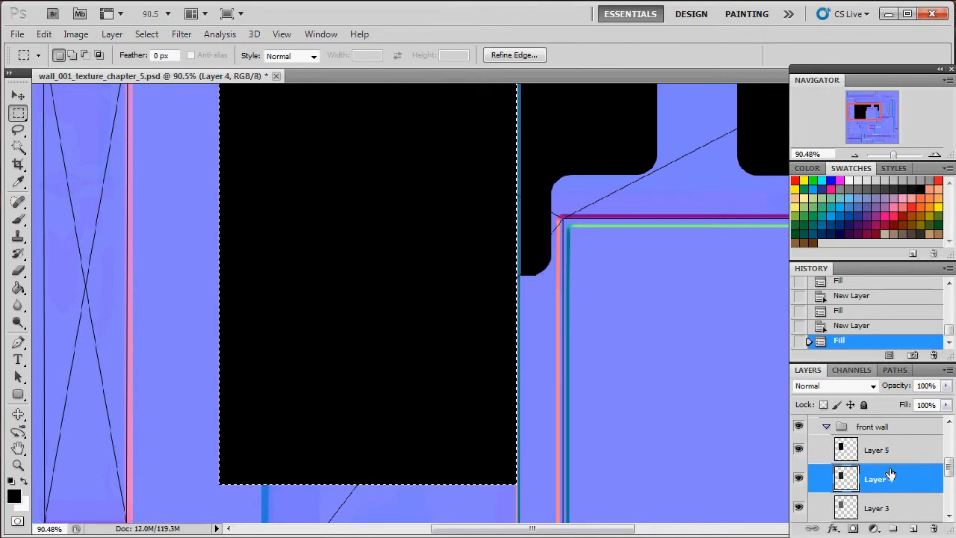
key(ctrl+d)
click(798, 449)
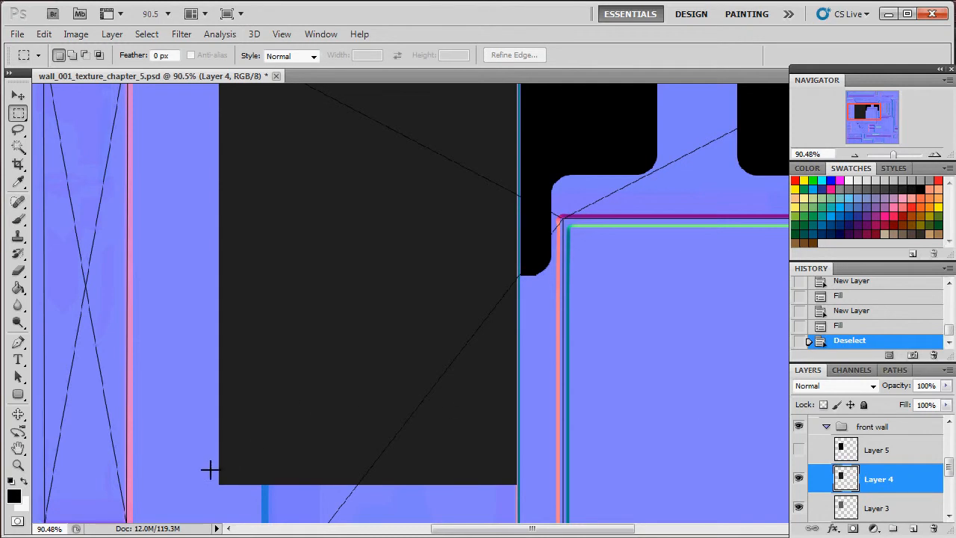
drag(532, 499, 533, 499)
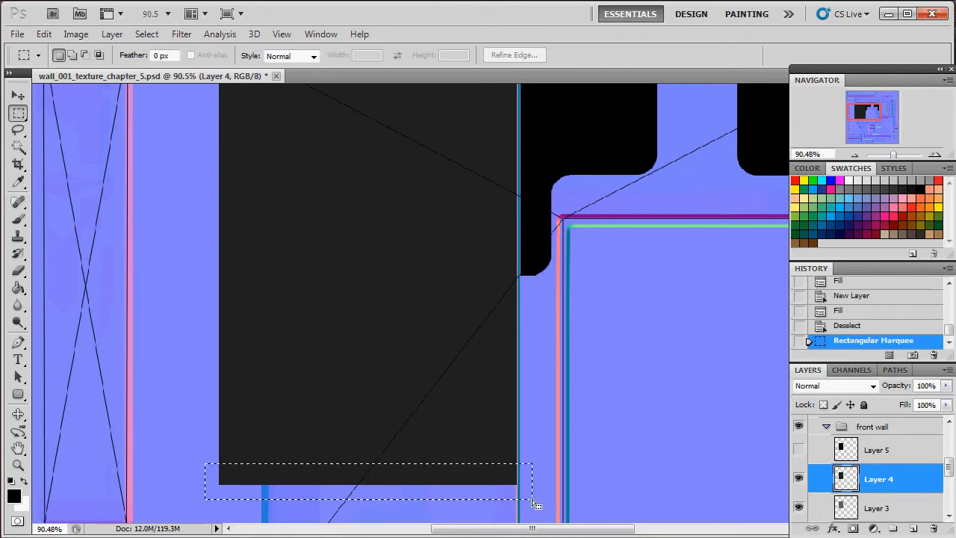
key(ctrl+d)
drag(372, 495, 518, 498)
key(Delete)
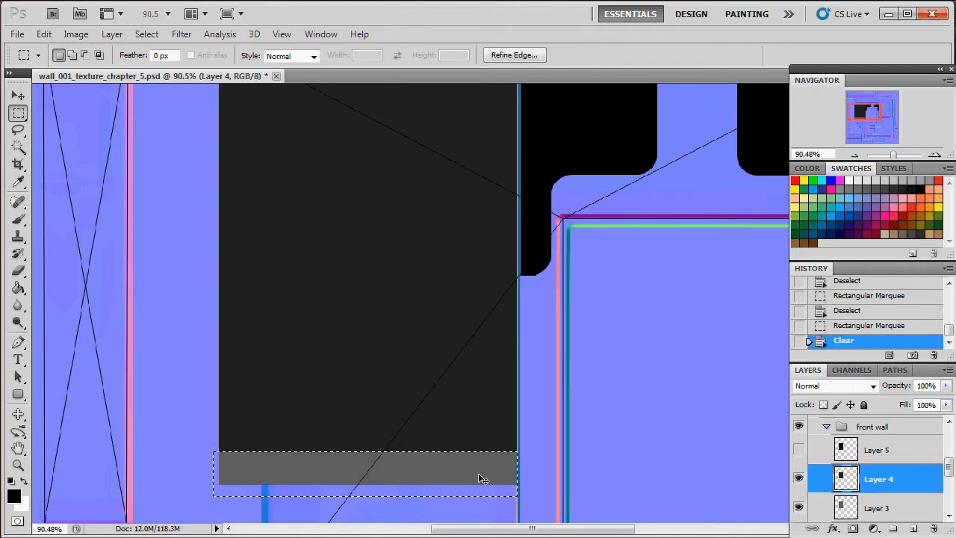
key(ctrl+d)
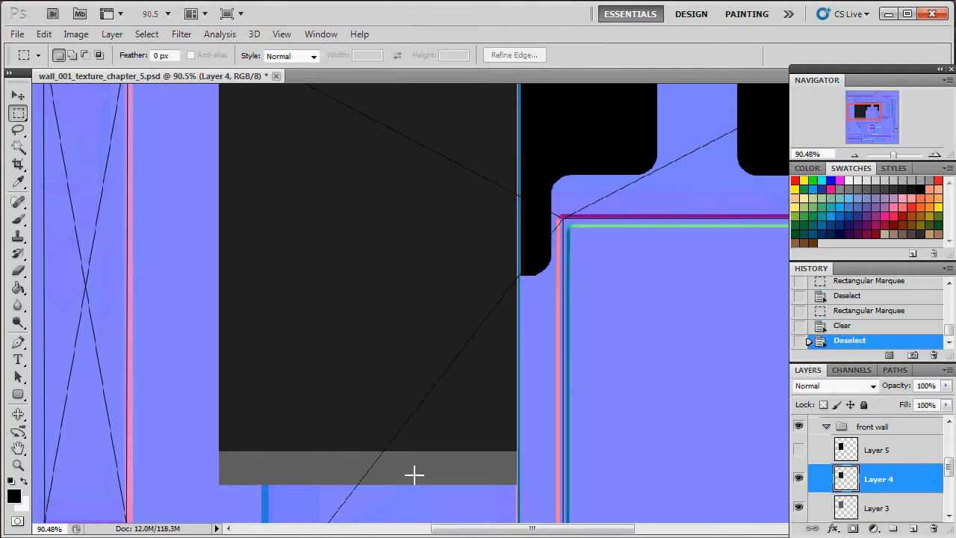
Show the black rectangle's layer again and delete a taller strip along its bottom to expose the dark grey band
click(798, 450)
click(903, 450)
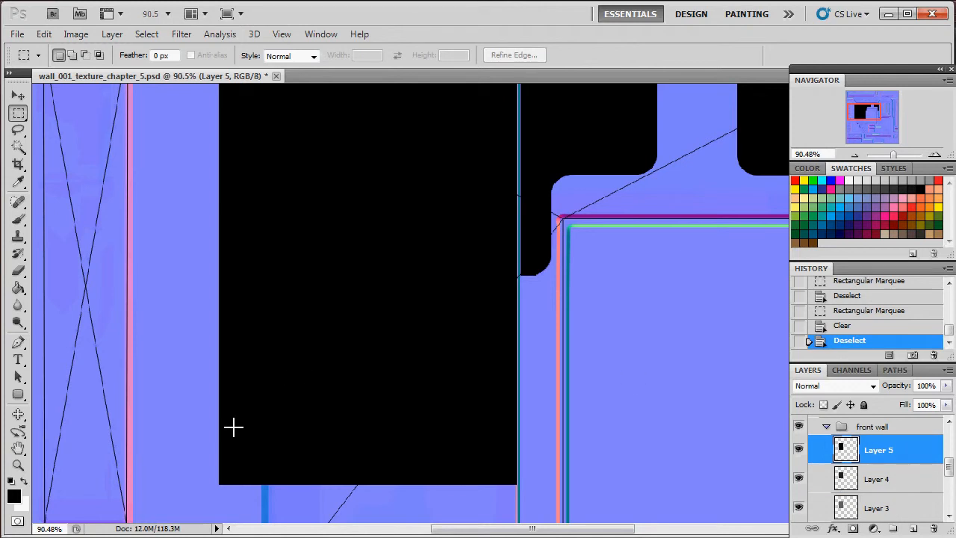
drag(295, 474, 528, 510)
key(ctrl+d)
key(Delete)
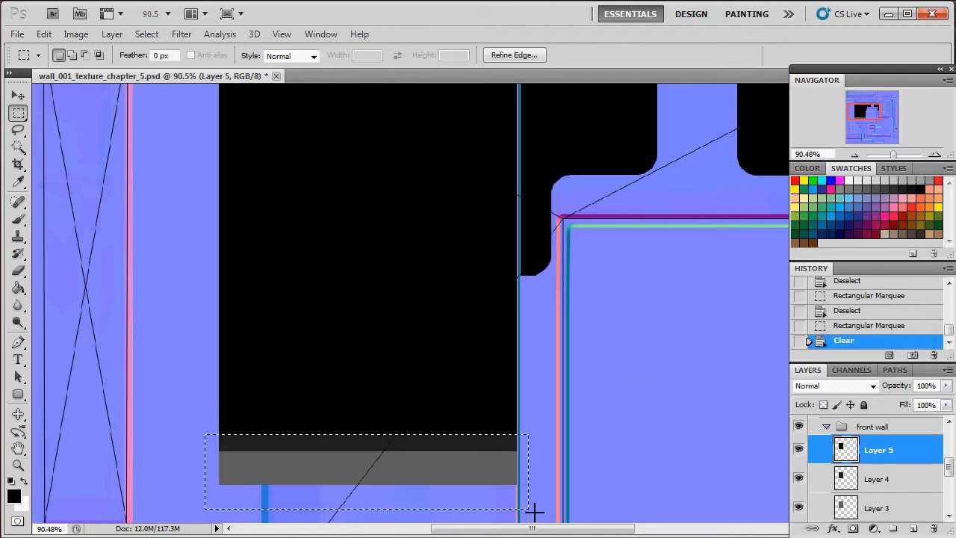
key(ctrl+d)
Try deleting another strip from the bottom of the black rectangle, then undo the deletion and deselect
drag(502, 418, 545, 436)
key(ctrl+d)
drag(394, 435, 531, 439)
key(Delete)
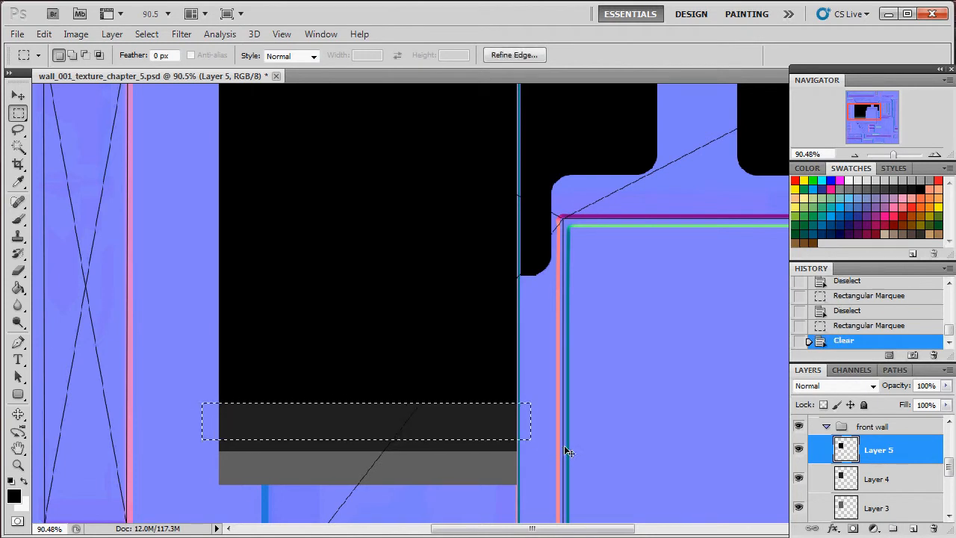
key(ctrl+d)
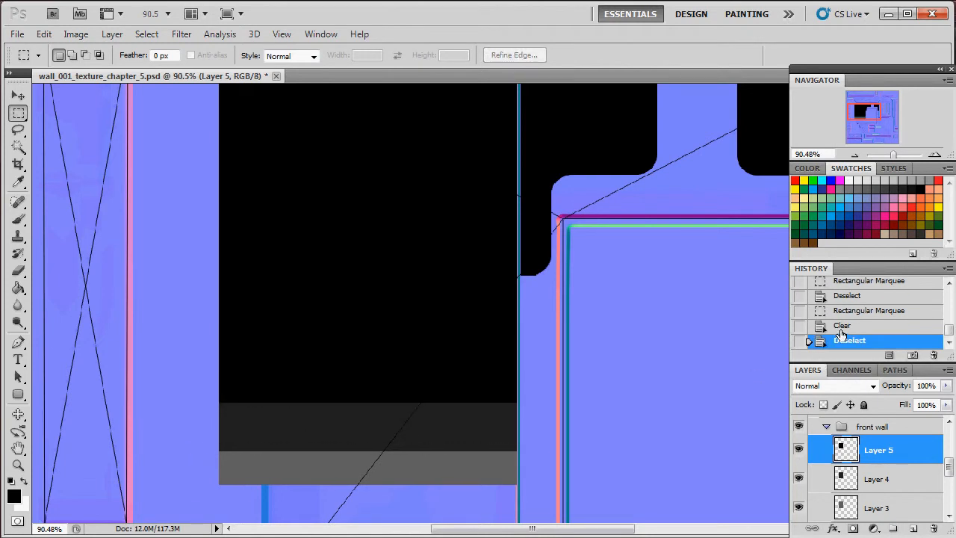
click(840, 328)
click(822, 310)
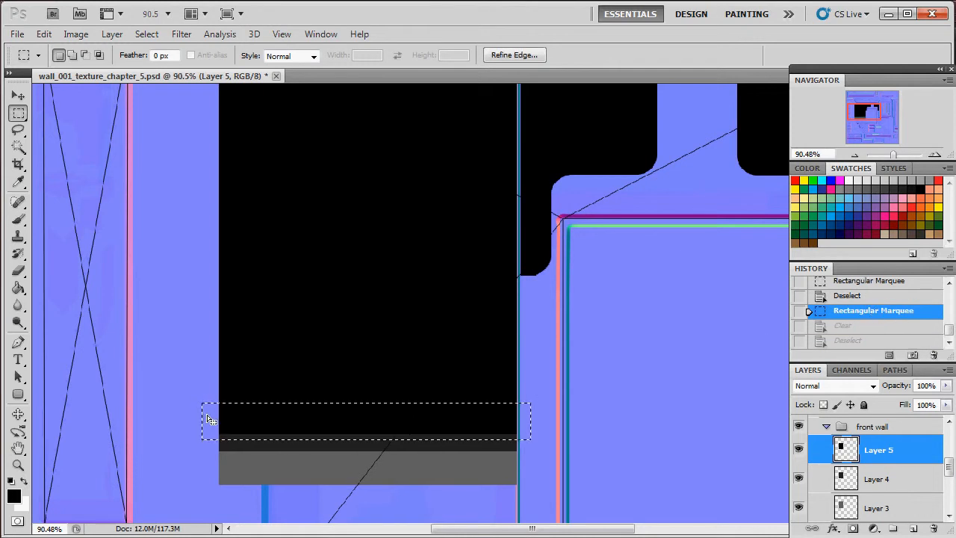
key(ctrl+d)
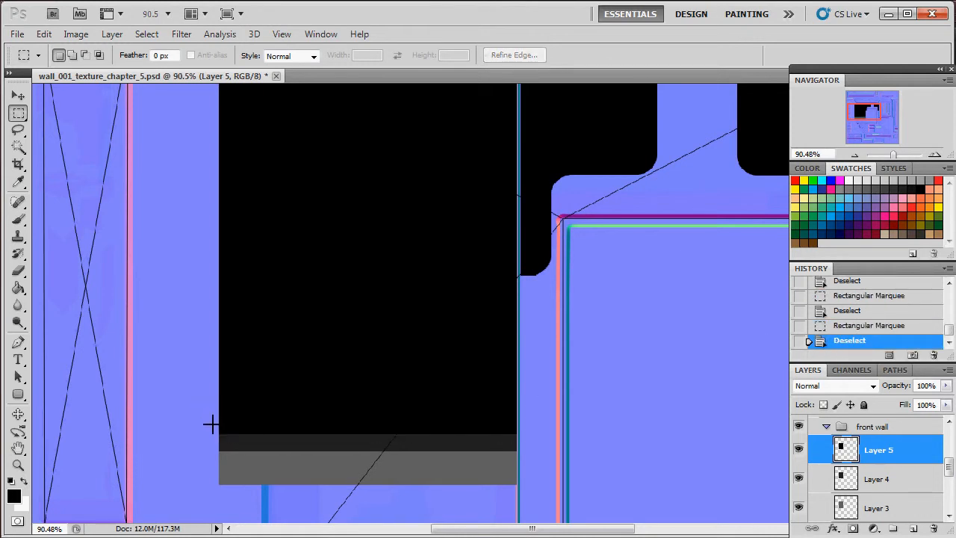
Delete another thin strip along the bottom of the black rectangle to widen the dark grey band
drag(456, 434, 531, 446)
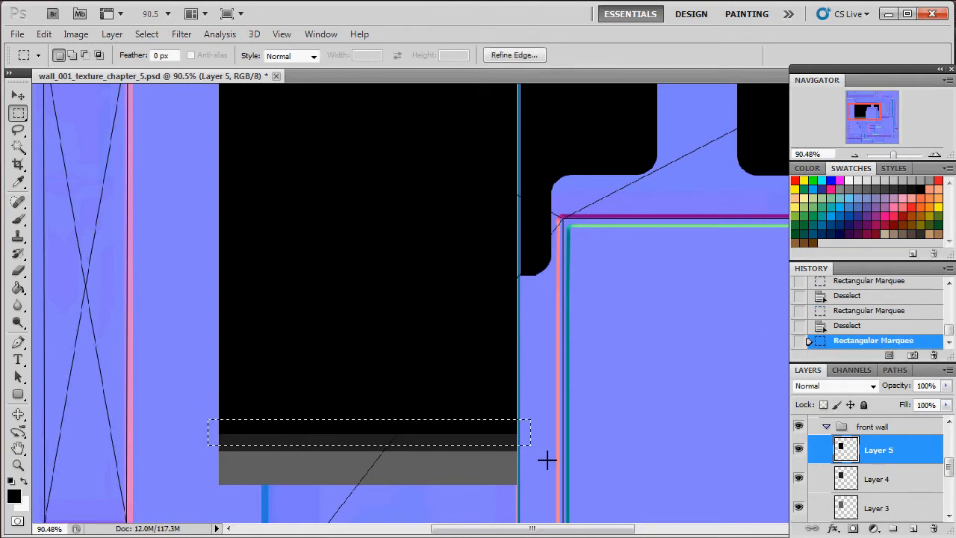
key(Delete)
key(ctrl+d)
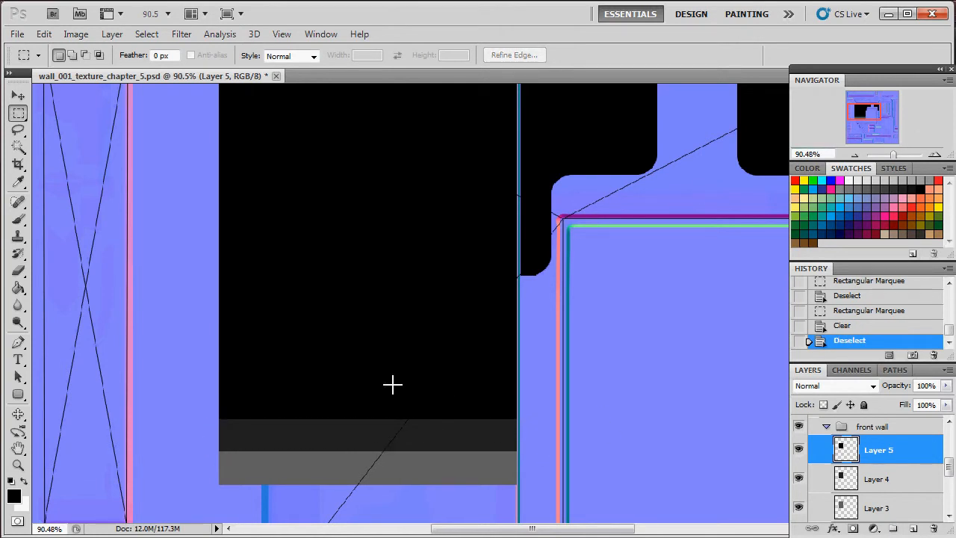
Trim the same vertical strip off the outer side of the black, dark grey and medium grey rectangles on their three layers
drag(899, 153, 891, 153)
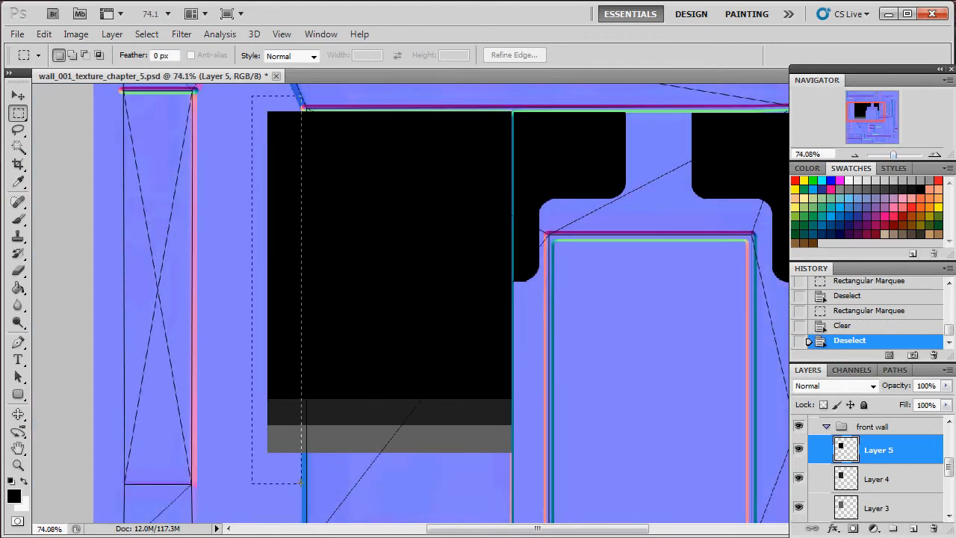
drag(297, 482, 299, 483)
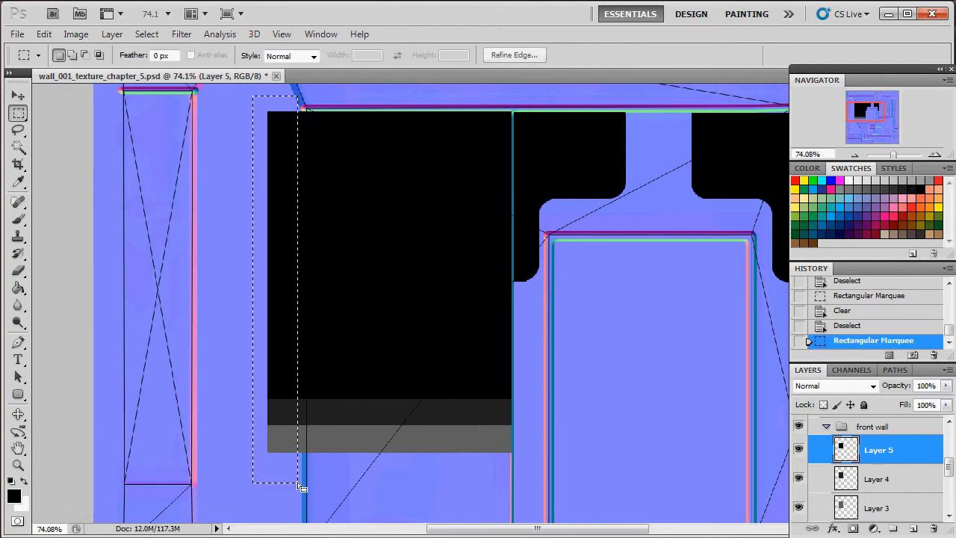
key(Delete)
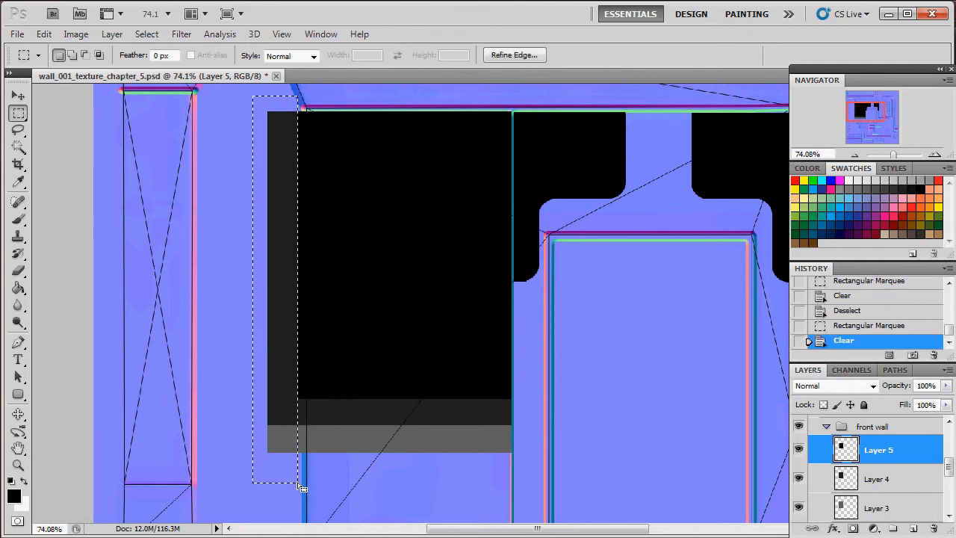
click(913, 486)
key(Delete)
click(904, 502)
key(Delete)
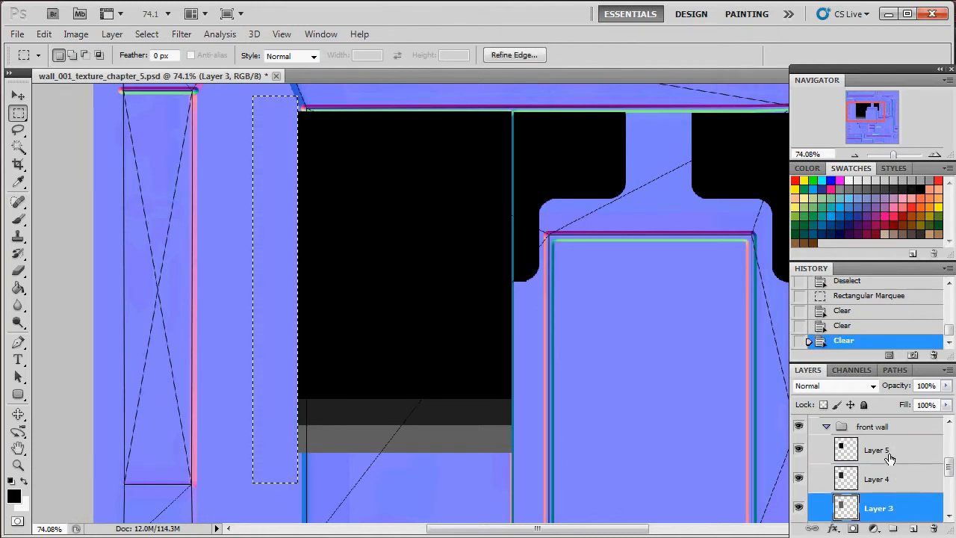
Merge the three stepped rectangle layers and the rounded panel layer into one layer named OUT, and clear the selection
shift+click(888, 454)
key(ctrl+e)
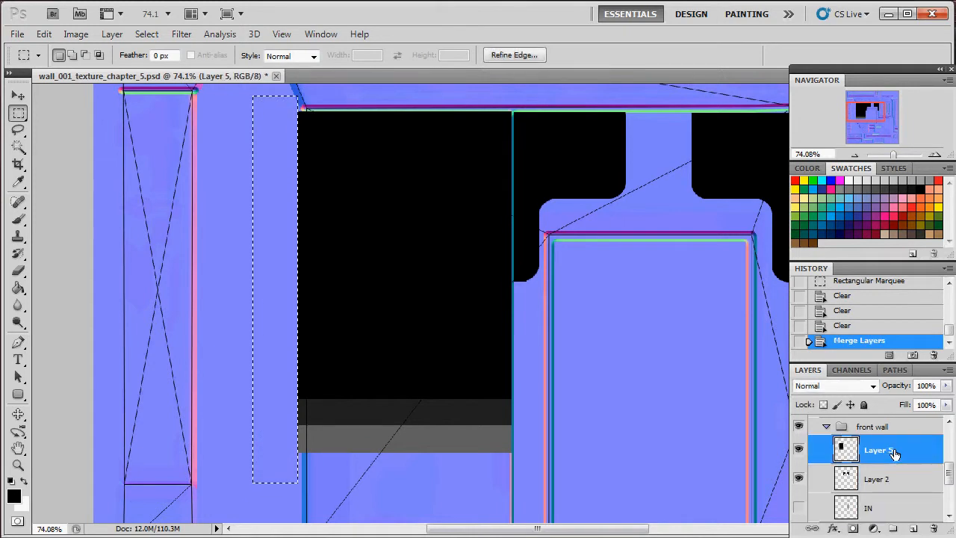
shift+click(896, 479)
key(ctrl+e)
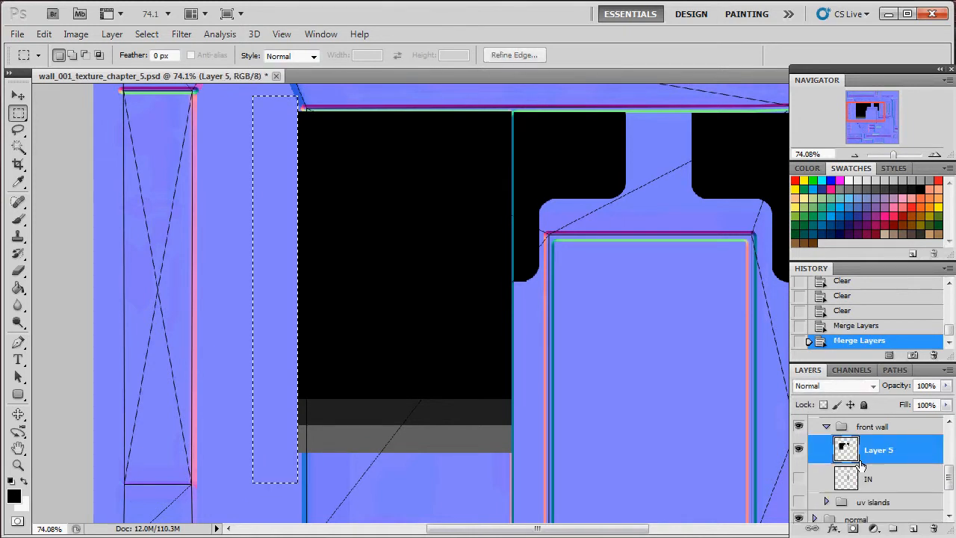
double_click(879, 450)
text(OUT)
key(Return)
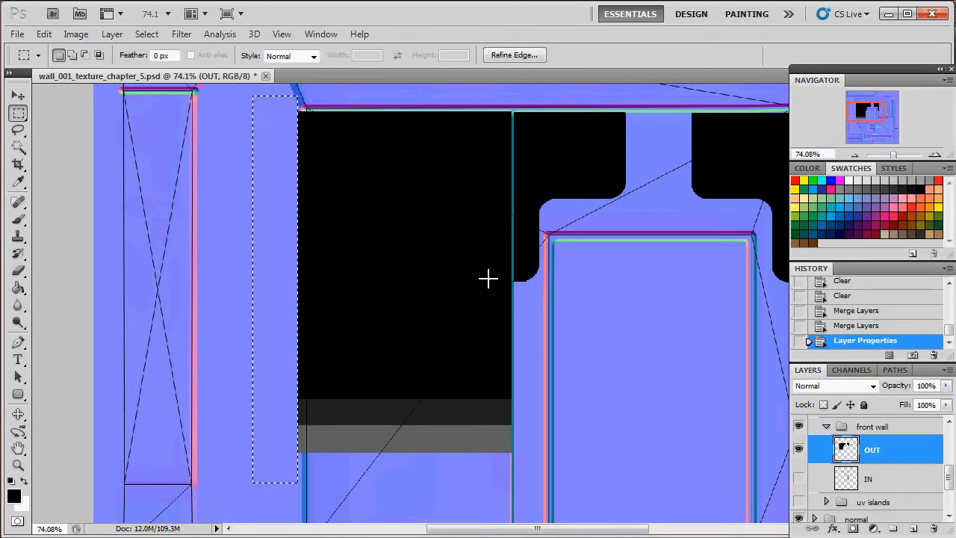
scroll(488, 278, up, 1)
key(ctrl+d)
Add a new layer above OUT and choose a medium-dark grey as the foreground colour
scroll(490, 277, up, 2)
scroll(500, 278, down, 2)
scroll(515, 277, down, 1)
scroll(580, 258, up, 2)
drag(896, 152, 892, 151)
scroll(625, 237, up, 2)
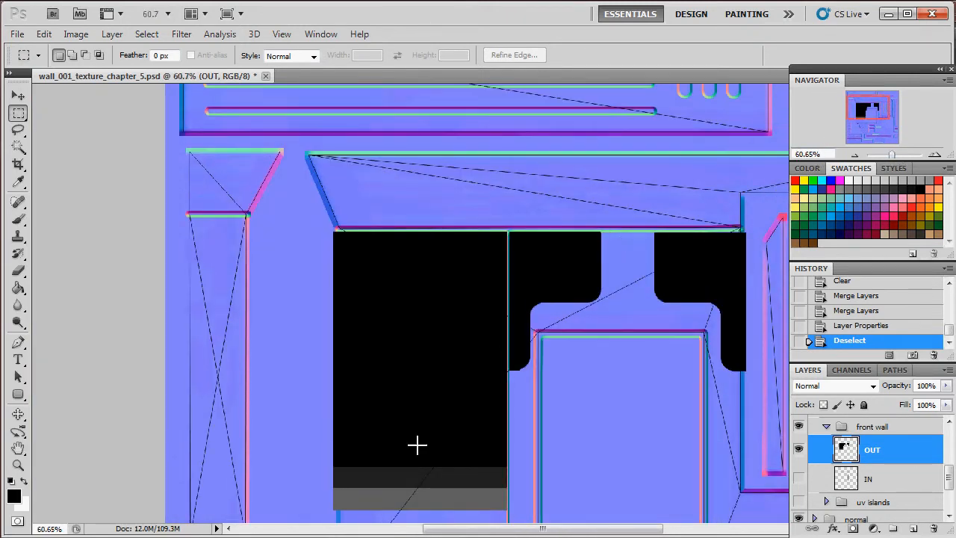
drag(452, 530, 474, 531)
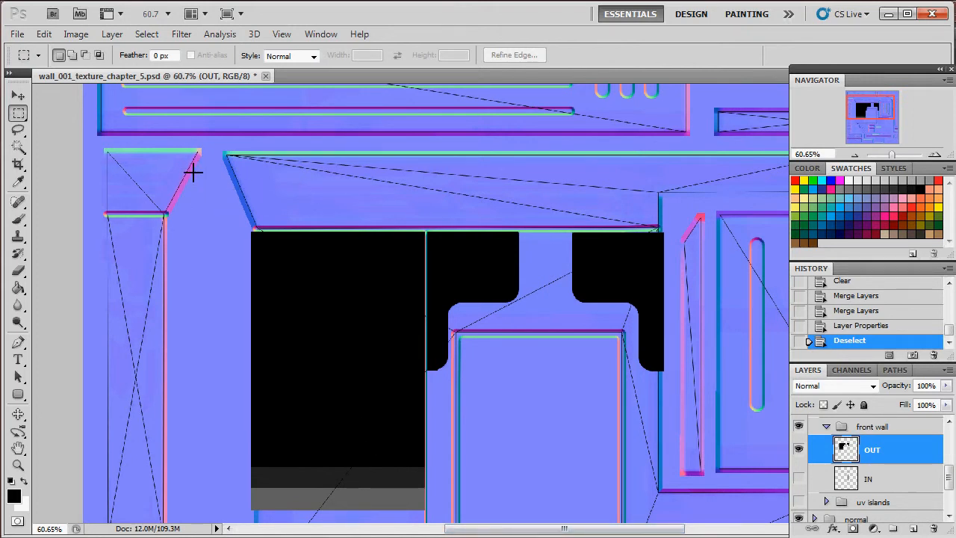
click(913, 529)
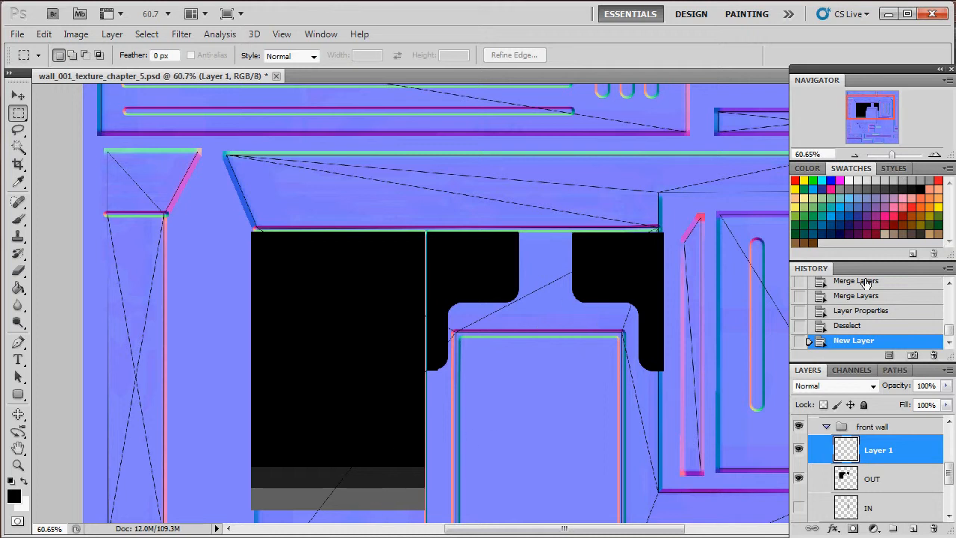
click(878, 184)
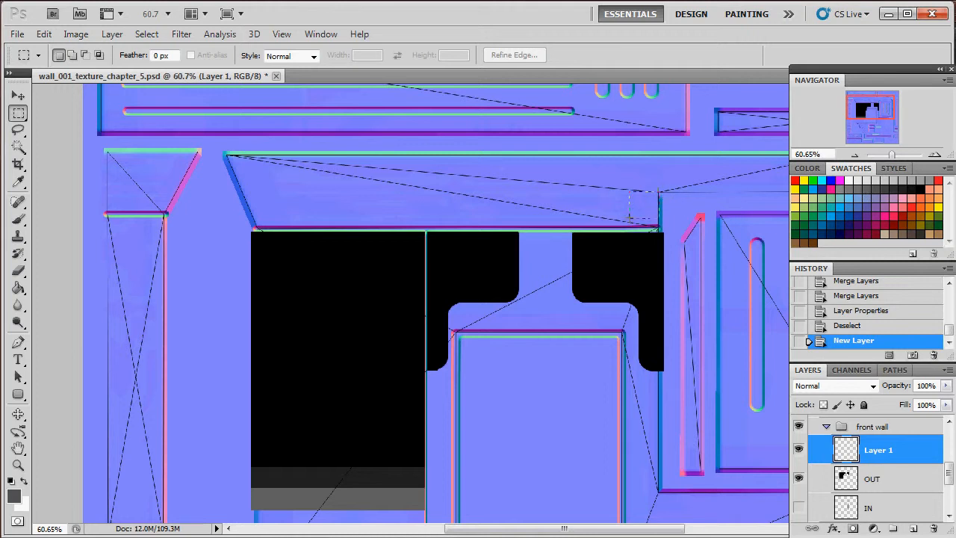
drag(630, 218, 635, 216)
click(668, 196)
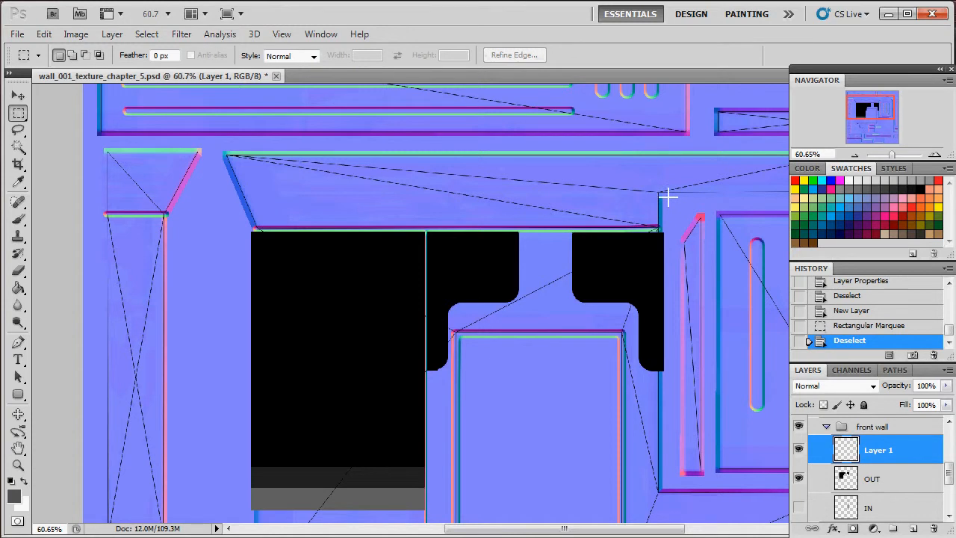
drag(629, 215, 626, 217)
click(665, 192)
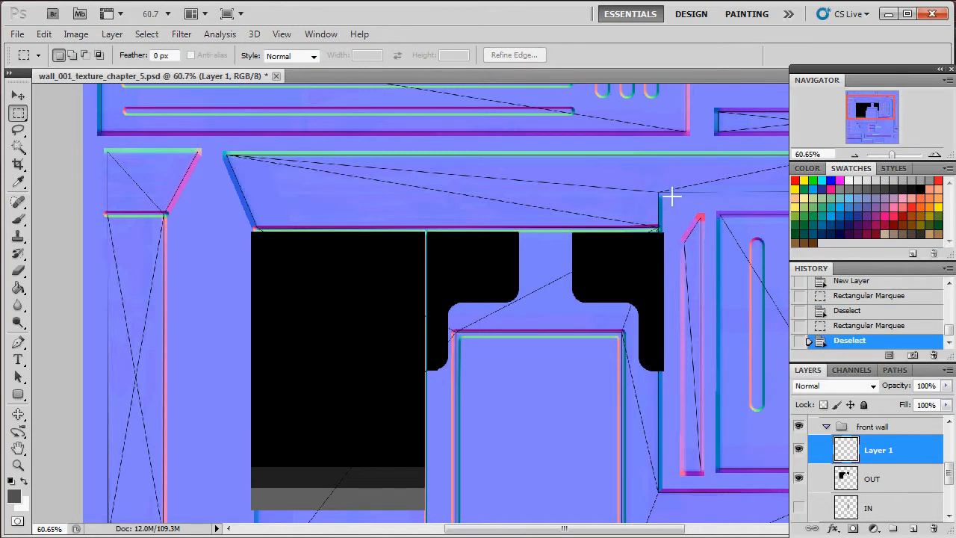
Select a long narrow bar just above the black shapes, fill it with the grey and deselect
drag(668, 192, 623, 216)
drag(538, 250, 228, 224)
key(alt+BackSpace)
key(ctrl+d)
Nudge the grey bar down by 2 px to align it with the wireframe corner above the window
drag(897, 156, 900, 153)
drag(869, 108, 875, 103)
key(v)
drag(536, 241, 528, 242)
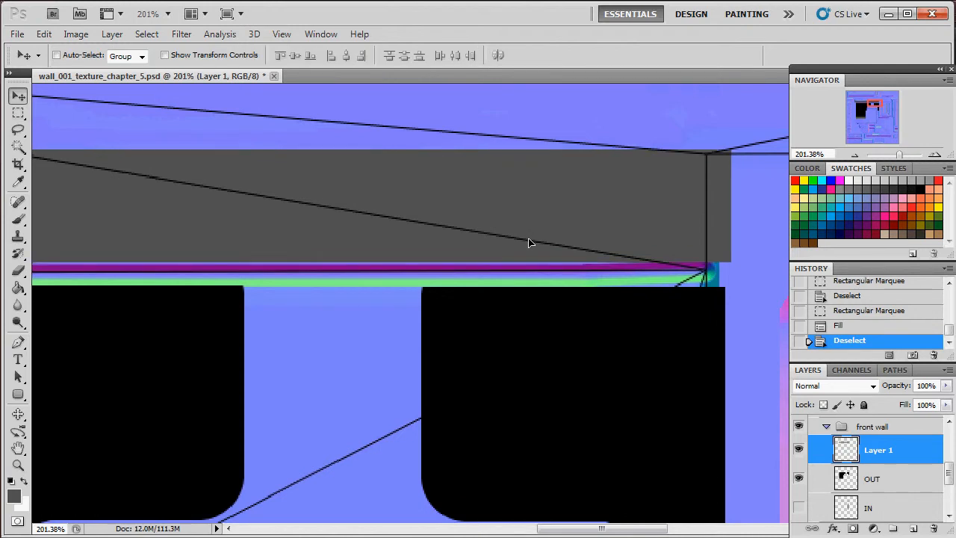
key(Down)
key(Down)
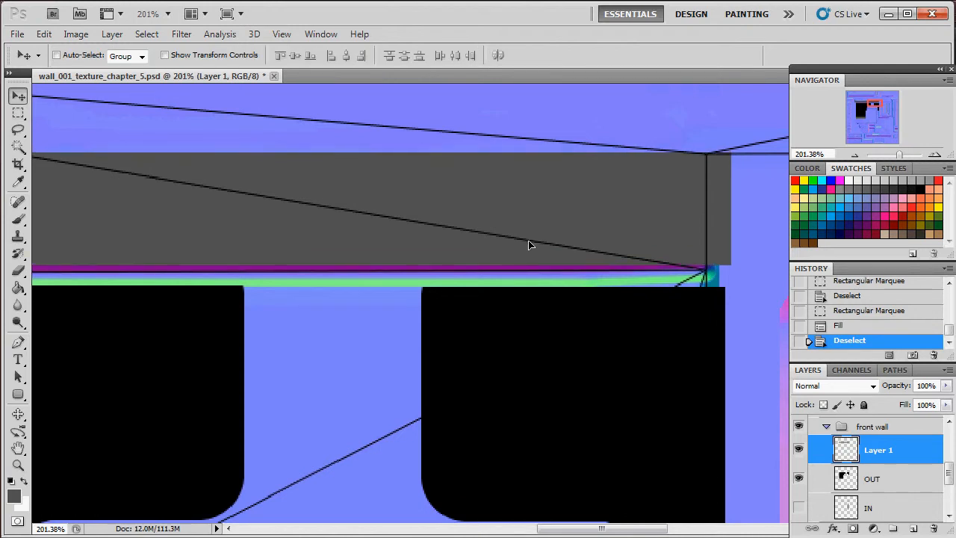
drag(901, 157, 898, 152)
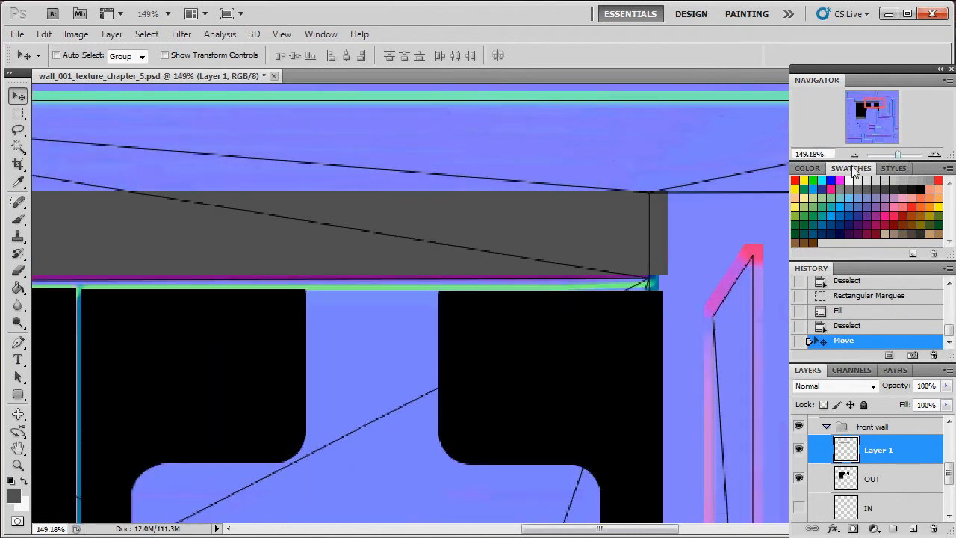
drag(869, 104, 877, 106)
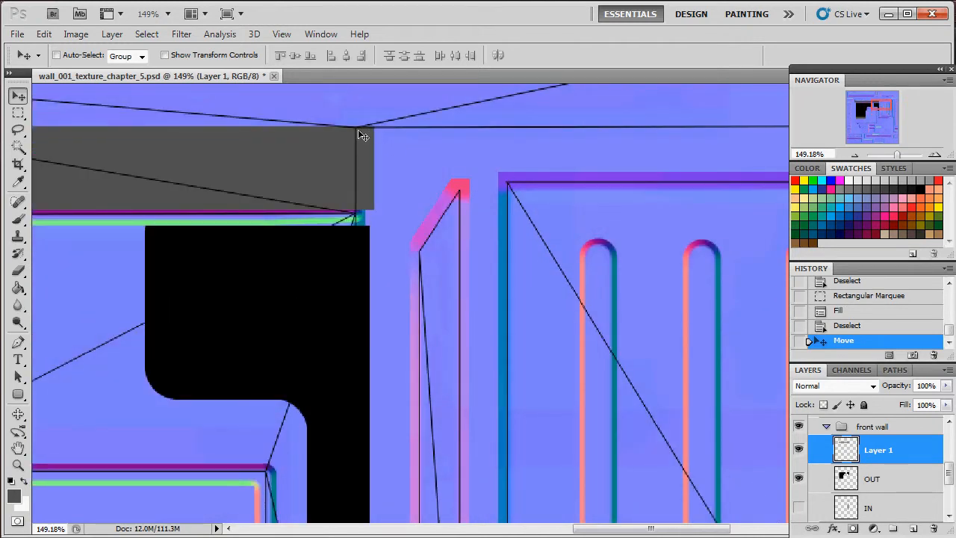
drag(880, 106, 857, 103)
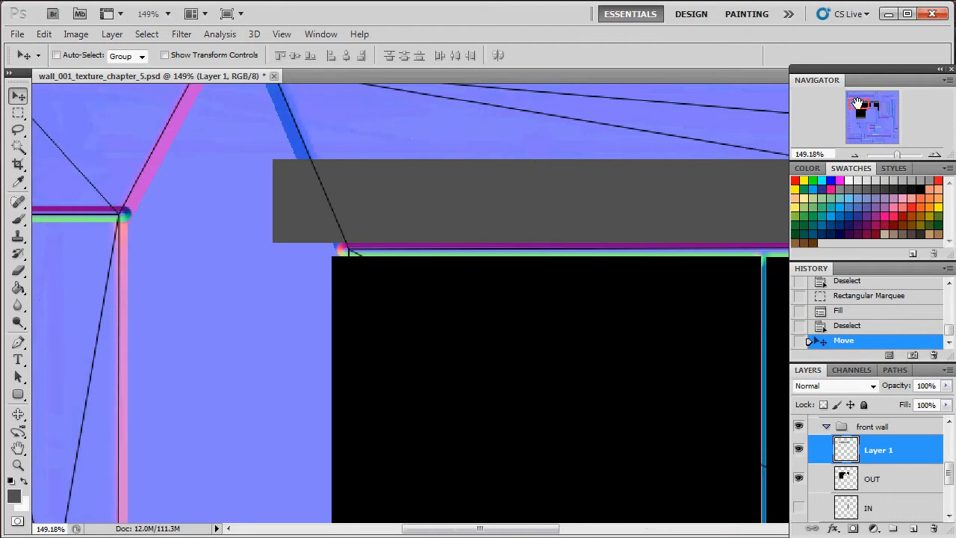
drag(897, 155, 894, 152)
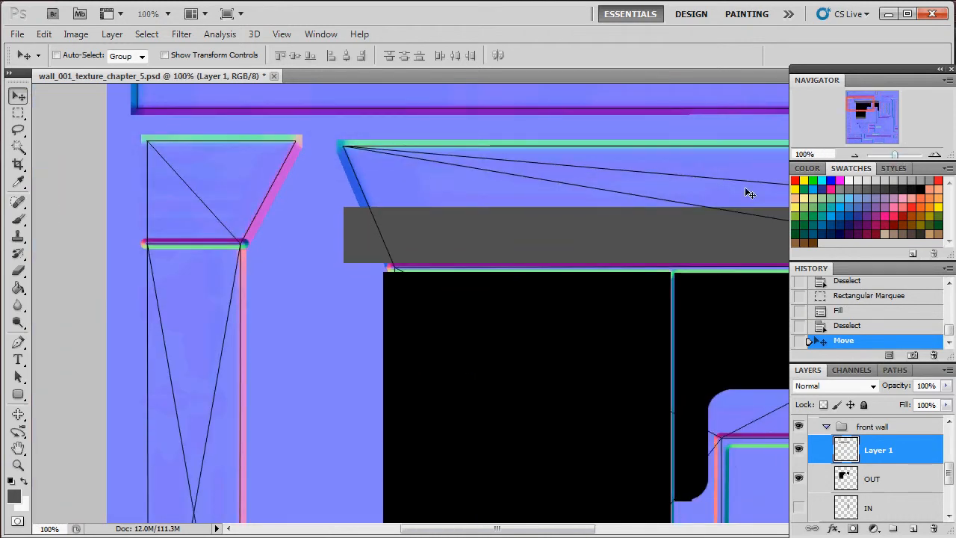
drag(566, 528, 633, 525)
key(m)
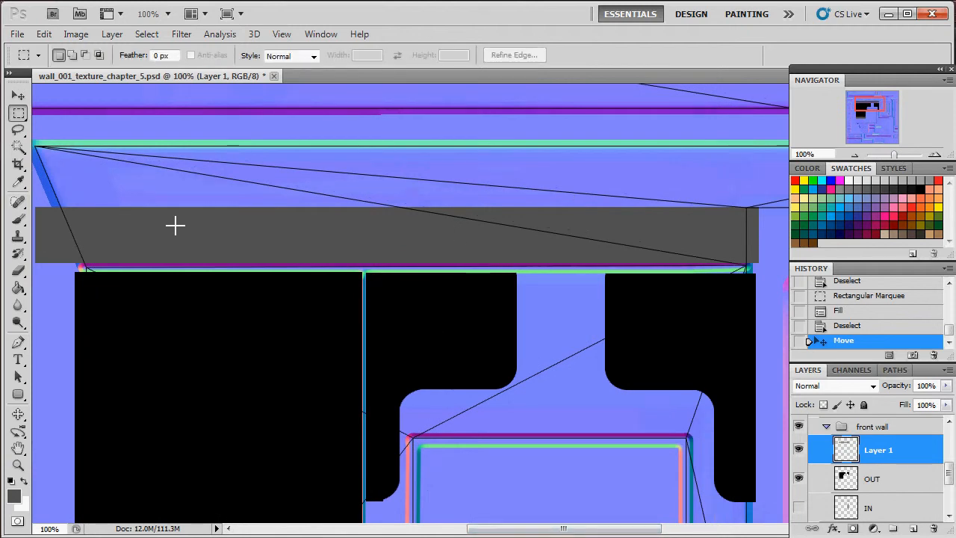
drag(441, 263, 214, 279)
key(ctrl+c)
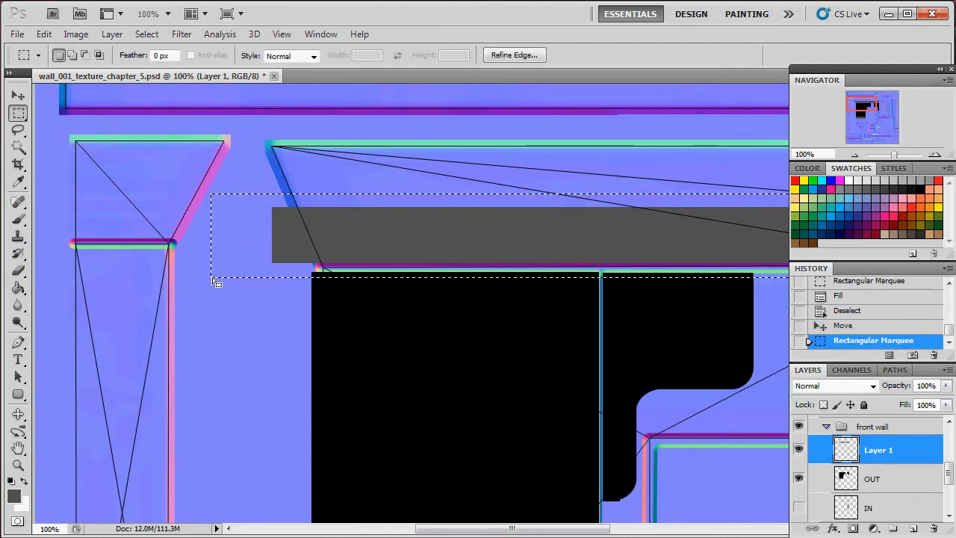
key(ctrl+v)
key(v)
drag(438, 230, 337, 239)
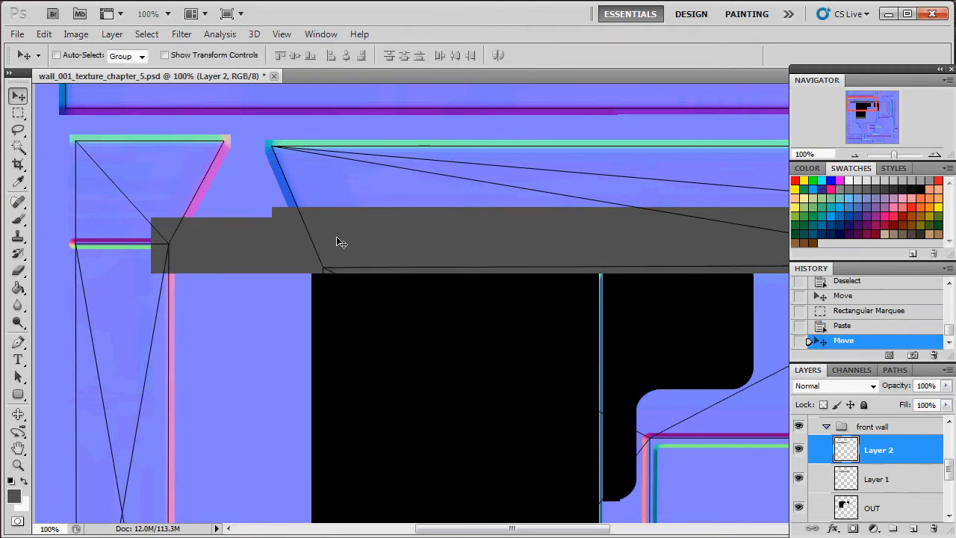
key(Delete)
Add a new layer, load the grey bar's outline as the selection, fill it with 90% Gray and deselect
drag(515, 528, 569, 528)
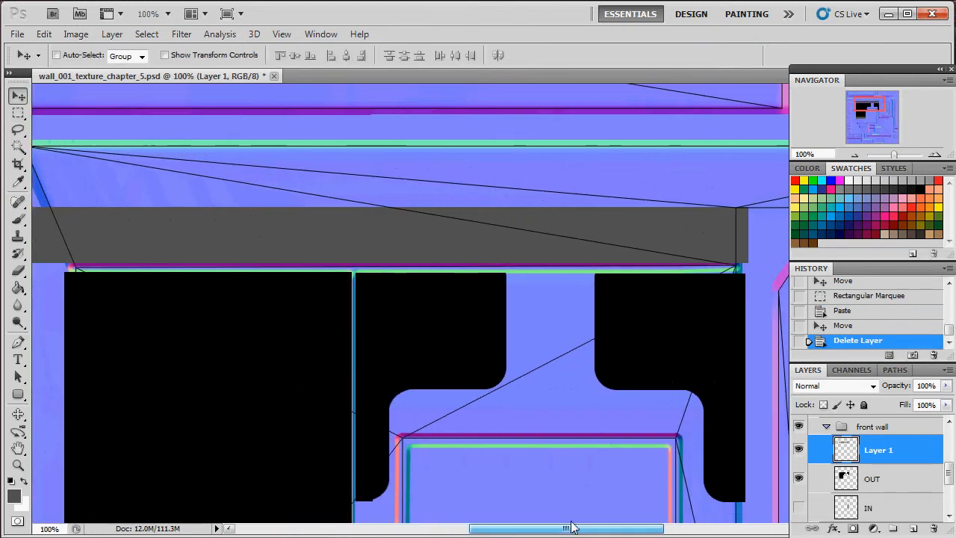
click(918, 528)
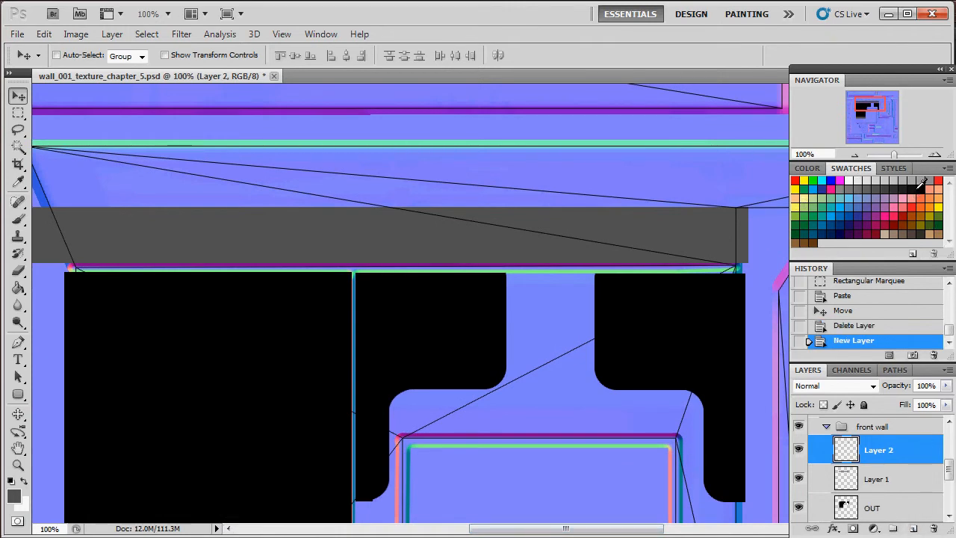
ctrl+click(847, 479)
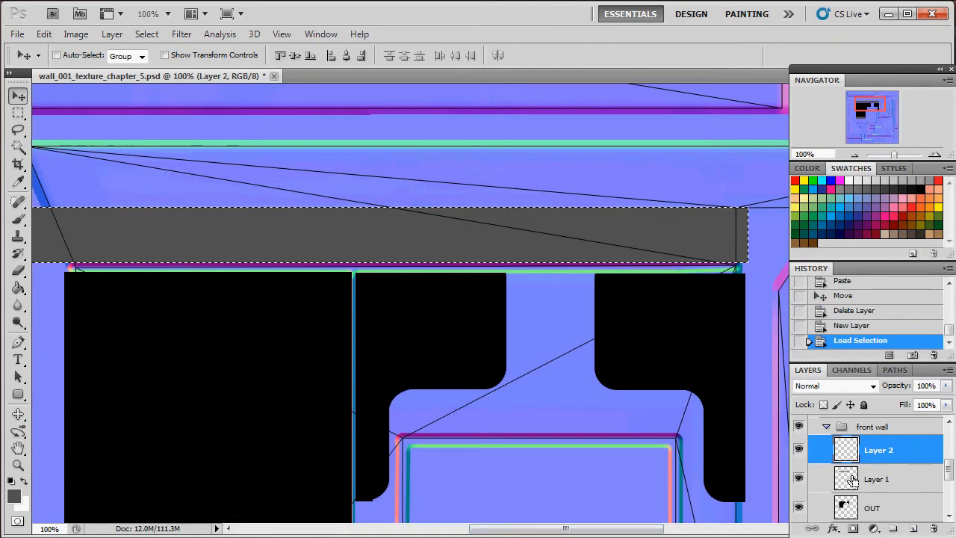
click(902, 187)
key(alt+BackSpace)
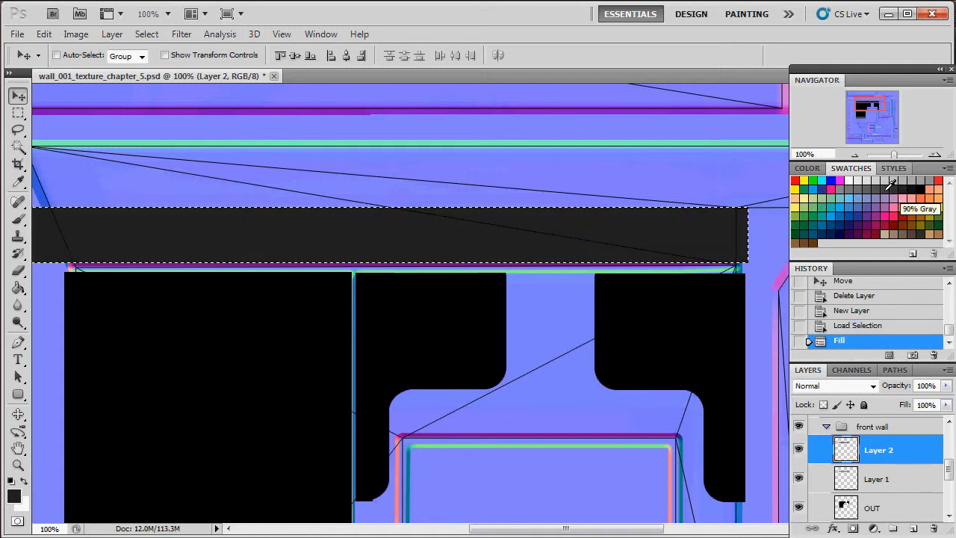
key(ctrl+d)
Delete a strip along the bottom of the 90% Gray bar to expose the lighter grey one, and deselect
key(m)
drag(732, 269, 353, 250)
key(Delete)
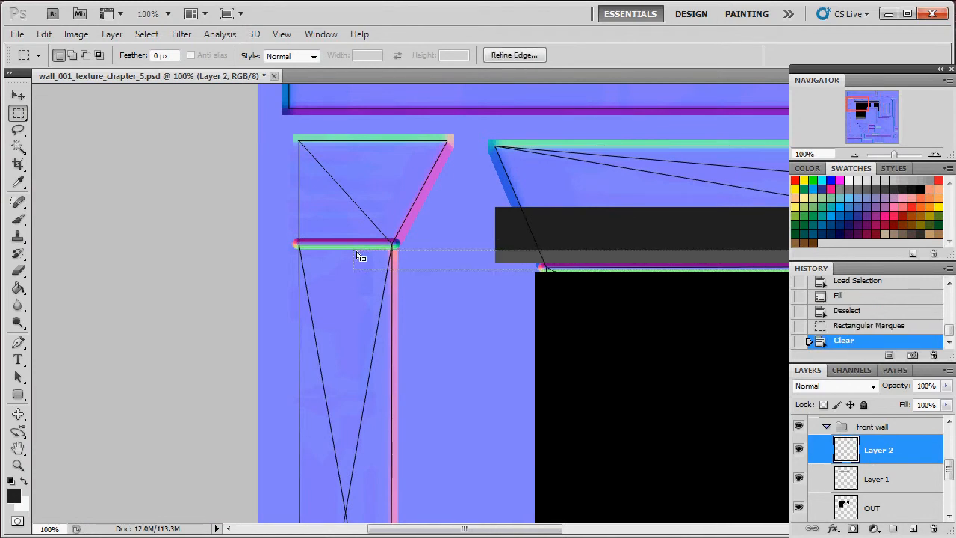
key(ctrl+d)
Add another layer, load the trimmed dark grey bar's outline as the selection, fill it with black and deselect
drag(530, 529, 630, 532)
click(913, 528)
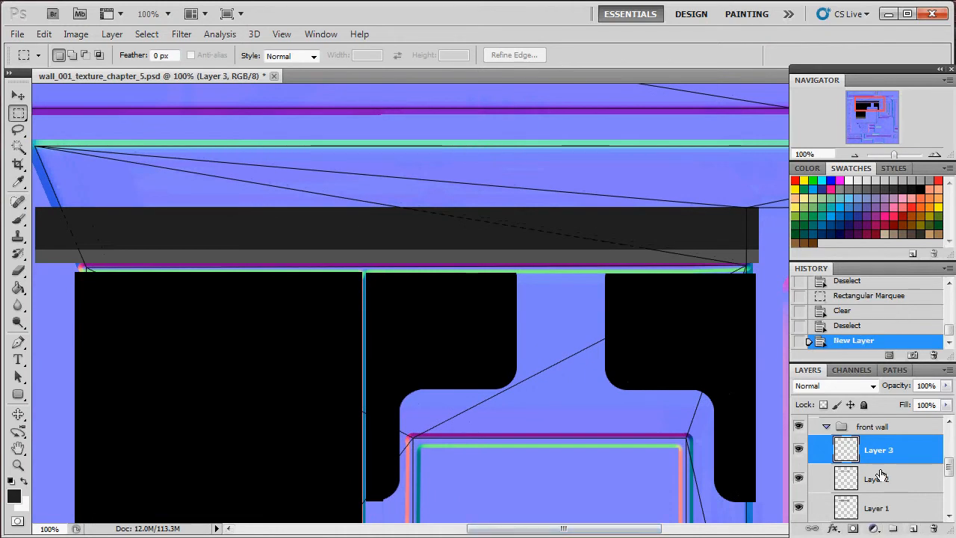
ctrl+click(850, 482)
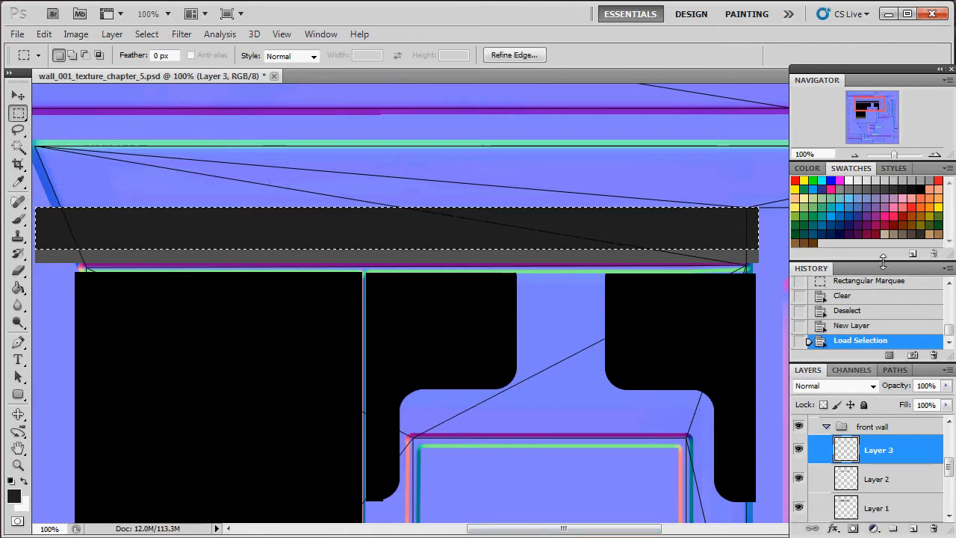
click(928, 182)
key(alt+BackSpace)
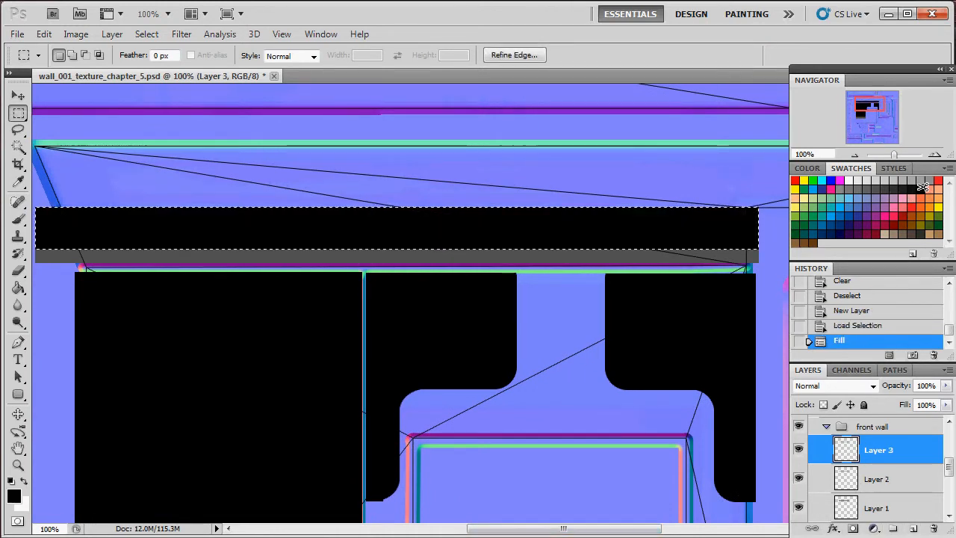
key(ctrl+d)
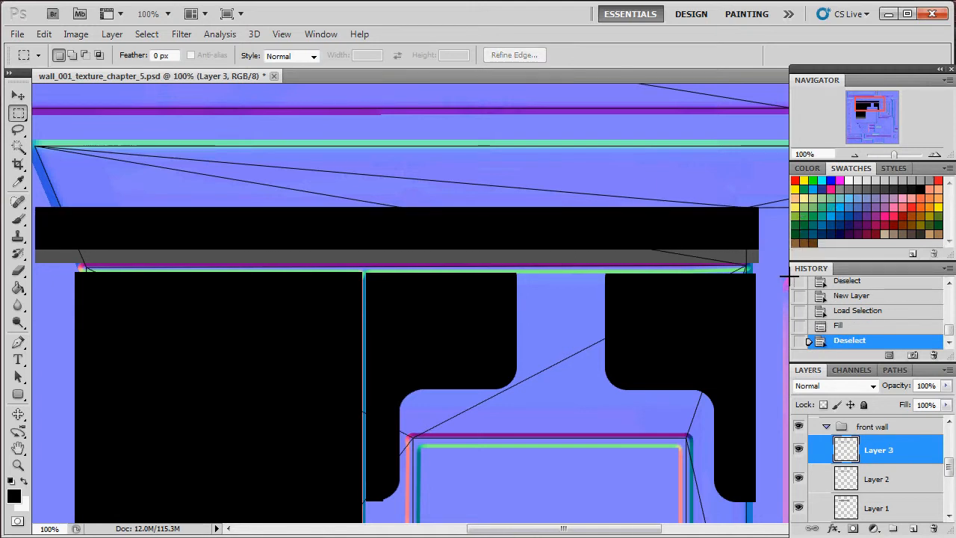
Delete a strip along the bottom of the black bar to expose the dark grey band, and deselect
drag(776, 269, 327, 231)
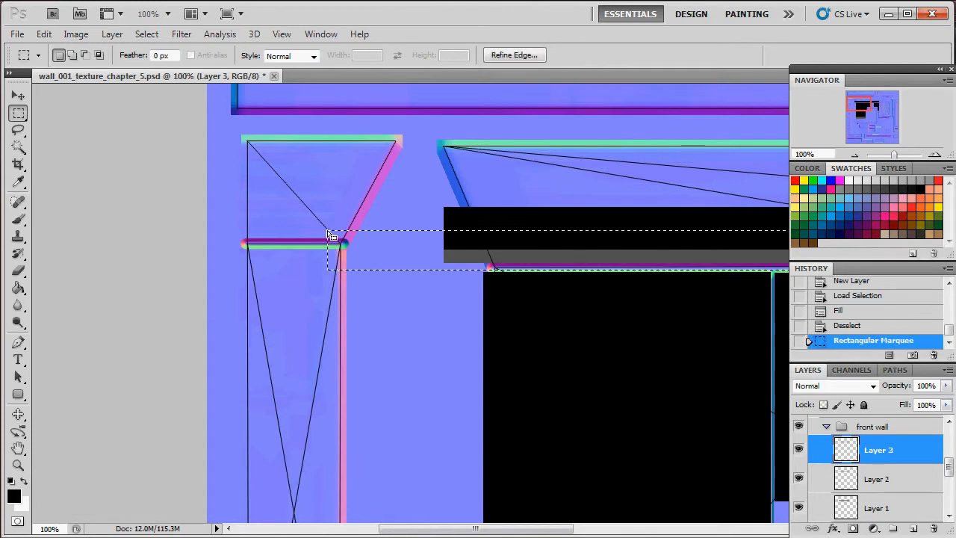
key(Delete)
key(ctrl+d)
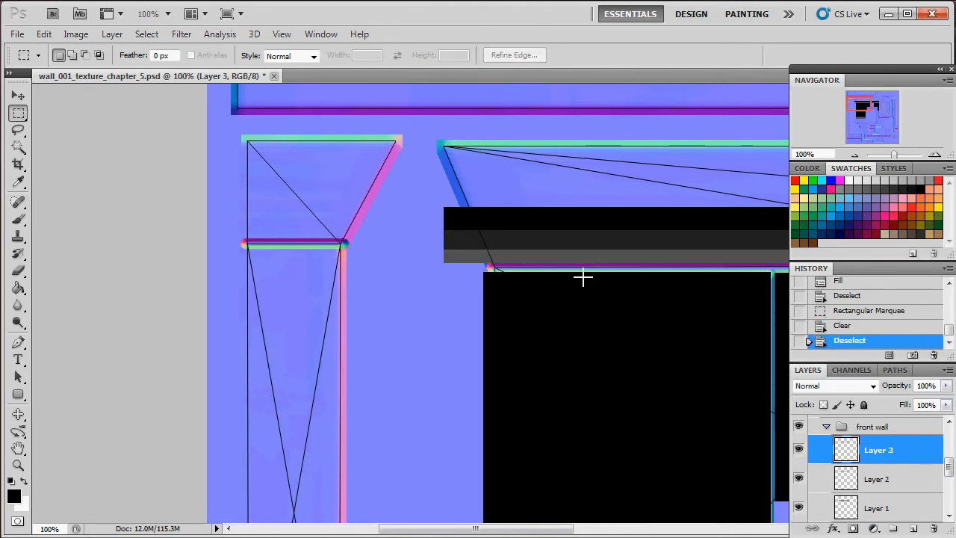
Delete a strip along the bottom of Layer 2's dark grey band to expose more of the lighter grey bar, and deselect
drag(499, 531, 569, 533)
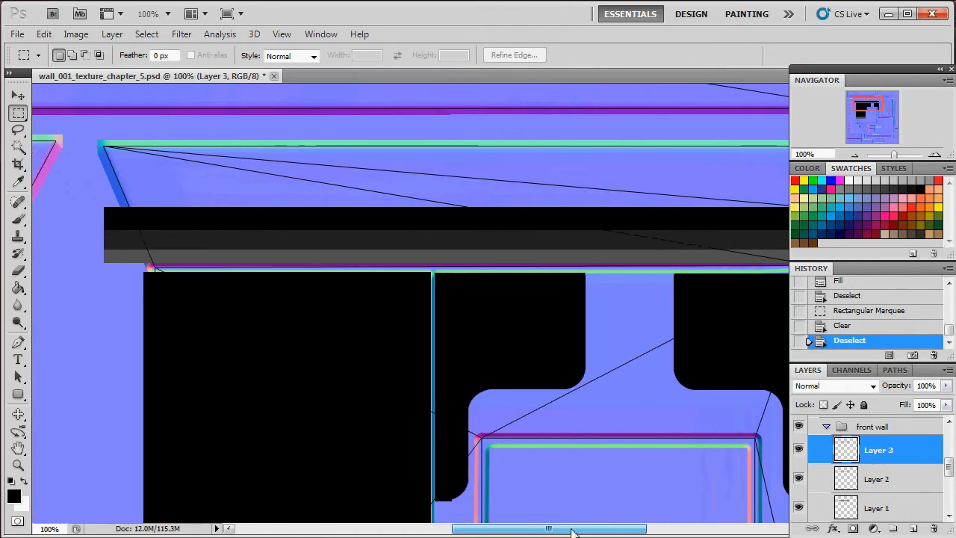
click(895, 481)
drag(103, 284, 233, 264)
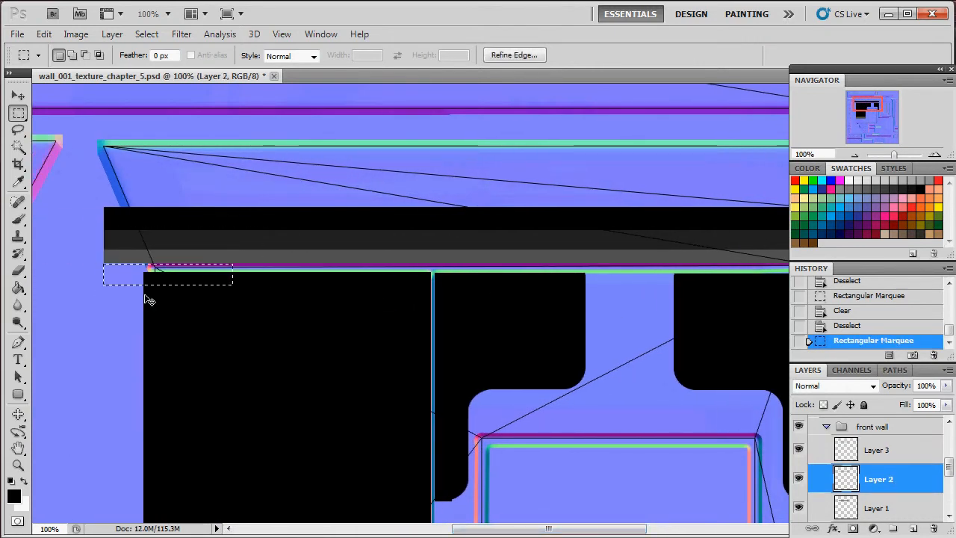
click(92, 292)
drag(82, 285, 647, 245)
key(Delete)
key(ctrl+d)
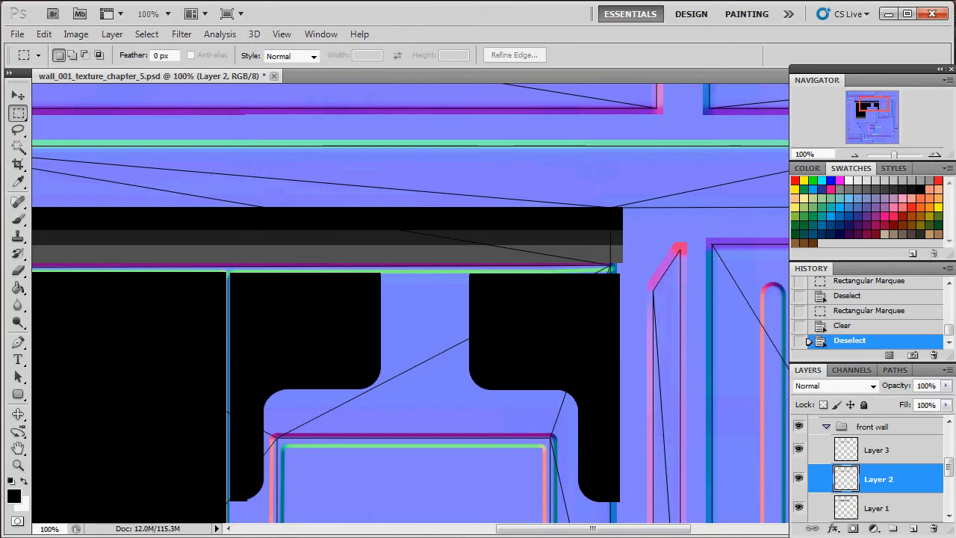
Delete a thin strip along the bottom of Layer 3's black band so the dark grey band below is thicker, and deselect
click(886, 444)
drag(555, 240, 113, 224)
key(Delete)
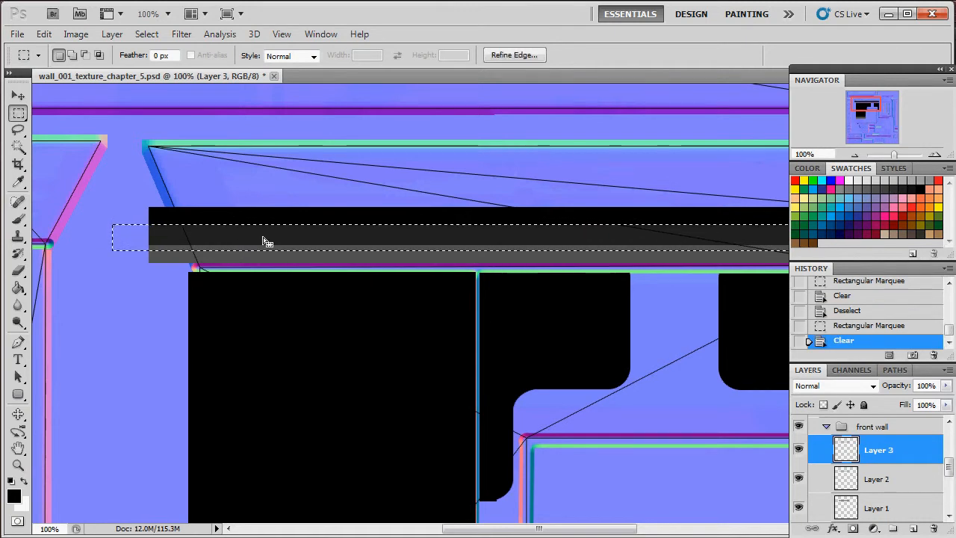
key(ctrl+z)
key(ctrl+d)
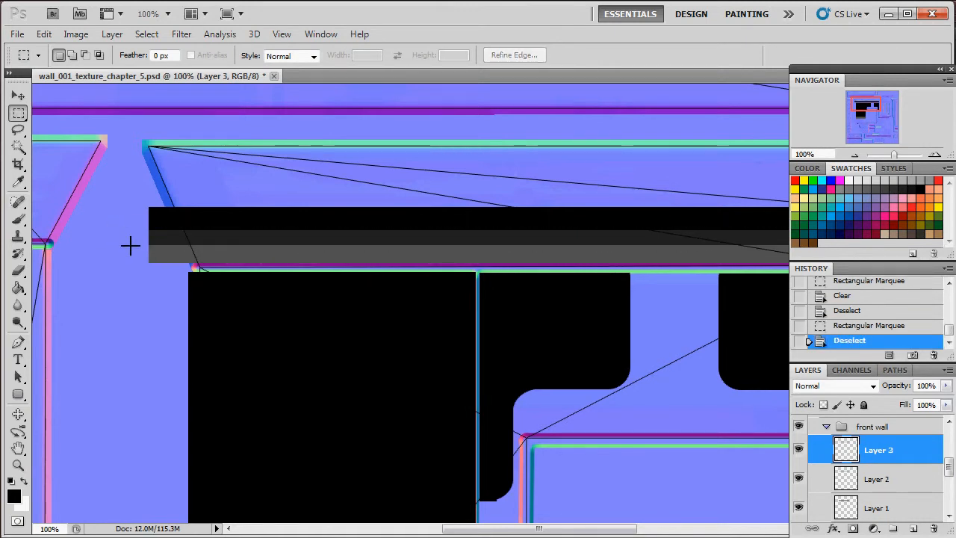
drag(248, 218, 377, 228)
drag(301, 232, 313, 232)
key(Delete)
key(ctrl+d)
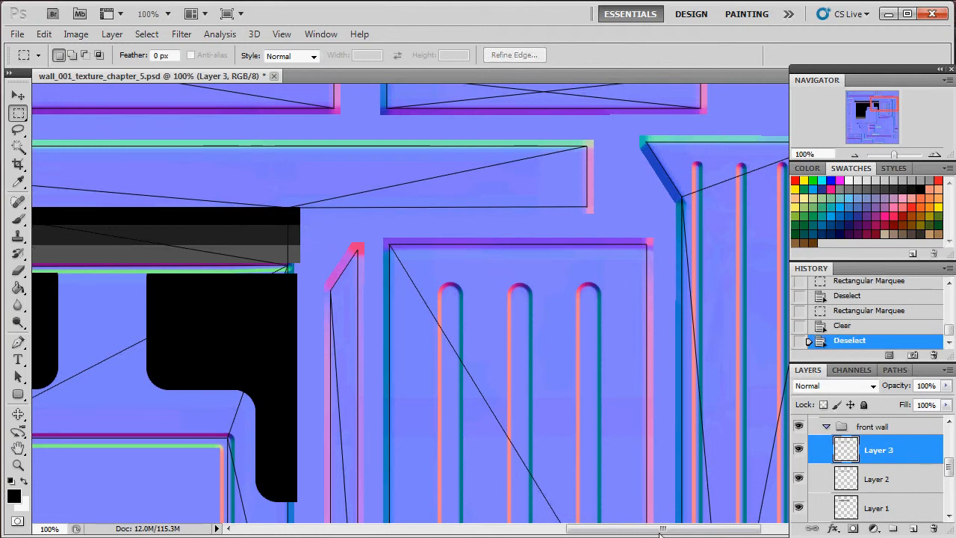
Merge Layer 1, Layer 2 and Layer 3 into a single layer
drag(713, 528, 577, 527)
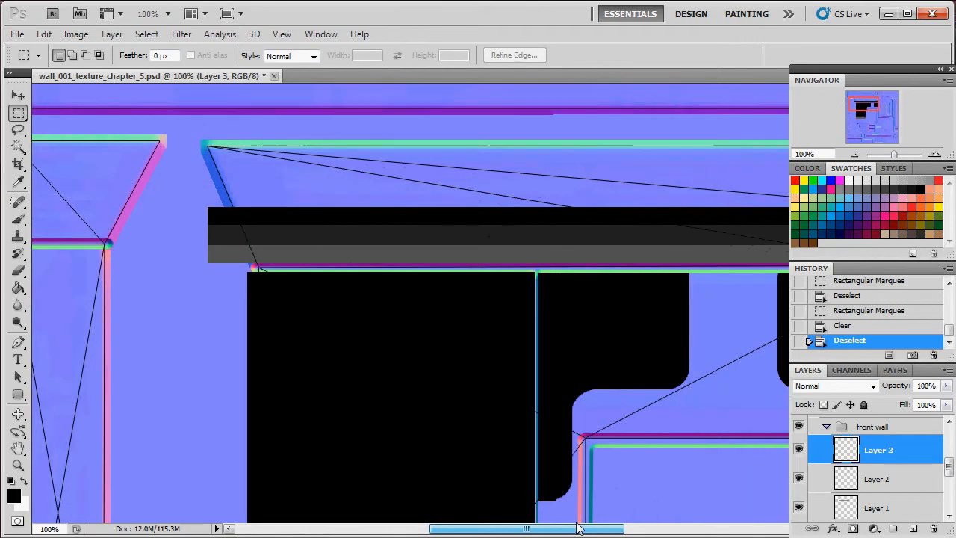
shift+click(916, 502)
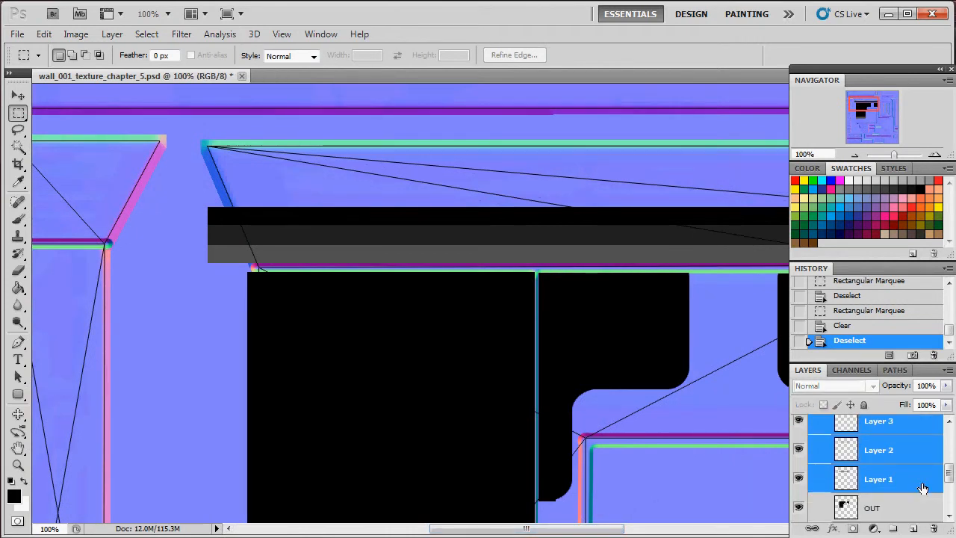
key(ctrl+e)
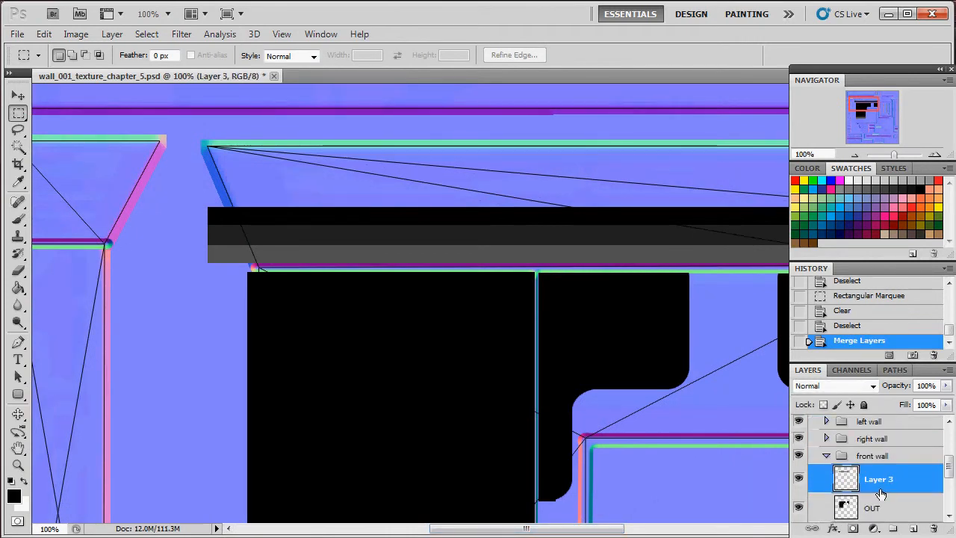
Copy the merged stepped bar, paste it as a new layer and move it just above the narrow pillar panel beside the front wall
drag(491, 290, 684, 274)
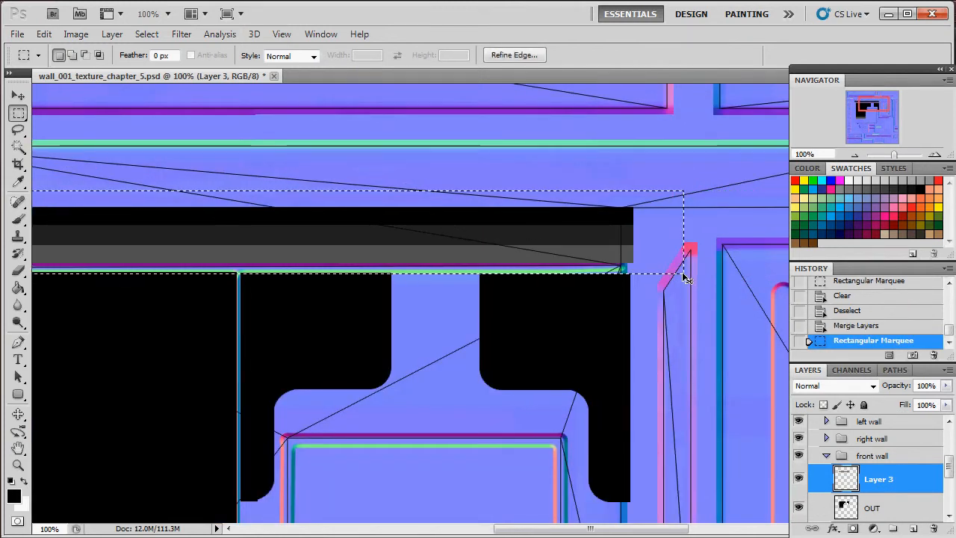
drag(592, 528, 453, 527)
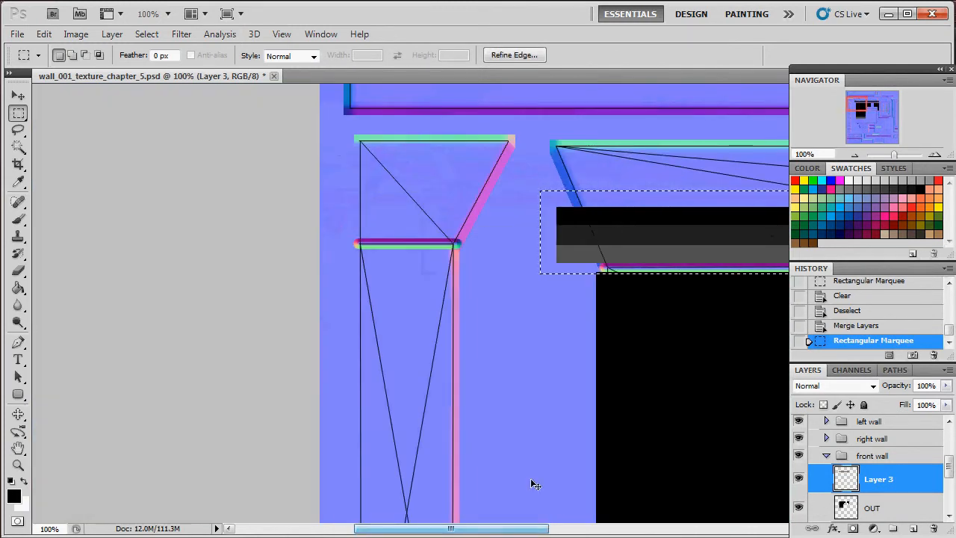
key(ctrl+c)
key(ctrl+v)
key(v)
drag(674, 264, 486, 233)
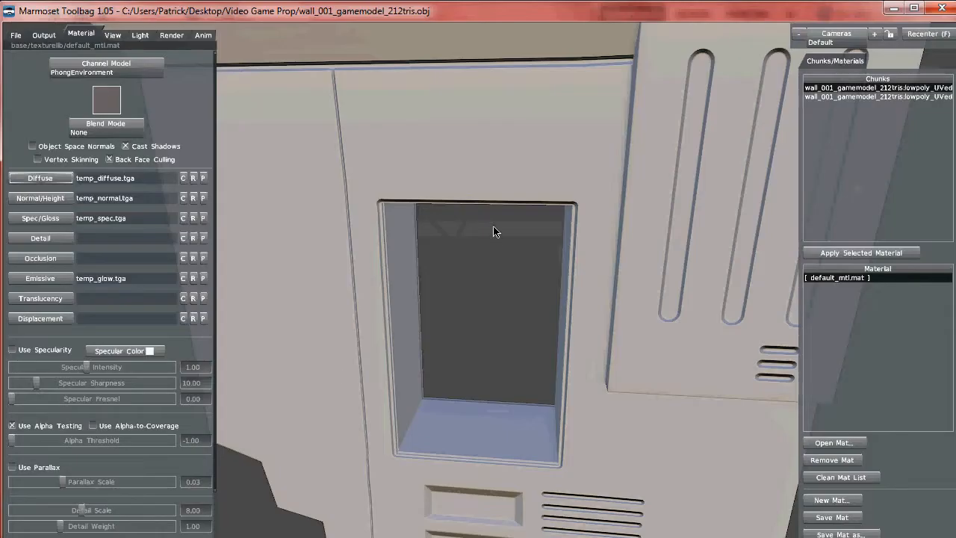
drag(495, 231, 461, 206)
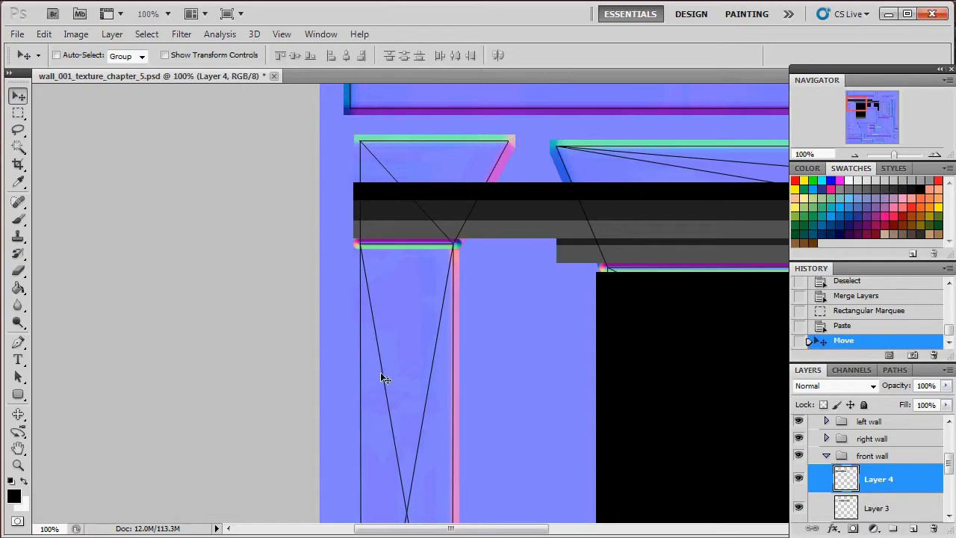
Delete the part of the pasted bar that extends past the pillar's slanted cap edge, and deselect
drag(511, 529, 519, 531)
key(m)
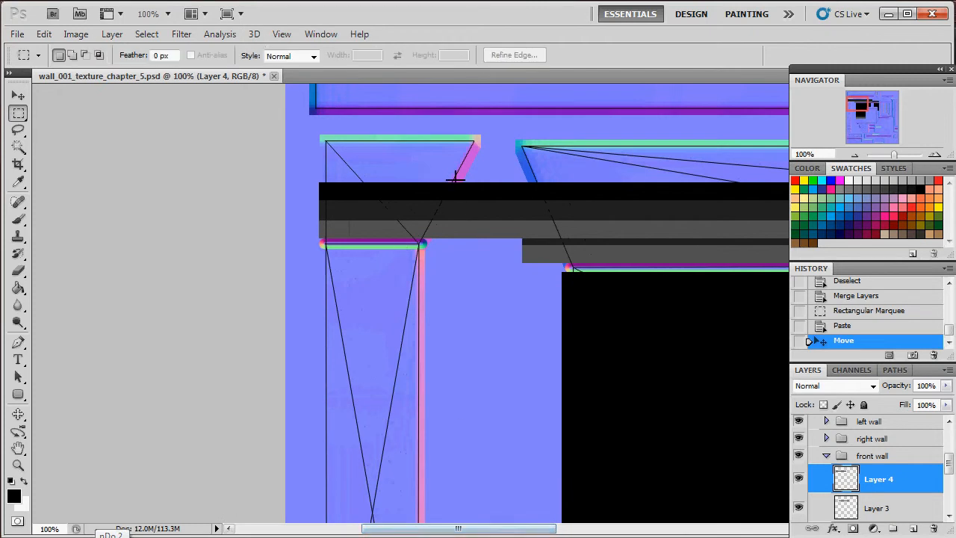
drag(460, 175, 640, 261)
key(Delete)
drag(587, 528, 507, 517)
key(ctrl+d)
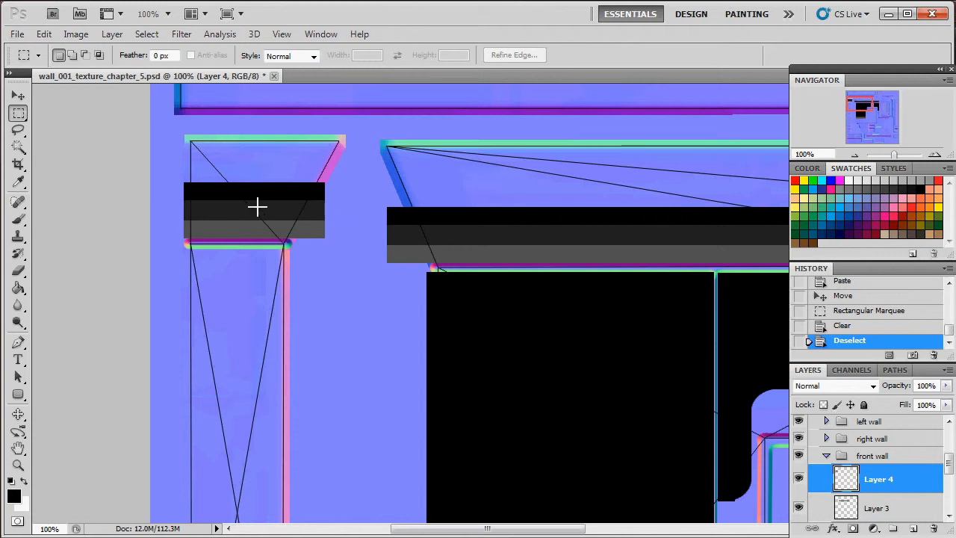
Save a Targa copy of the texture named key on the Desktop
click(16, 33)
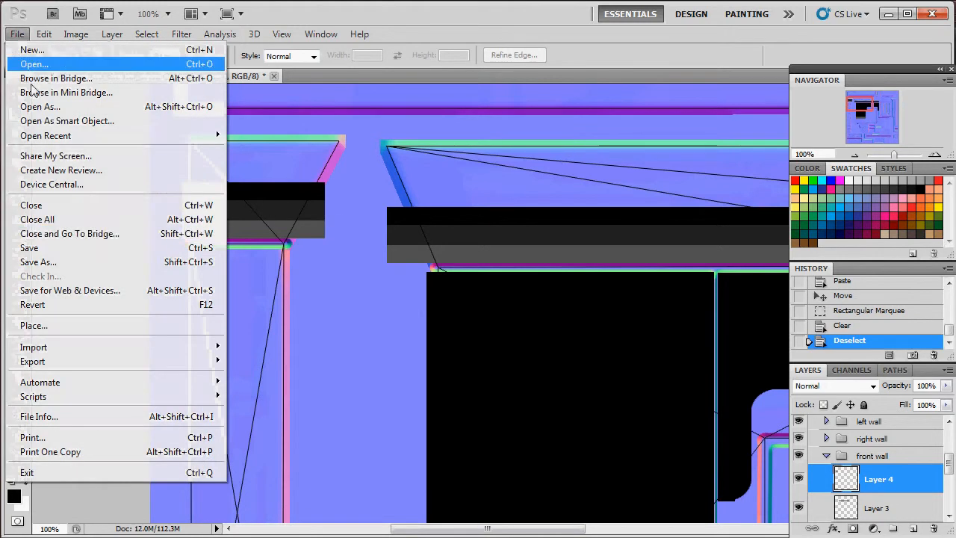
click(146, 261)
click(68, 119)
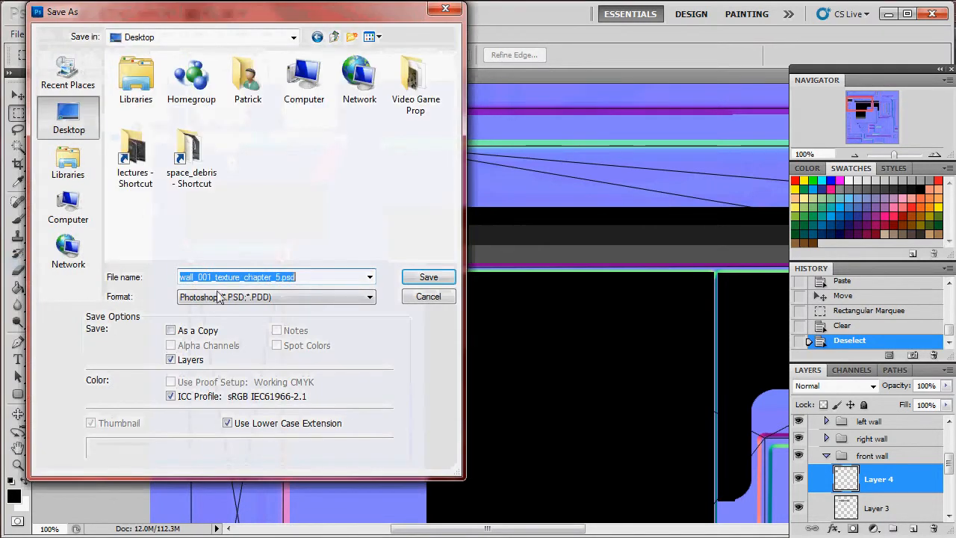
click(276, 296)
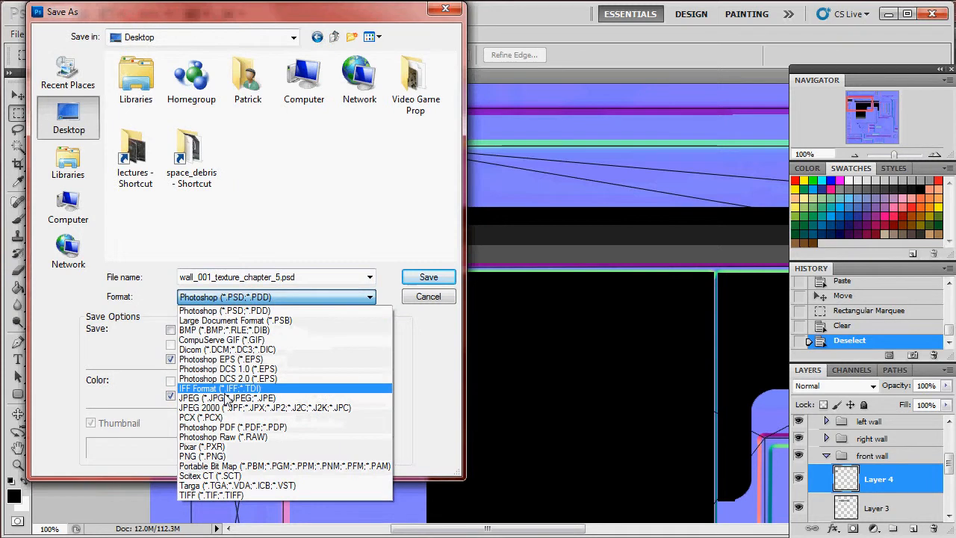
click(220, 485)
text(test)
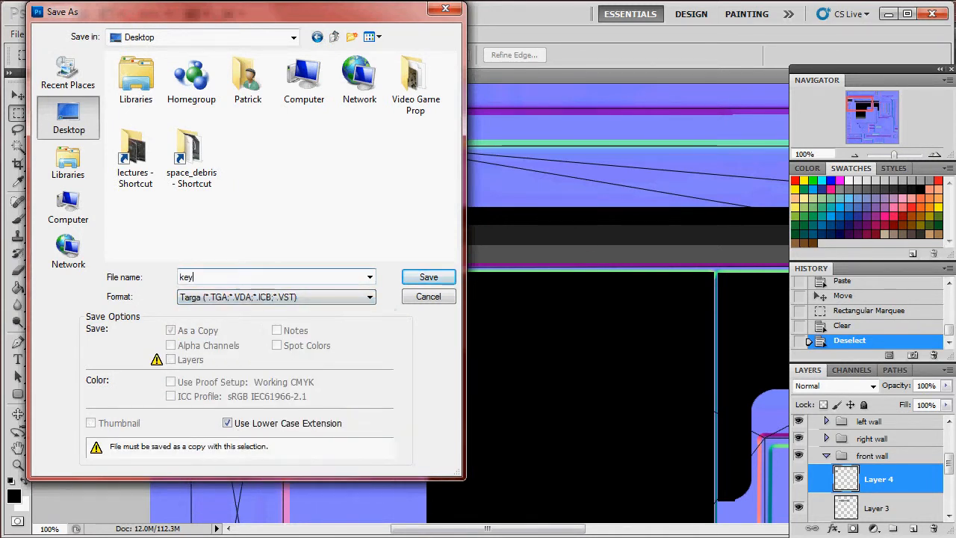
key(Return)
Switch to Marmoset Toolbag, load key.tga as the diffuse texture and inspect the bands at the wall's upper corner
click(579, 183)
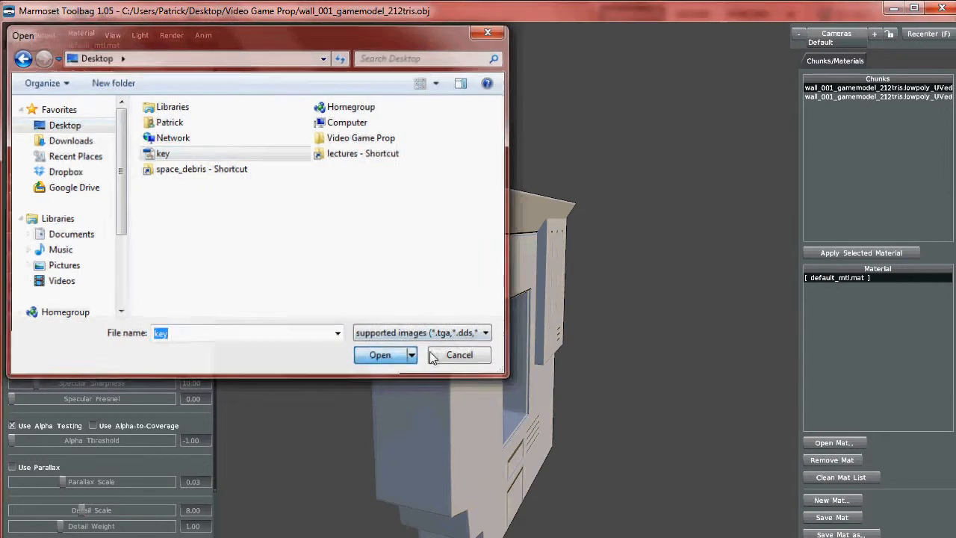
click(382, 357)
drag(583, 295, 481, 241)
scroll(469, 296, up, 4)
drag(469, 297, 544, 278)
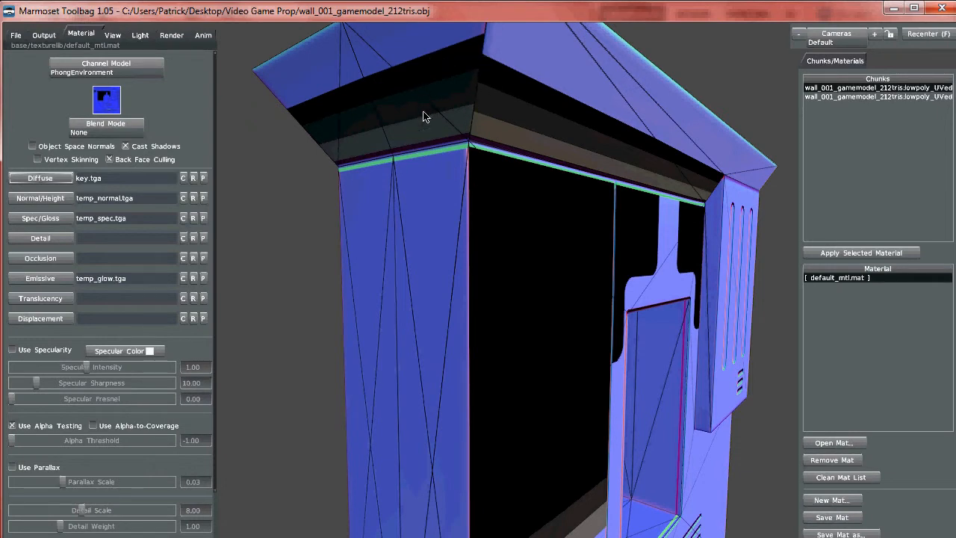
Return to Photoshop and squash Layer 4's bar from its upper edge to about 78.7% height
click(142, 537)
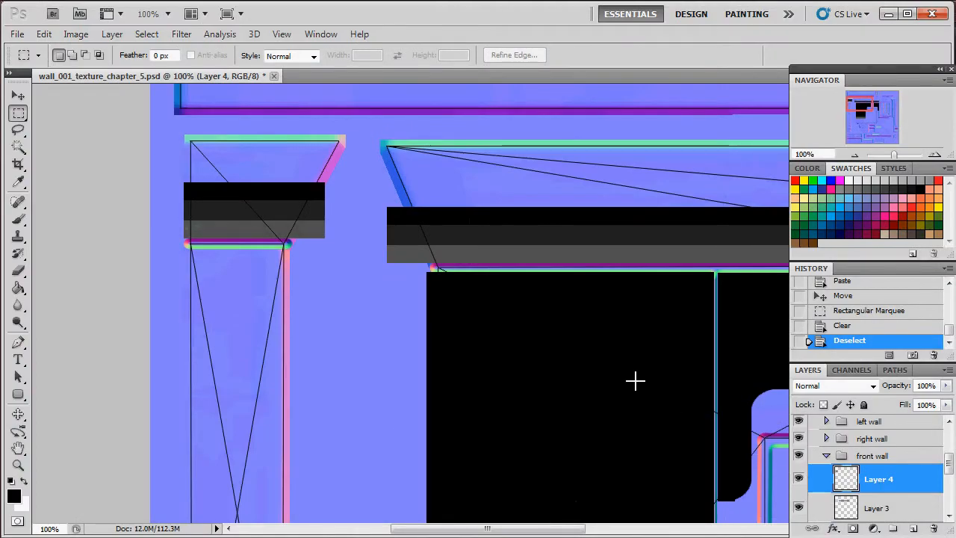
click(799, 480)
click(799, 481)
click(799, 480)
click(798, 480)
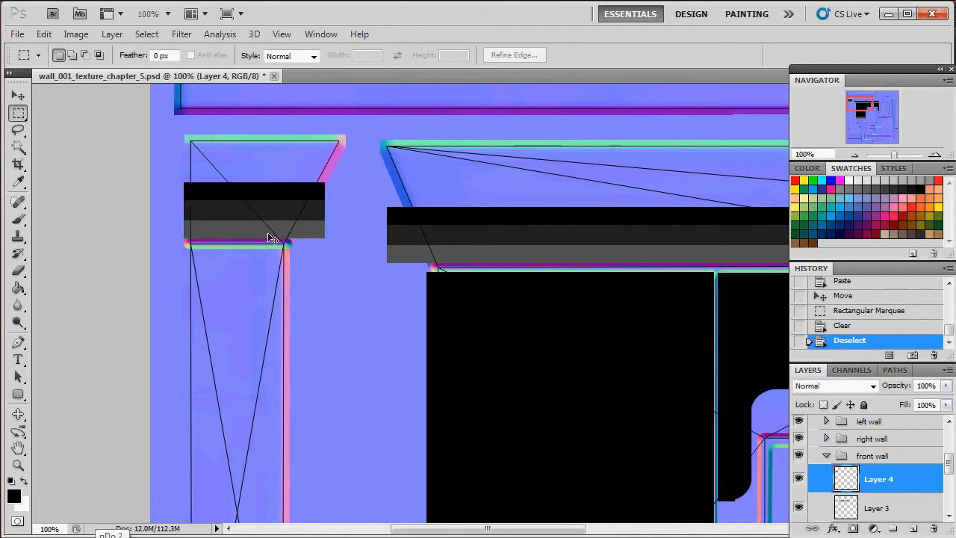
key(ctrl+t)
drag(254, 185, 253, 198)
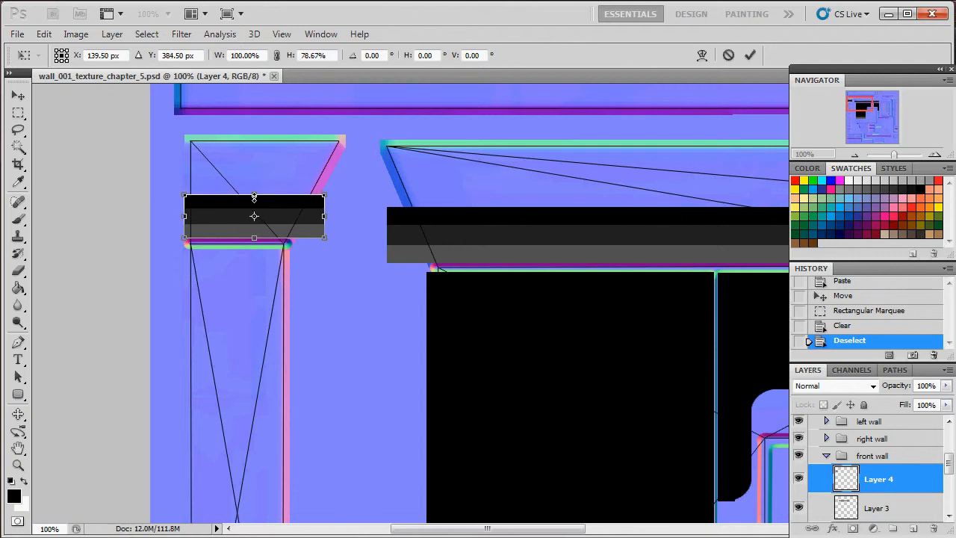
key(Return)
Overwrite key.tga on the Desktop with a new Targa copy and check the bands' alignment at the wall corner in Marmoset Toolbag
click(17, 33)
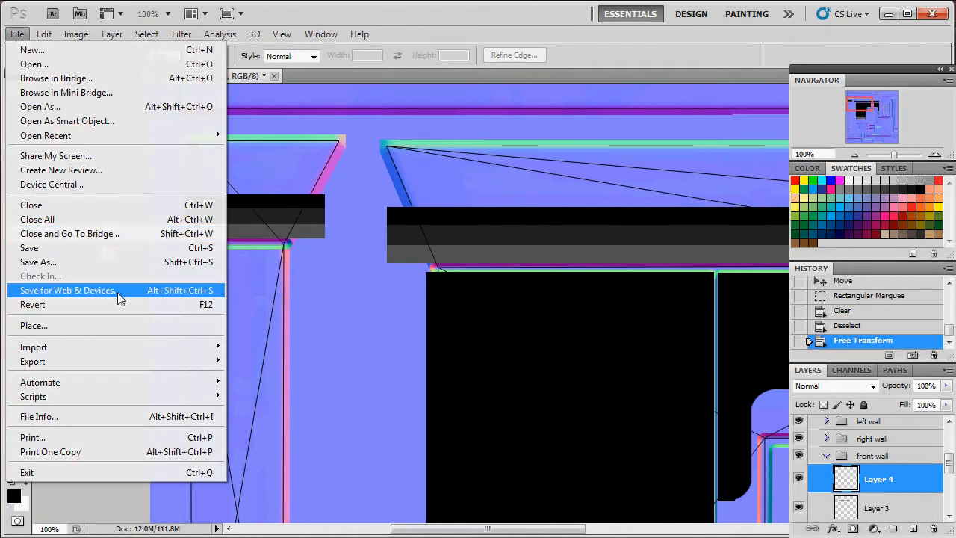
click(119, 263)
click(298, 297)
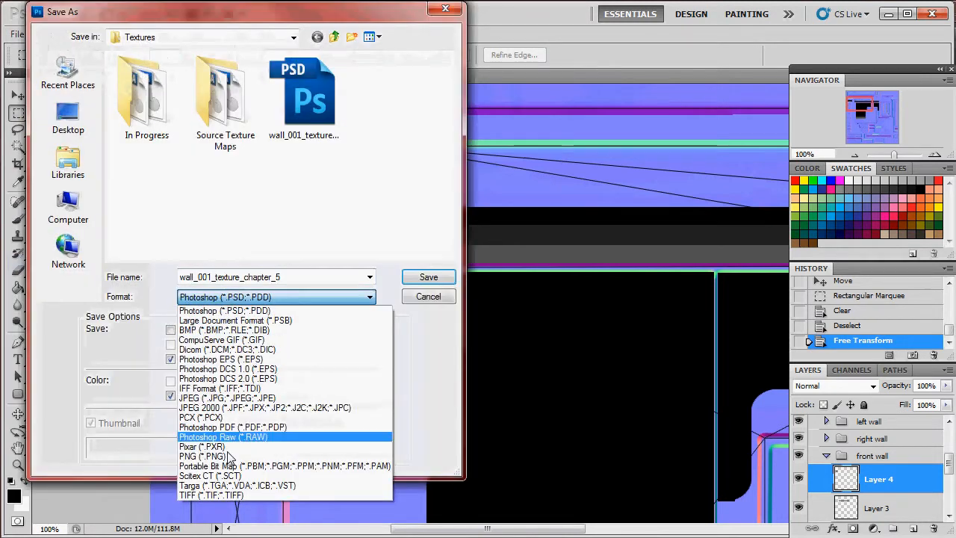
click(237, 484)
click(68, 118)
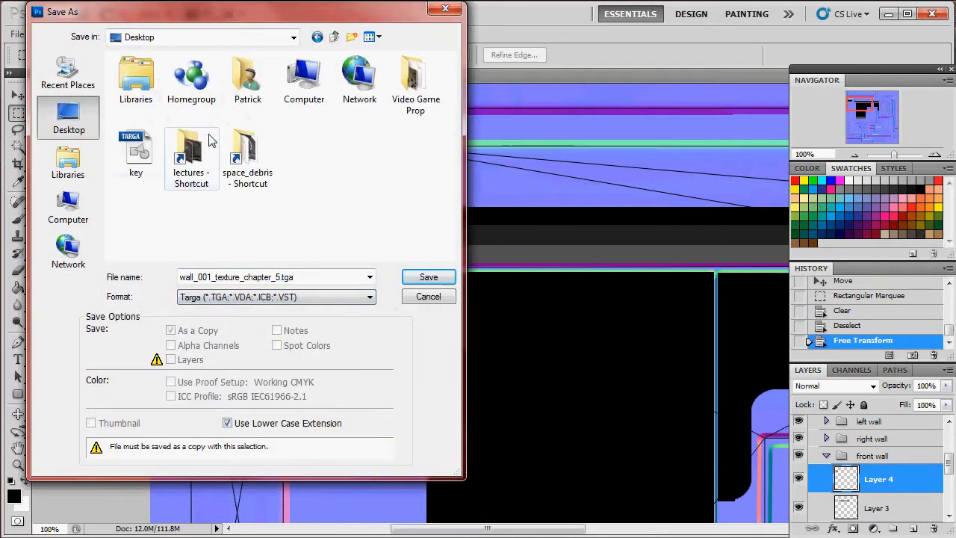
click(136, 153)
click(427, 277)
click(454, 221)
key(Return)
key(alt+Tab)
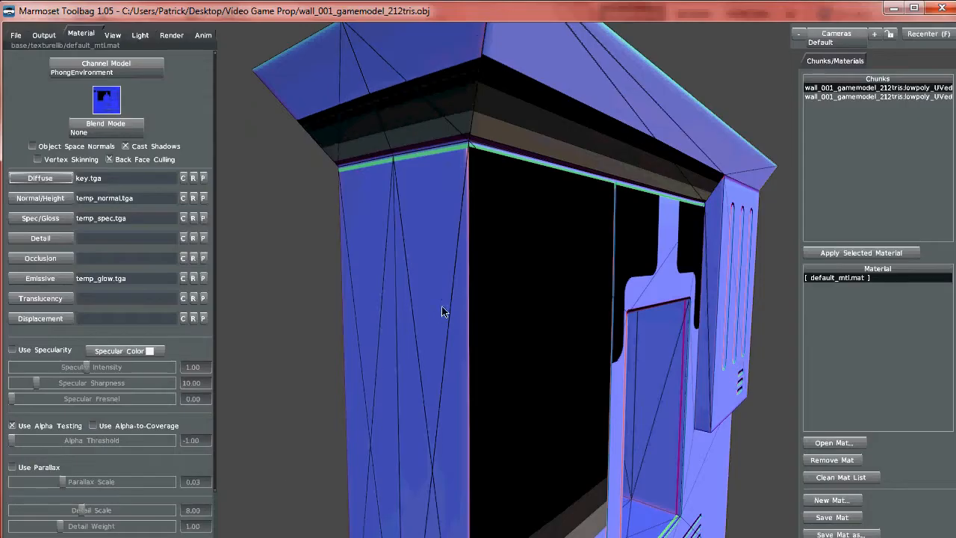
drag(561, 178, 543, 189)
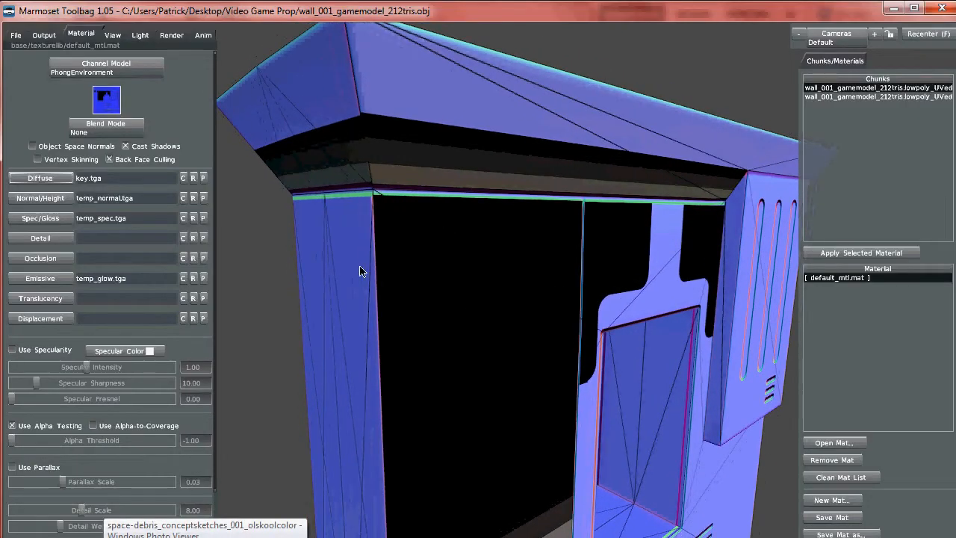
Return to Photoshop, stretch Layer 4's bar upward to about 108.5% height and deselect
key(alt+Tab)
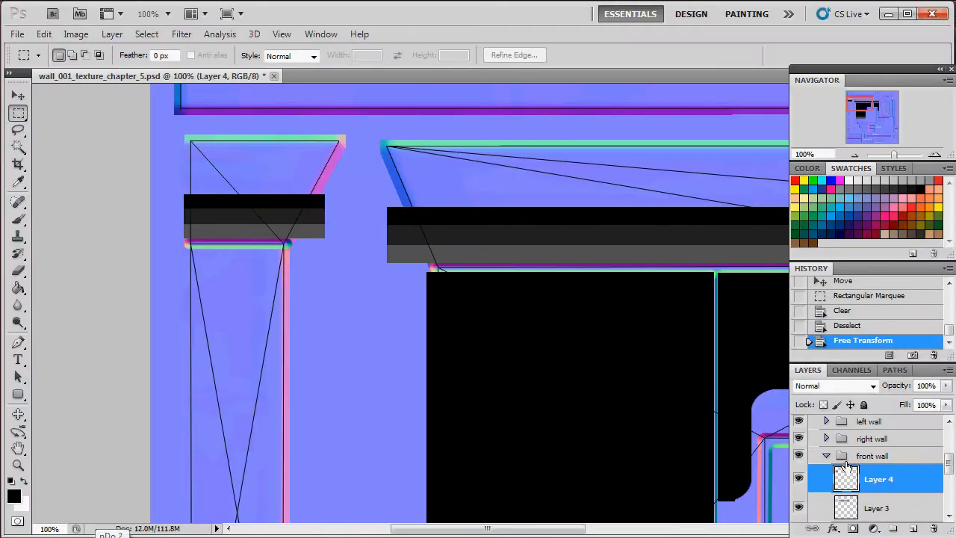
ctrl+click(852, 482)
key(ctrl+t)
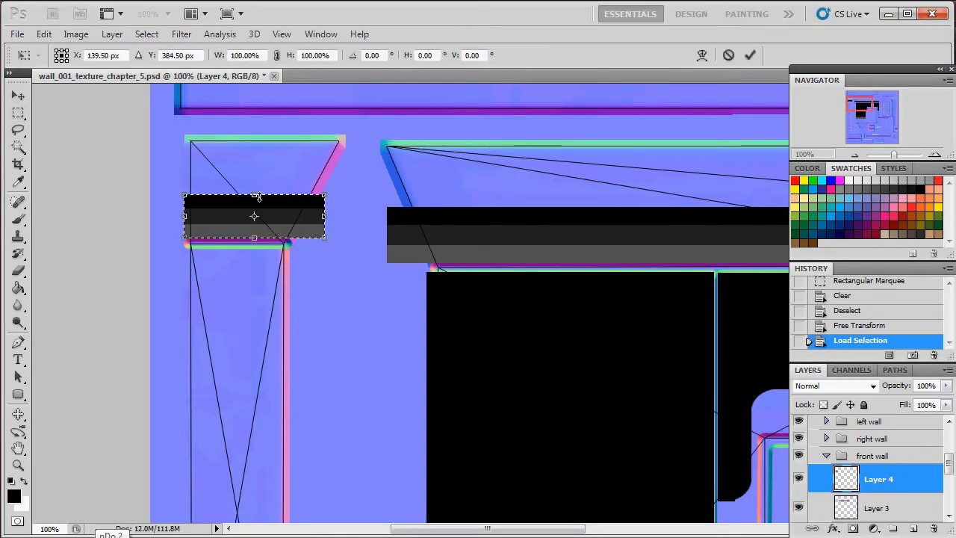
drag(256, 196, 256, 191)
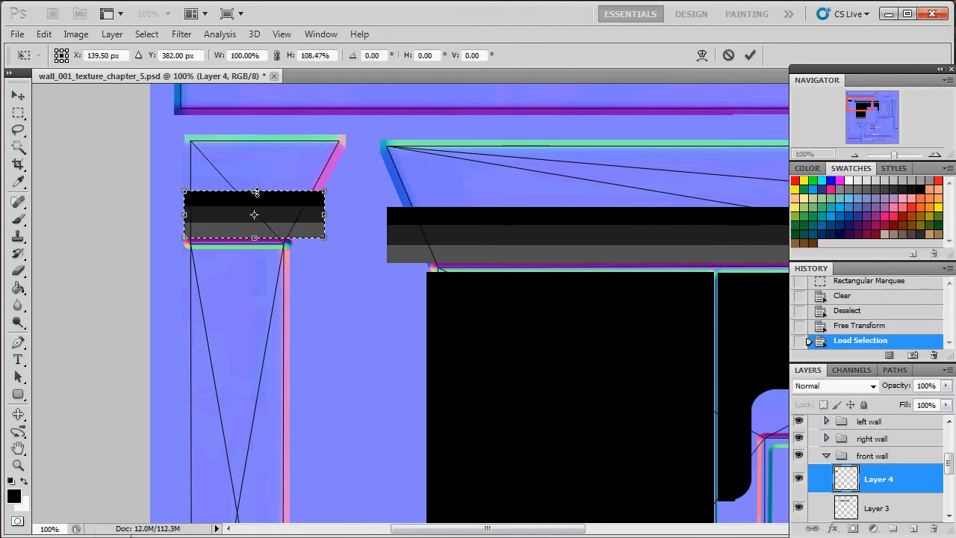
key(Return)
key(ctrl+d)
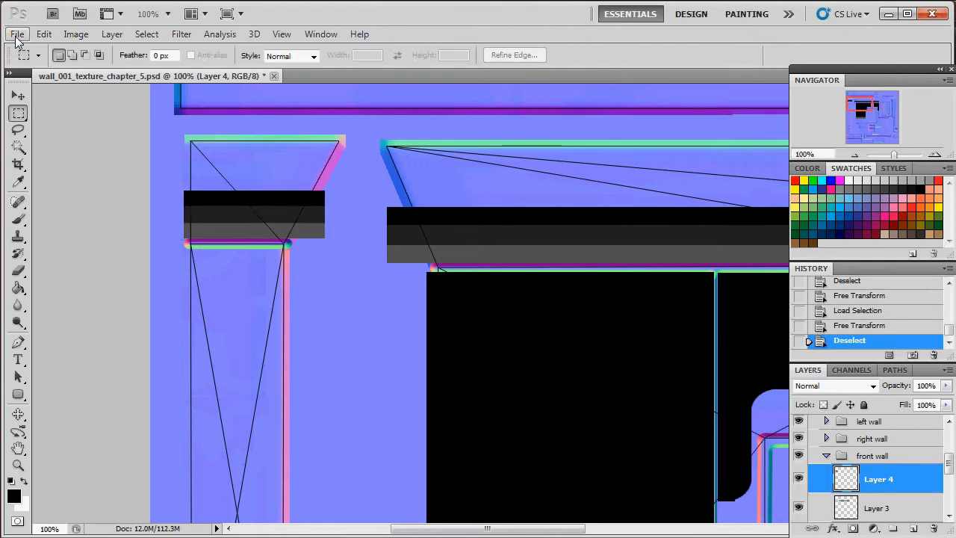
Overwrite key.tga on the Desktop with an updated 24 bits/pixel Targa copy of the texture
click(16, 33)
click(123, 261)
click(276, 296)
click(205, 486)
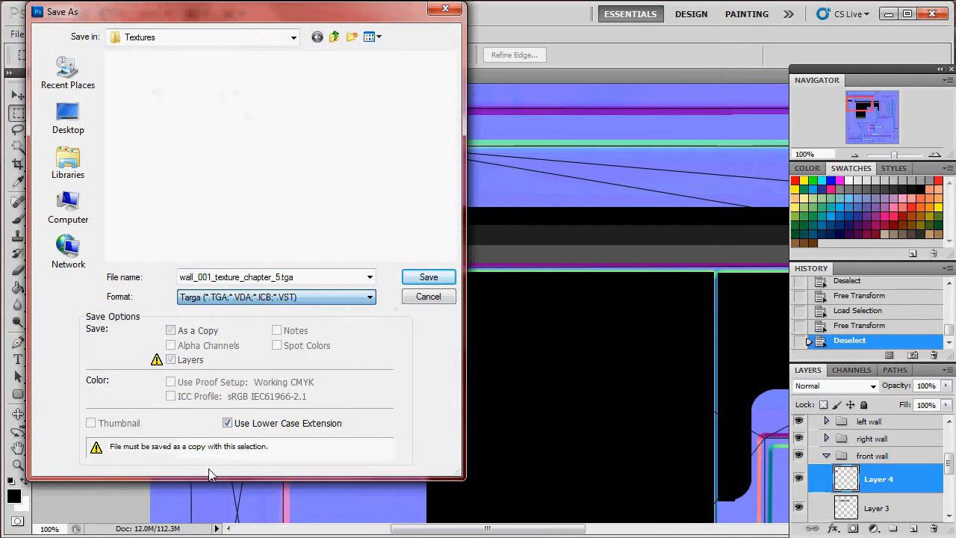
click(68, 113)
click(142, 153)
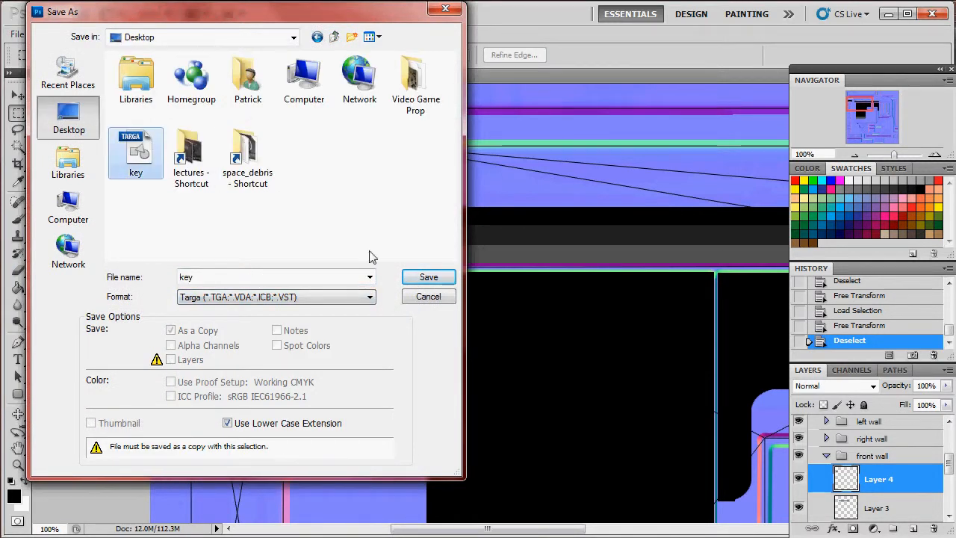
click(437, 277)
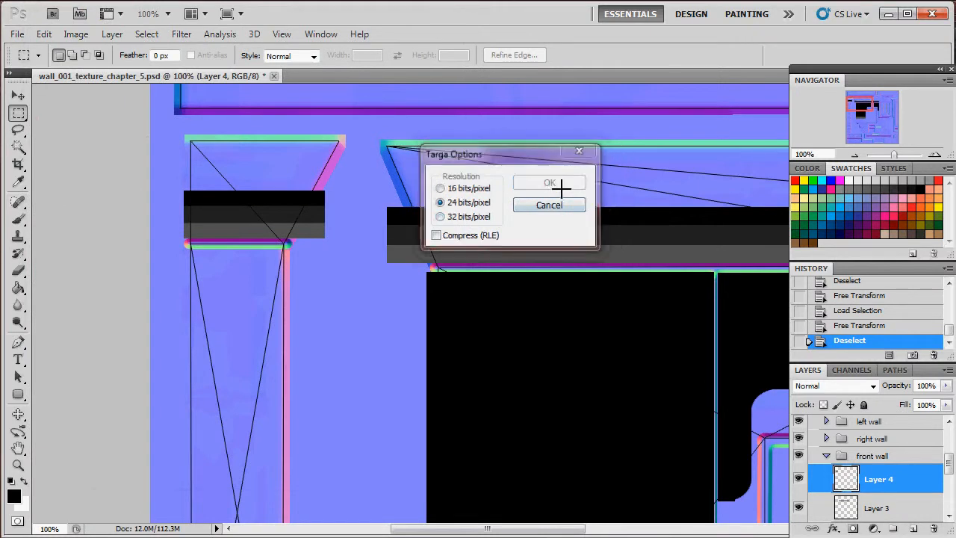
click(559, 184)
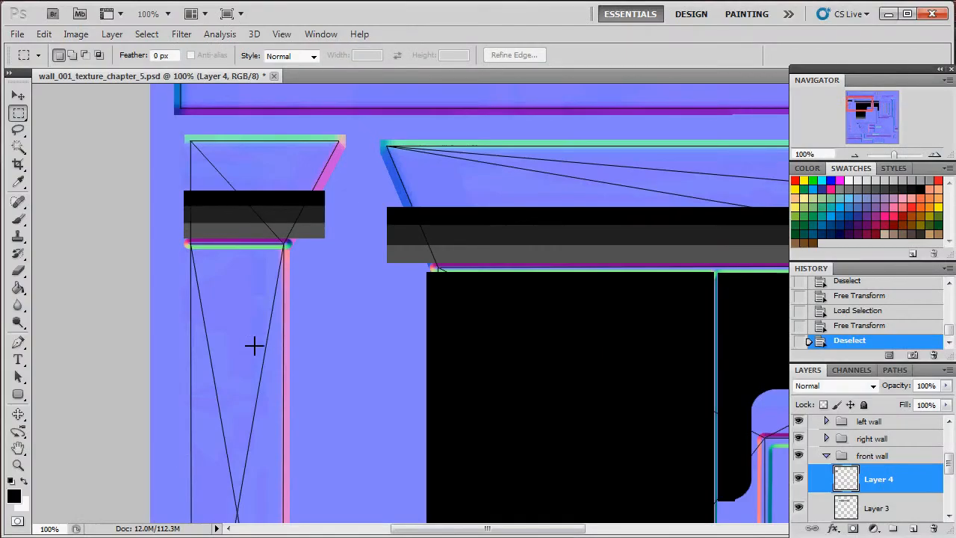
Squash Layer 4's bar from its upper edge to 93.75% height and deselect
ctrl+click(845, 479)
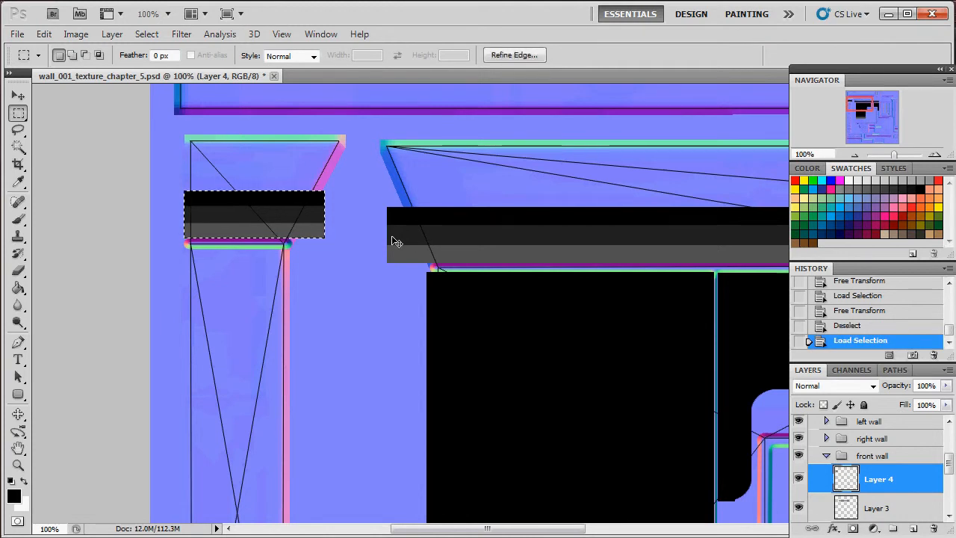
key(ctrl+t)
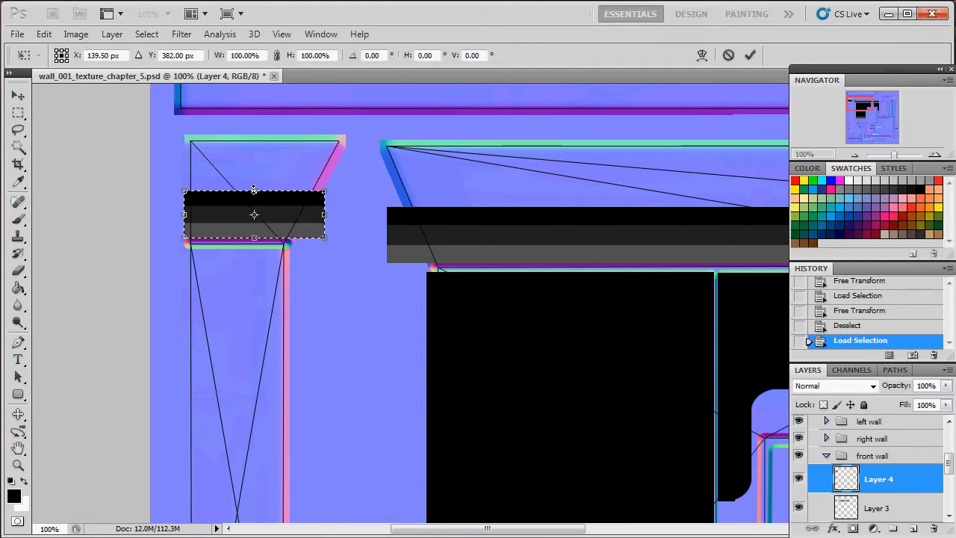
drag(254, 191, 254, 195)
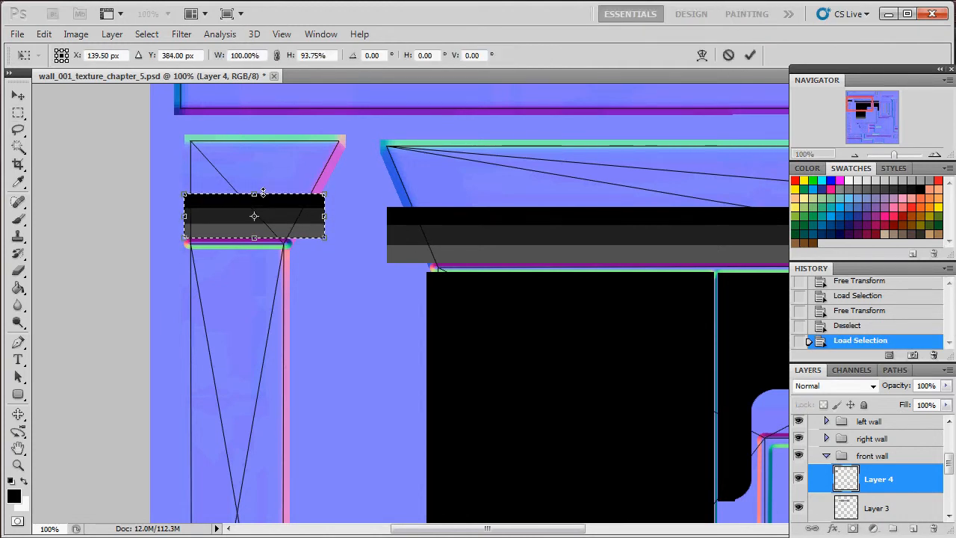
key(Return)
key(ctrl+d)
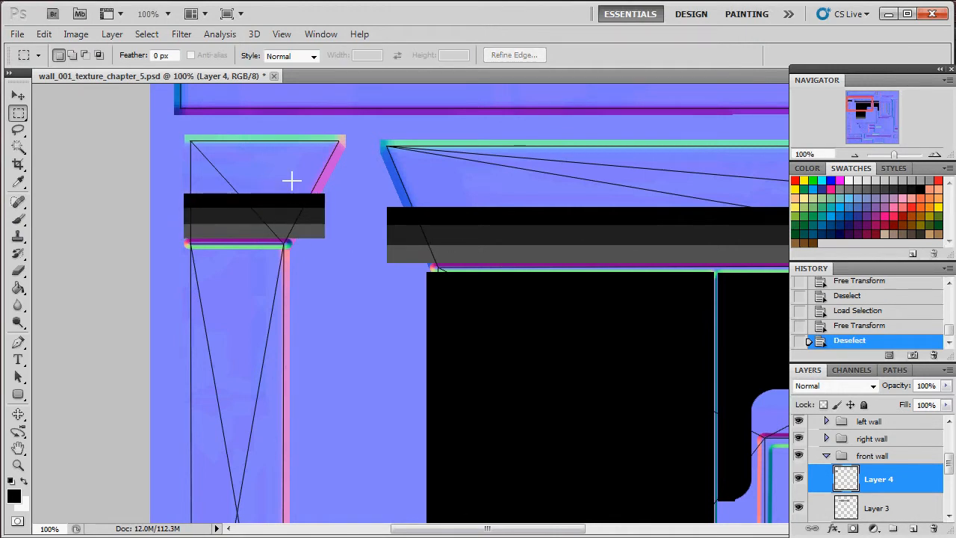
Save a 24 bits/pixel Targa copy as wall_001_texture_chapter_5.tga on the Desktop and inspect the wall corner in Marmoset Toolbag
click(20, 34)
click(52, 274)
click(277, 297)
click(212, 487)
click(431, 277)
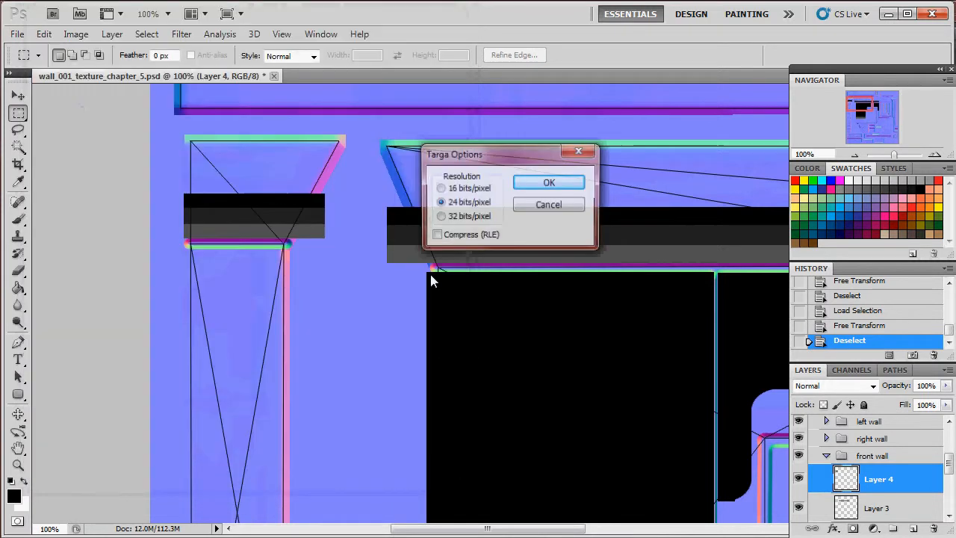
key(Return)
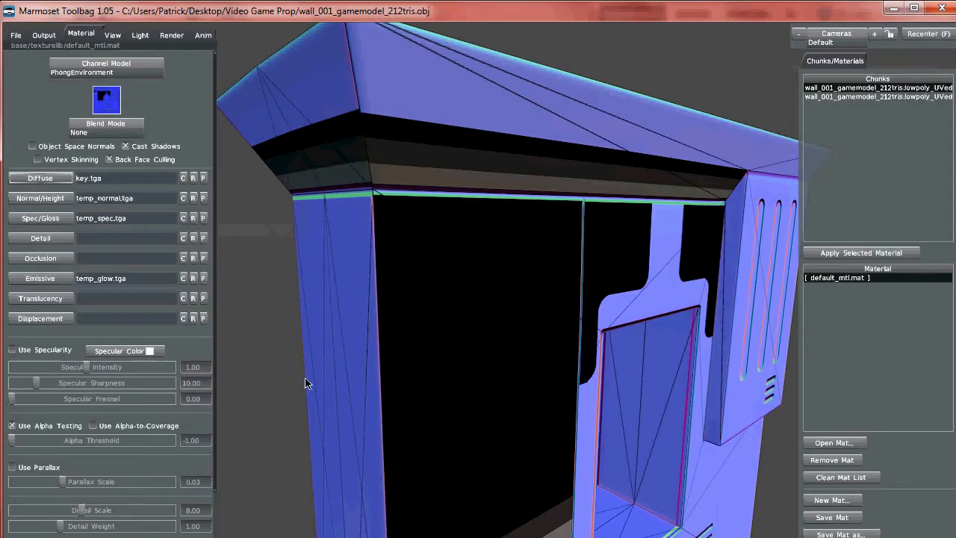
mouse_move(438, 249)
mouse_down()
mouse_move(480, 214)
mouse_move(461, 212)
mouse_move(430, 239)
mouse_up()
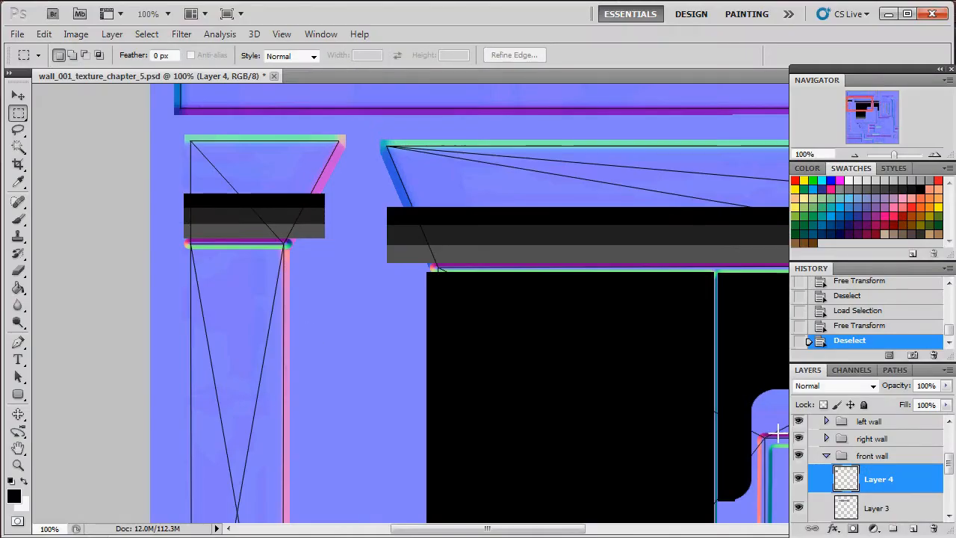
Return to Photoshop, squash Layer 4's bar from its upper edge to about 93.3% height and deselect
ctrl+click(848, 482)
key(ctrl+t)
drag(254, 194, 257, 198)
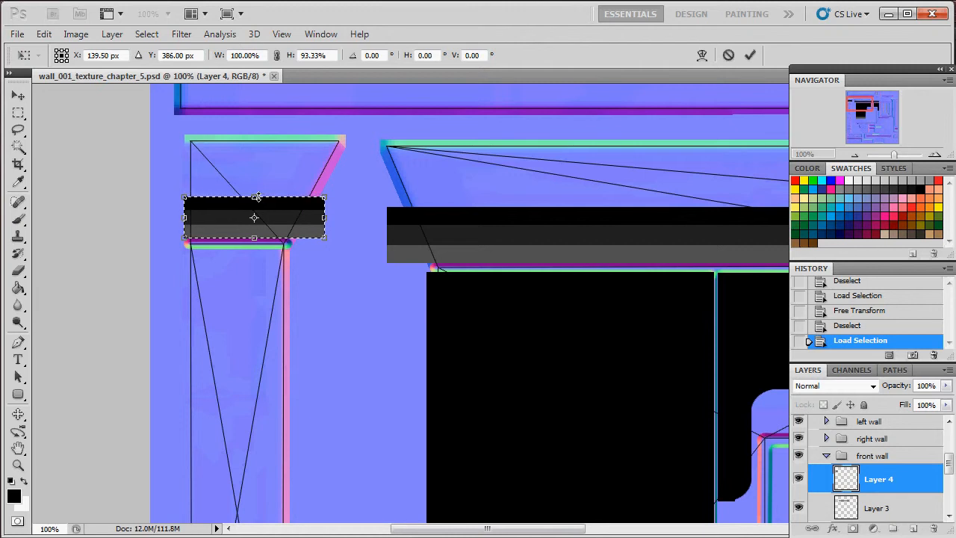
key(Return)
key(ctrl+d)
Overwrite key.tga on the Desktop with a new Targa copy and check the bands at the wall corner in Marmoset Toolbag
click(17, 34)
click(37, 261)
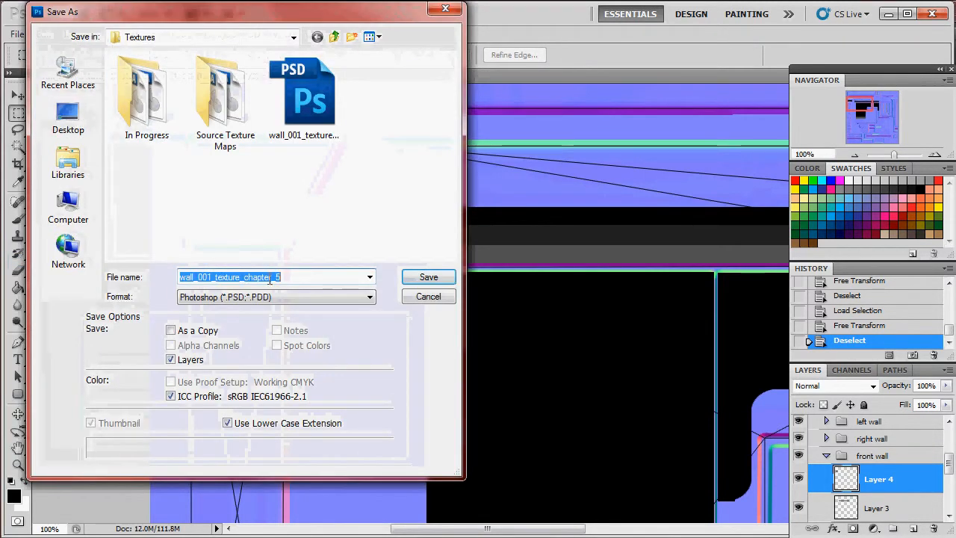
click(276, 297)
click(224, 485)
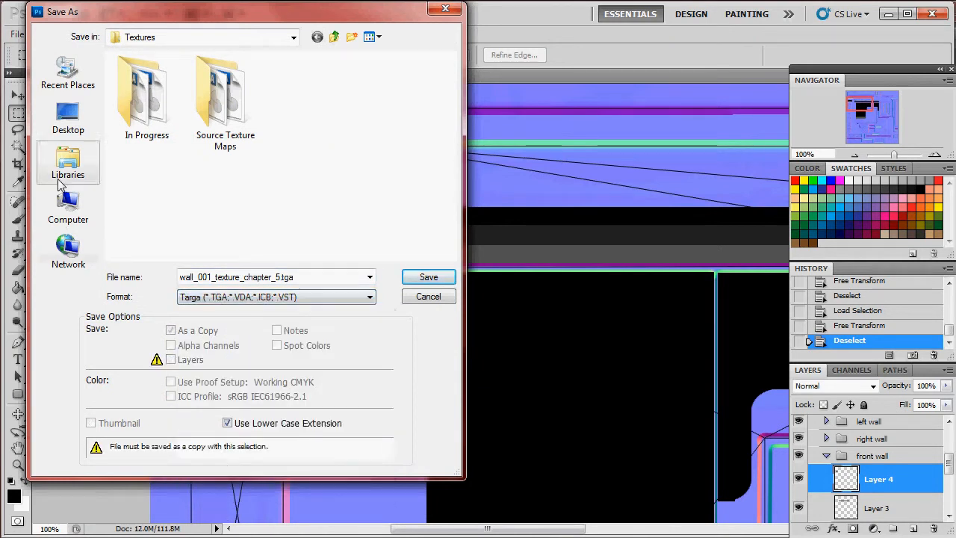
click(69, 119)
click(136, 153)
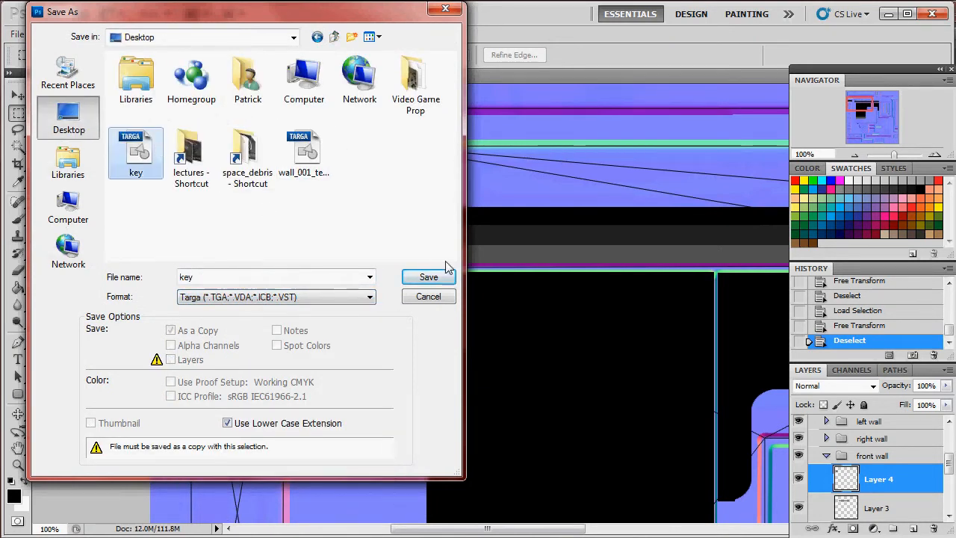
click(433, 277)
click(462, 220)
key(Return)
click(159, 536)
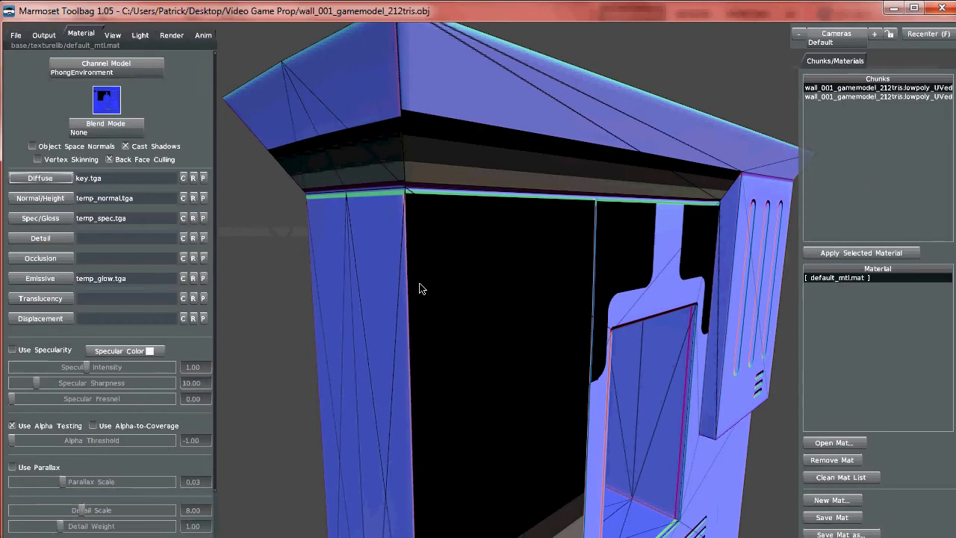
Return to Photoshop, stretch Layer 4's bar upward from its upper edge to about 110.7% height and deselect
key(alt+Tab)
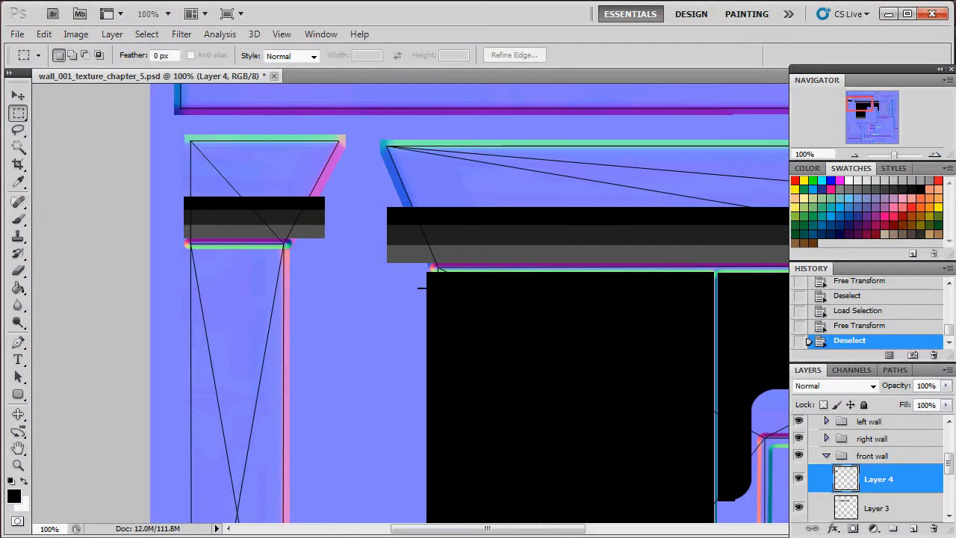
click(859, 326)
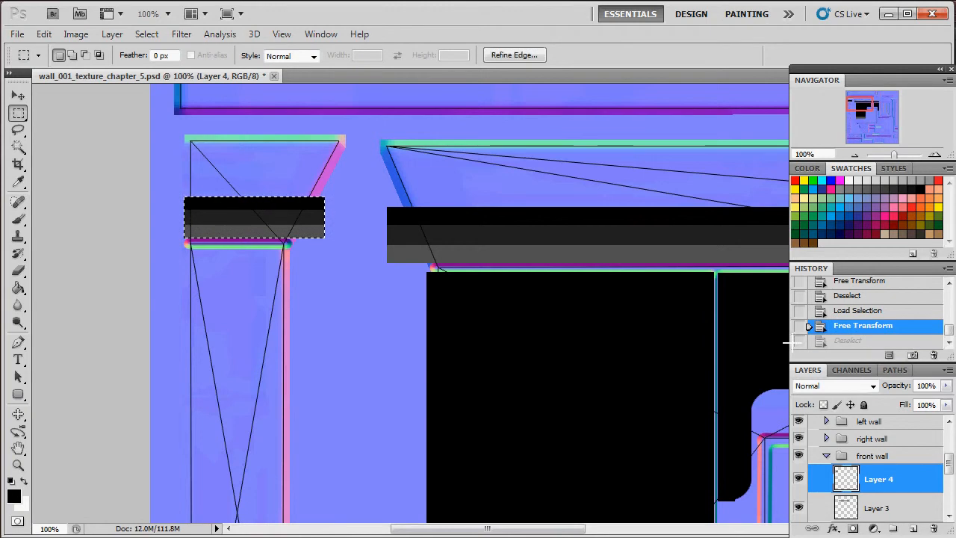
key(ctrl+t)
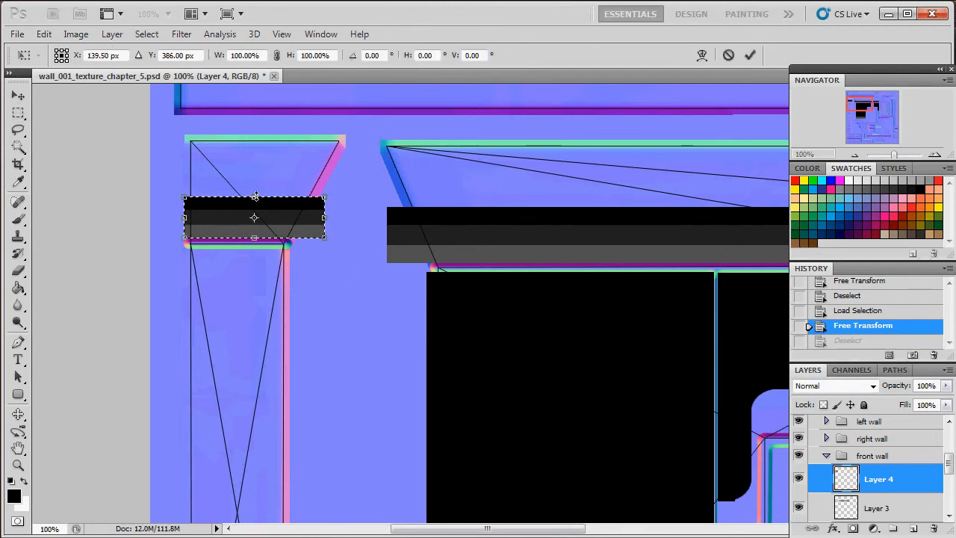
drag(255, 195, 255, 192)
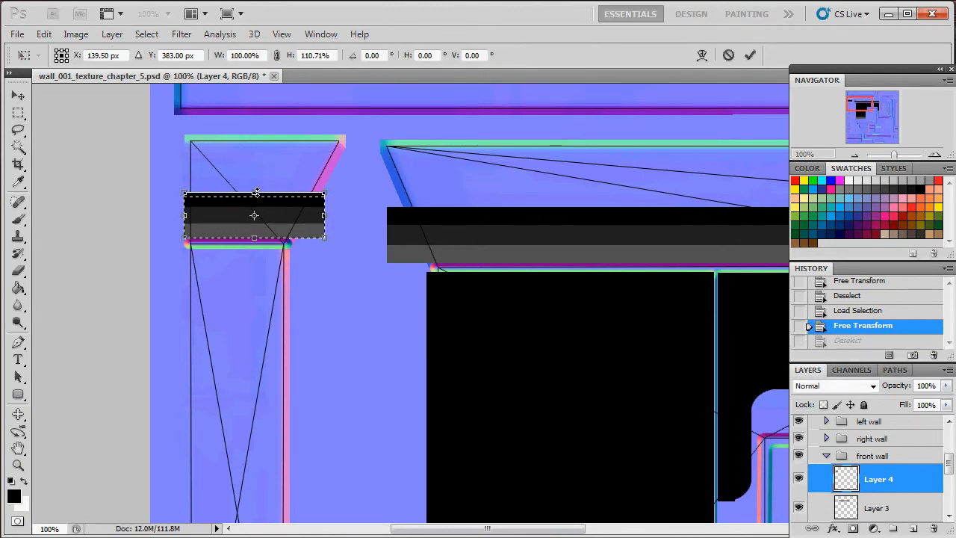
key(Return)
key(ctrl+d)
click(17, 35)
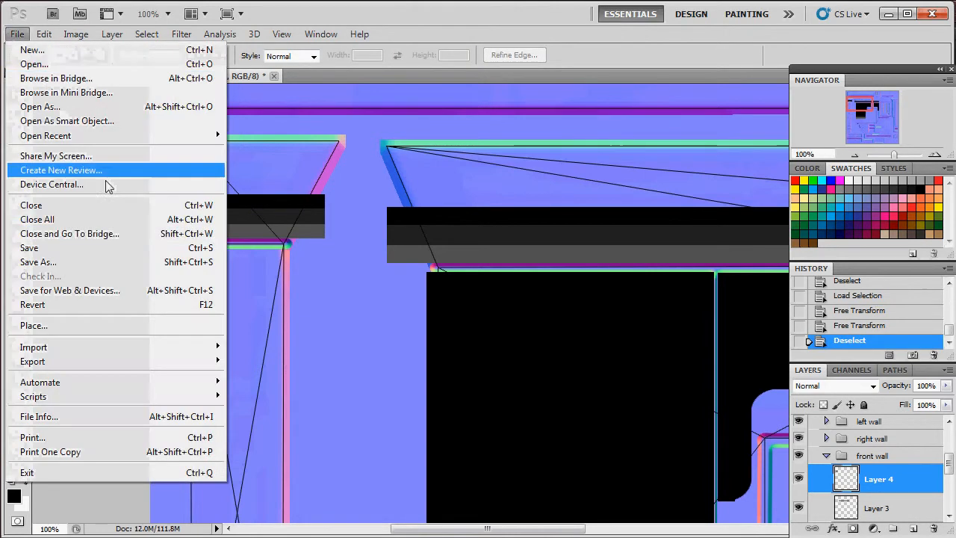
click(115, 249)
click(17, 34)
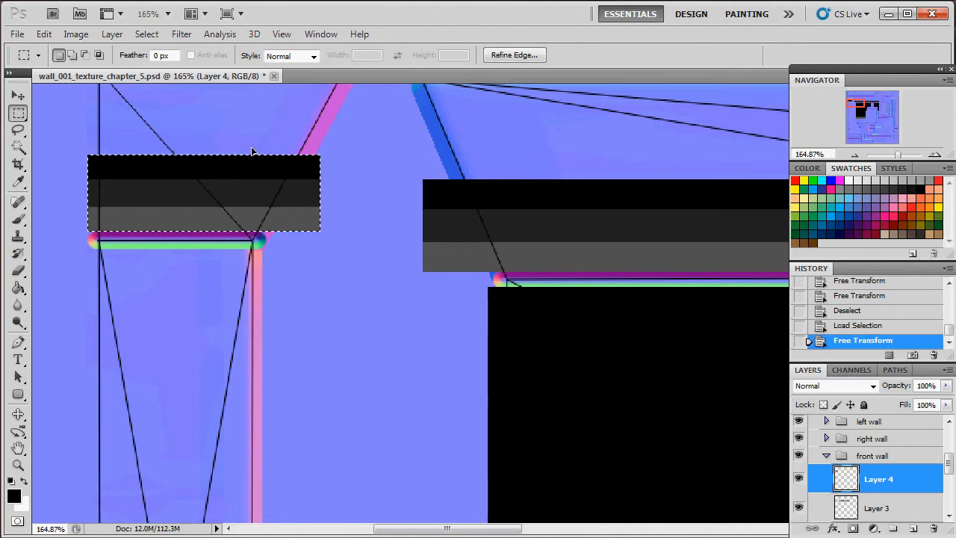
key(ctrl+d)
Replace key.tga on the Desktop with a 24 bits/pixel Targa copy of the adjusted texture
click(17, 35)
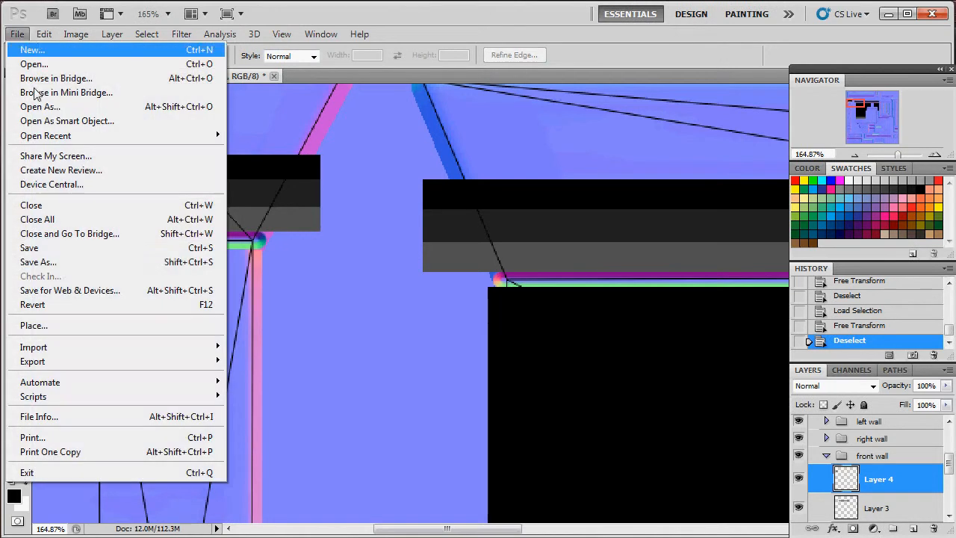
click(72, 267)
click(89, 120)
click(269, 297)
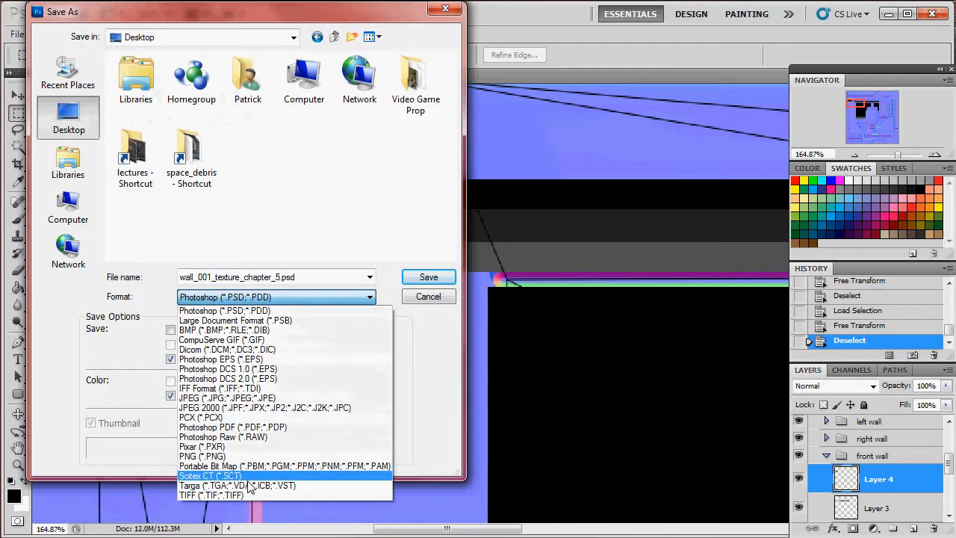
click(237, 485)
click(135, 153)
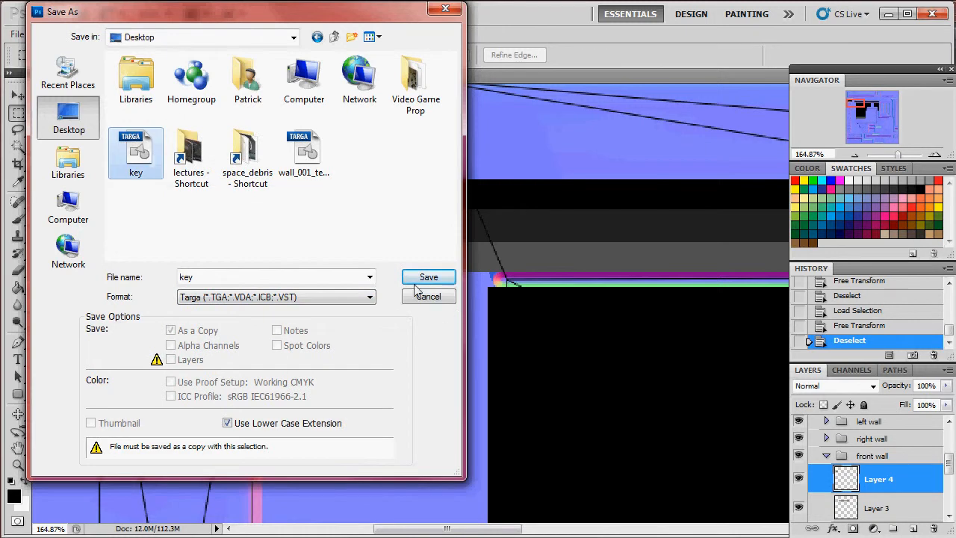
click(428, 278)
click(442, 222)
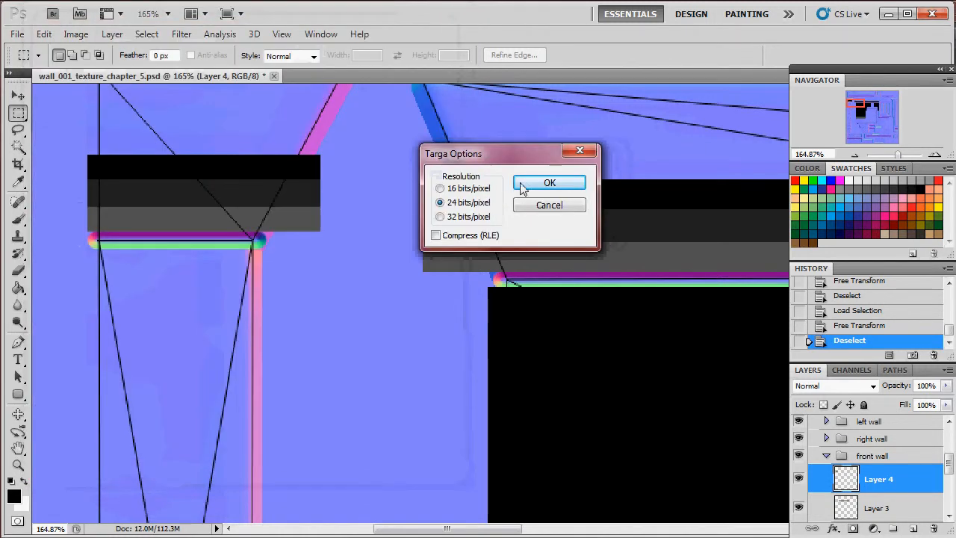
click(532, 183)
Switch to Marmoset Toolbag and examine the band alignment around the wall's upper corner and across the front wall
click(217, 536)
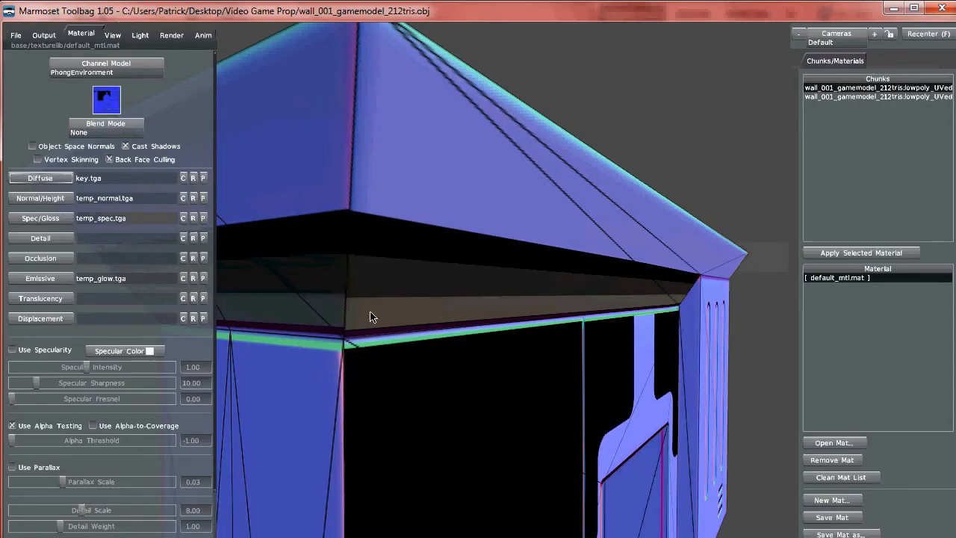
scroll(651, 326, down, 5)
drag(595, 271, 312, 275)
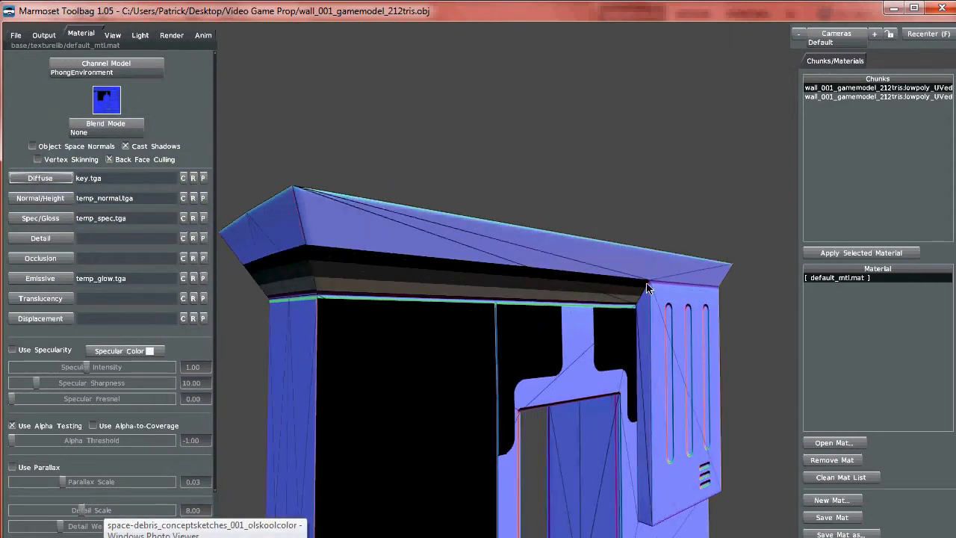
drag(416, 280, 444, 289)
drag(505, 299, 660, 257)
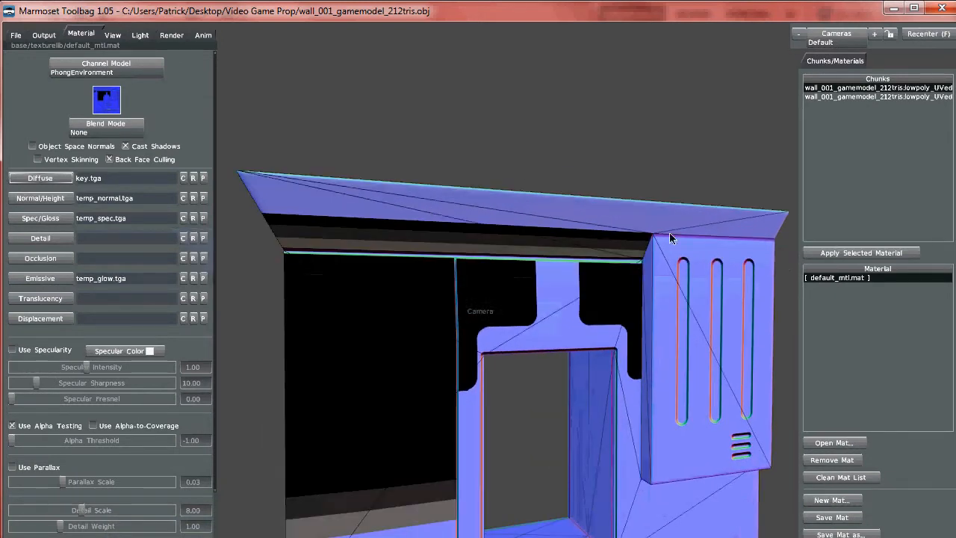
drag(448, 294, 525, 315)
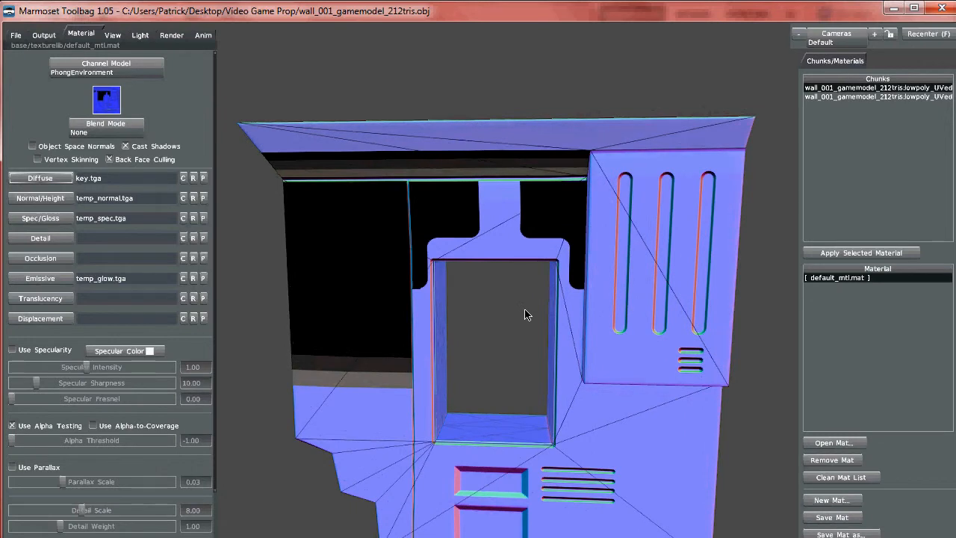
drag(558, 400, 546, 366)
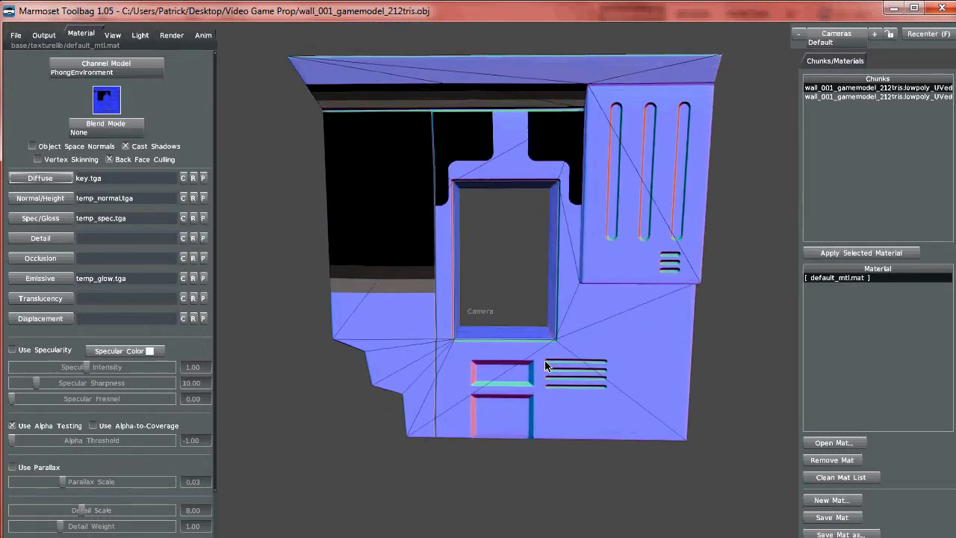
Return to Photoshop and merge Layer 4 and Layer 3 in the front wall group into one layer
click(894, 13)
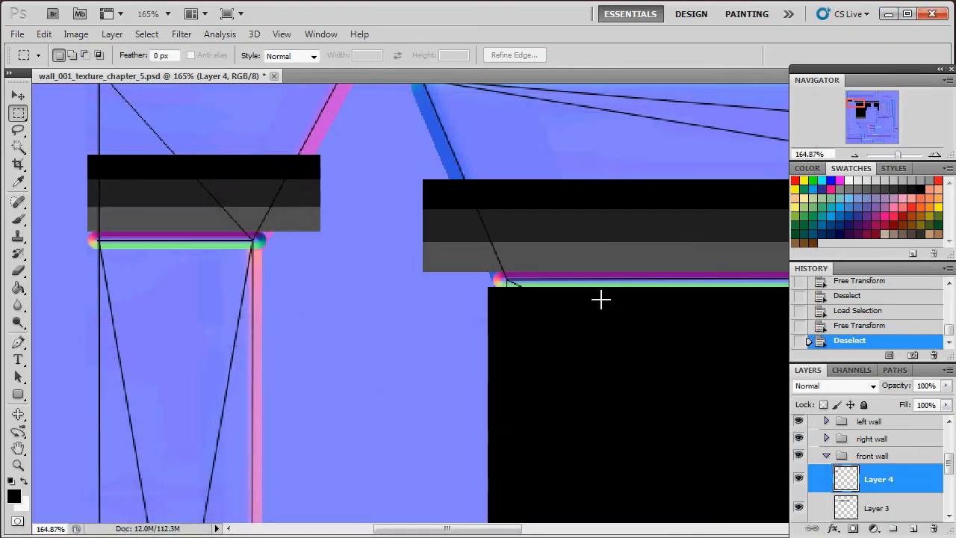
drag(897, 154, 888, 153)
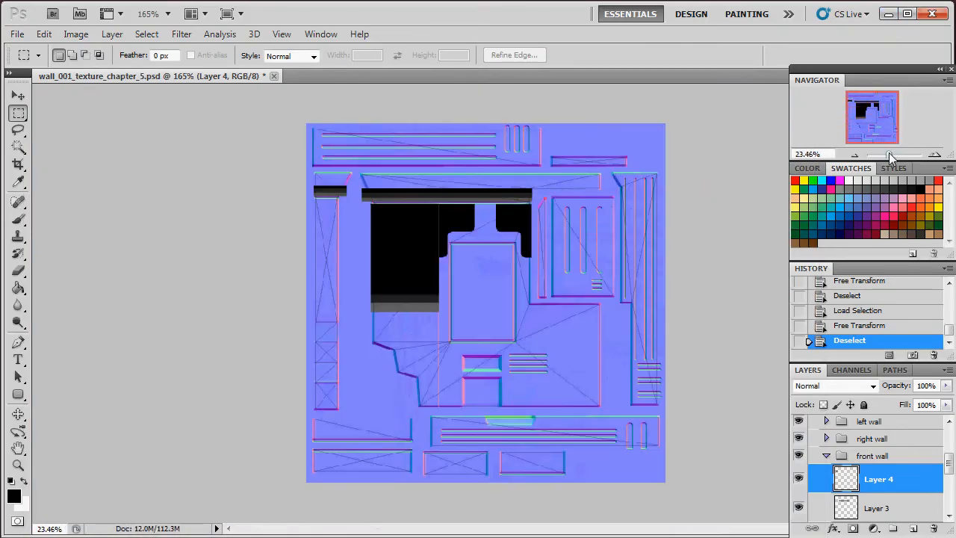
scroll(889, 498, down, 1)
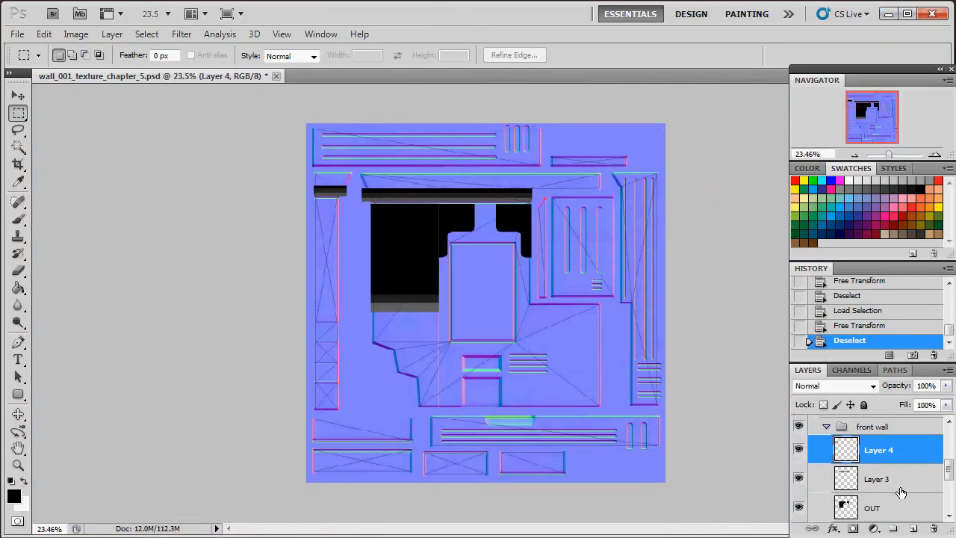
shift+click(901, 490)
key(ctrl+e)
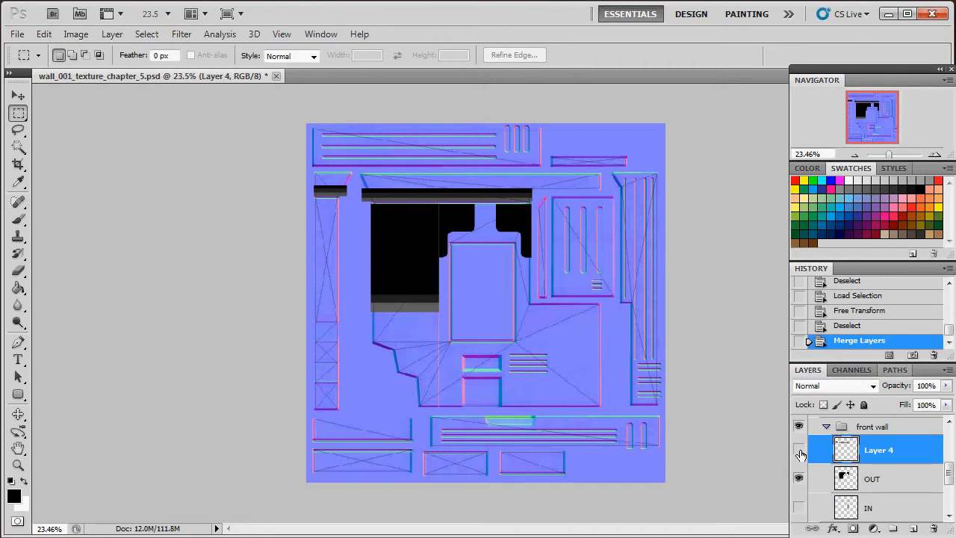
Show Layer 4 in the front wall group and merge it with the OUT layer
click(799, 451)
double_click(879, 452)
click(877, 487)
shift+click(878, 455)
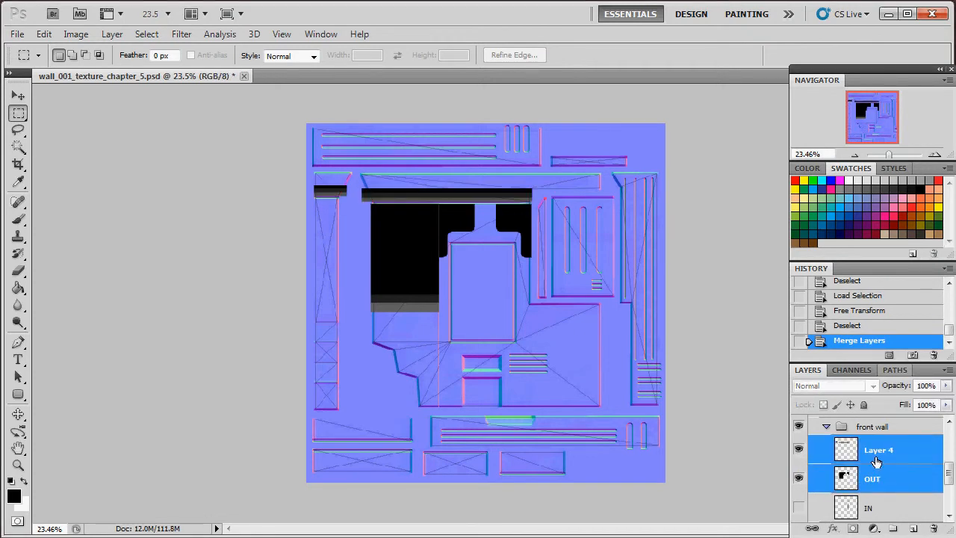
key(ctrl+e)
Rename the merged front wall layer as OUT
double_click(877, 452)
text(PUt)
key(Return)
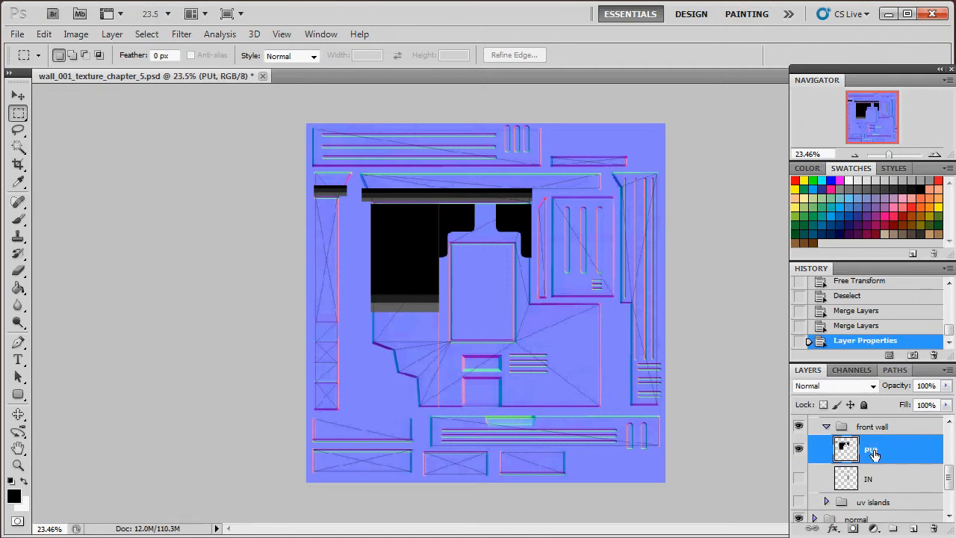
double_click(874, 452)
text(OUT)
key(Return)
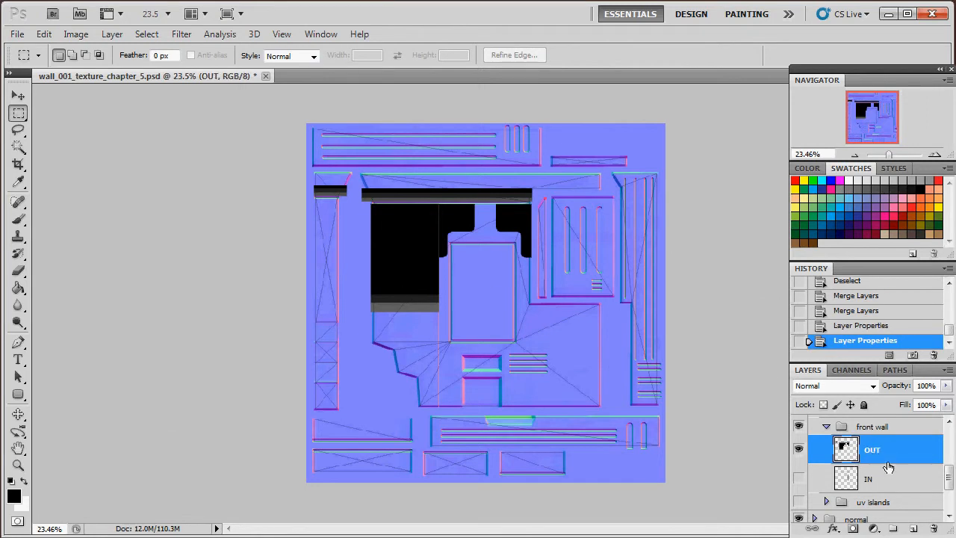
Duplicate the OUT layer into a new document
right_click(888, 457)
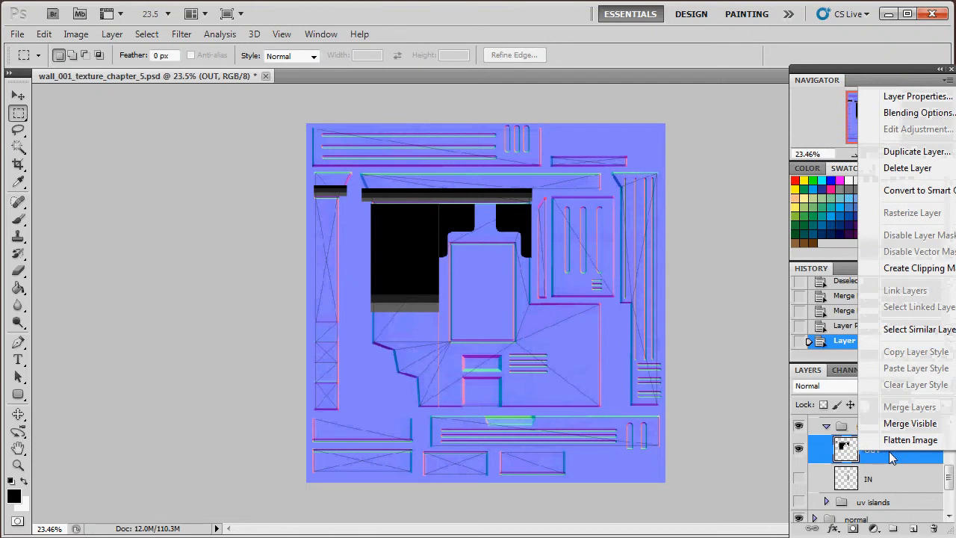
click(915, 152)
click(538, 214)
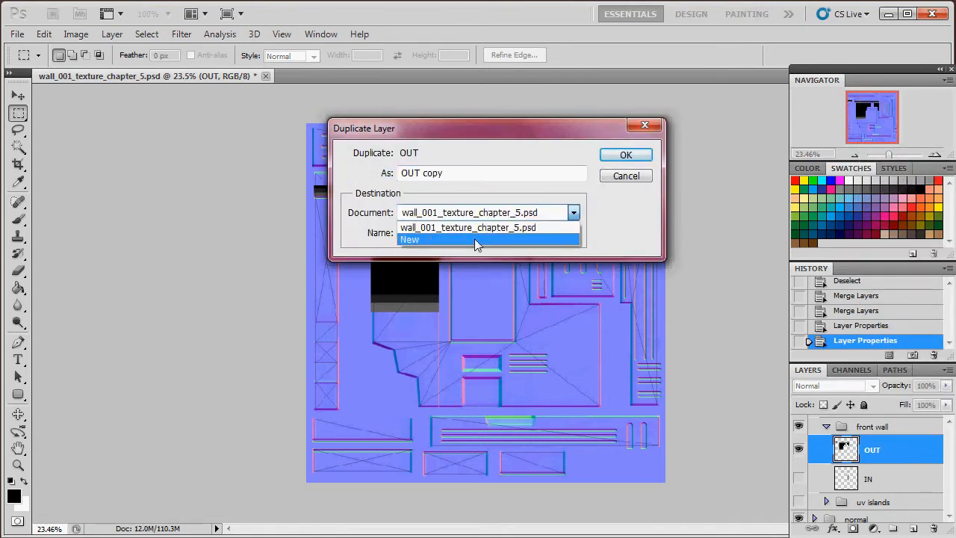
click(474, 238)
click(614, 155)
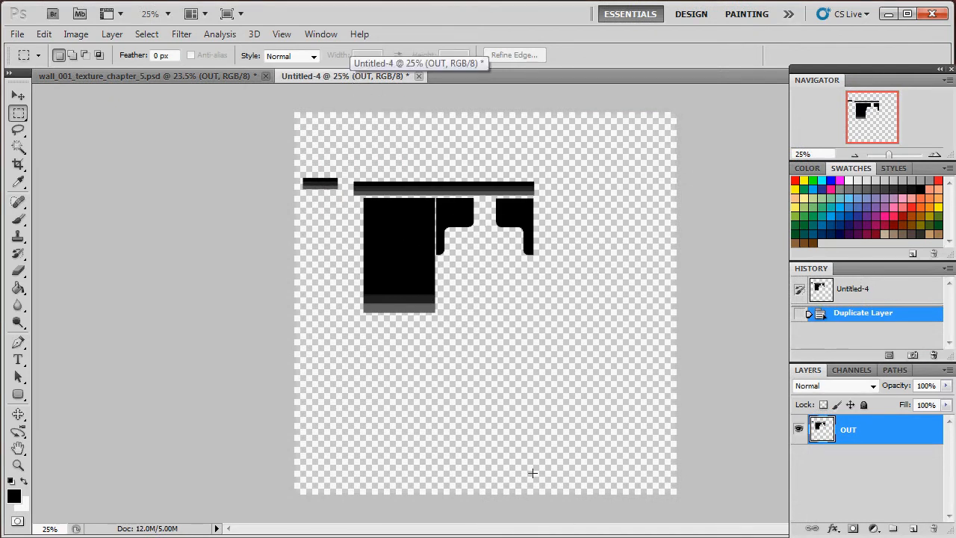
Duplicate the OUT layer within the new document as OUT copy and hide the copy
right_click(863, 429)
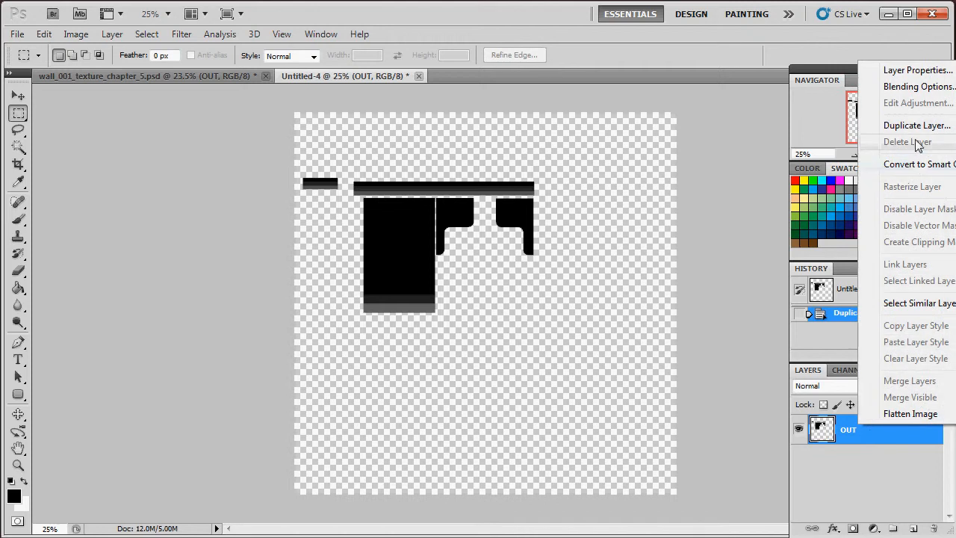
click(866, 124)
click(625, 154)
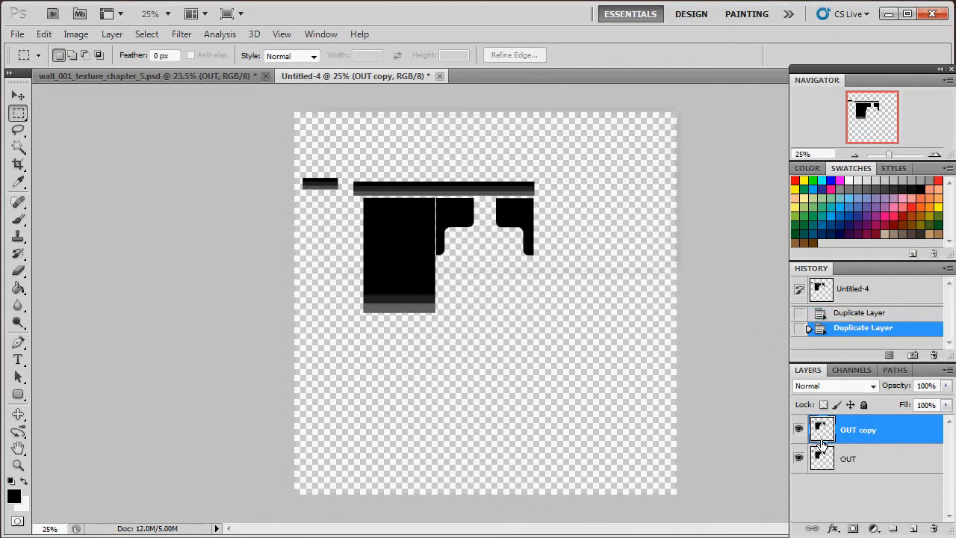
click(798, 430)
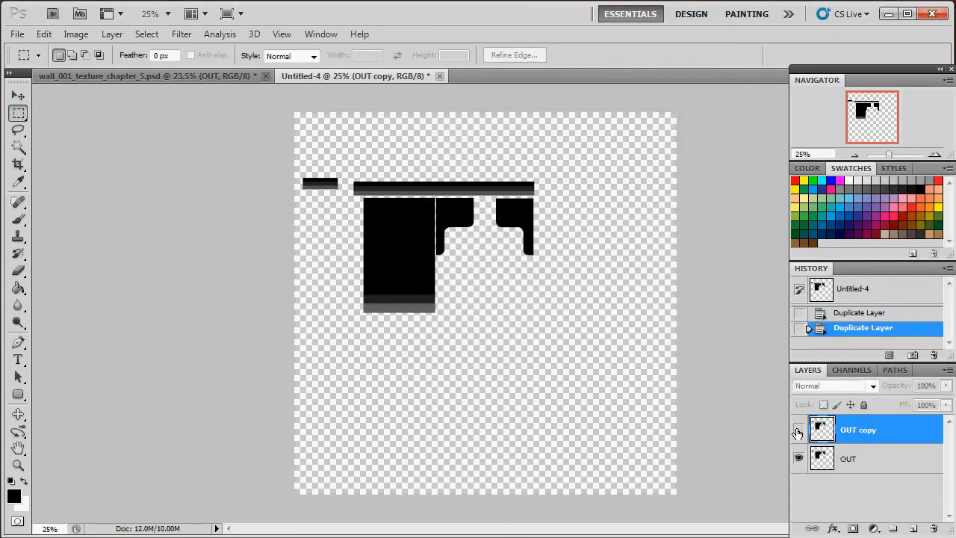
Add a new layer beneath OUT, fill it with white and merge it with the OUT layer
click(914, 529)
drag(872, 433, 866, 515)
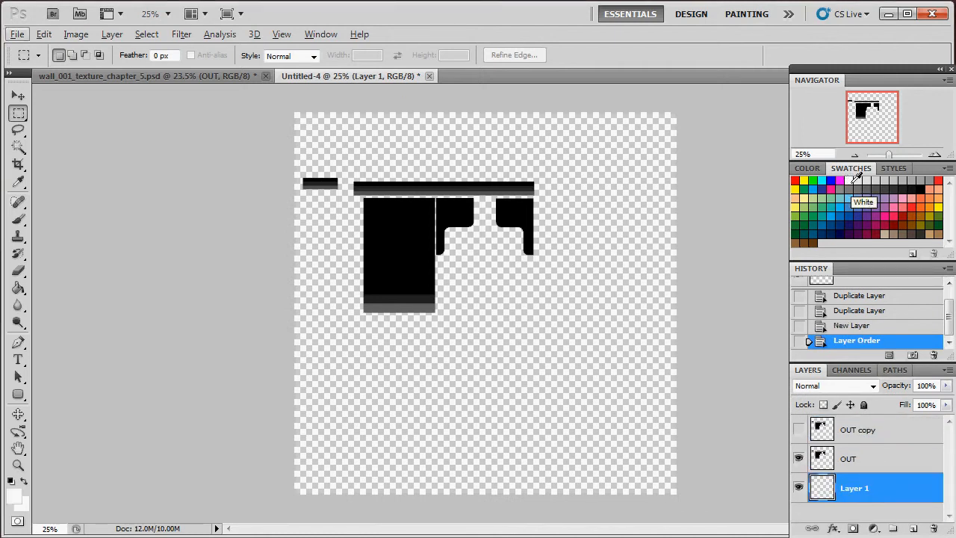
key(alt+BackSpace)
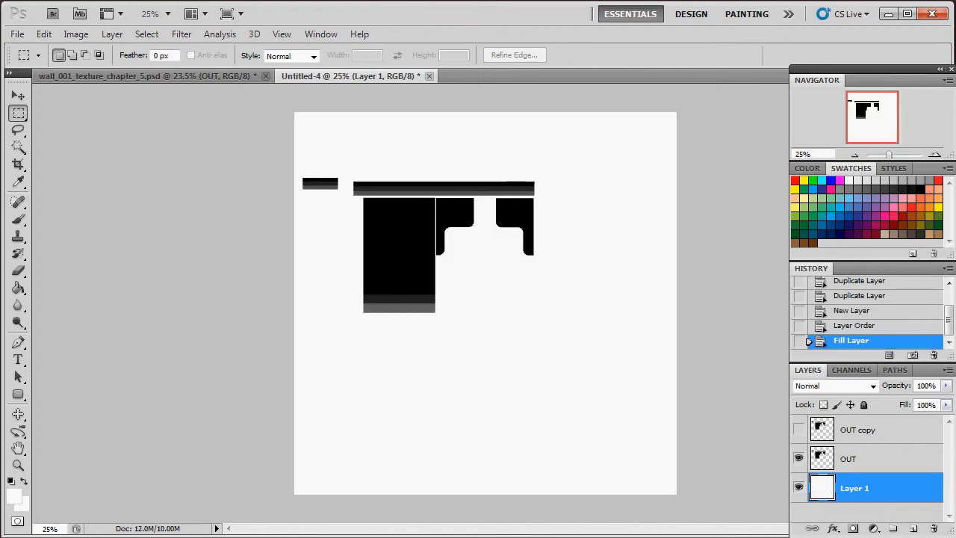
shift+click(868, 466)
key(ctrl+e)
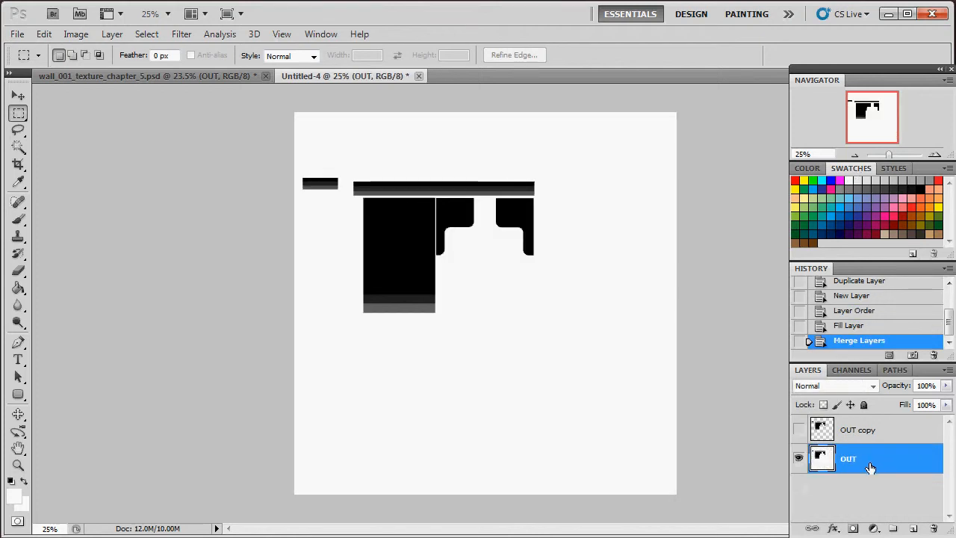
Bring up nDo2 and convert the white-backed OUT layer into a normal map
click(77, 536)
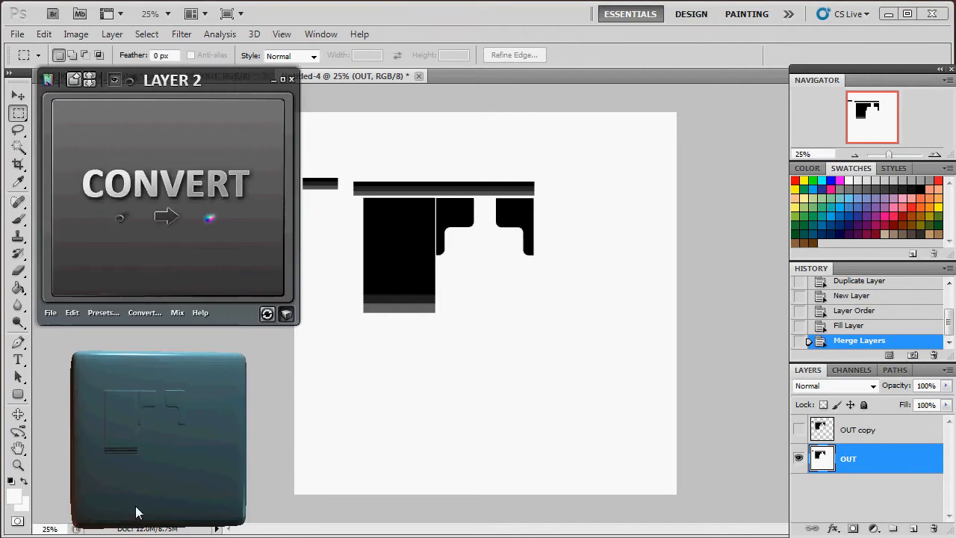
click(177, 208)
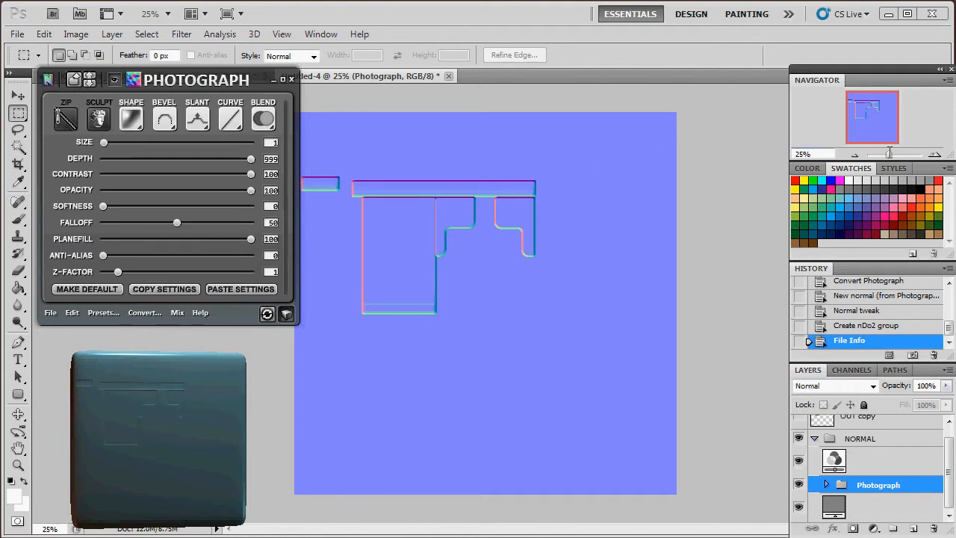
Set the Photograph normal's slant to Down, its bevel to Outer and its size to 6
drag(887, 157, 897, 159)
drag(877, 117, 874, 108)
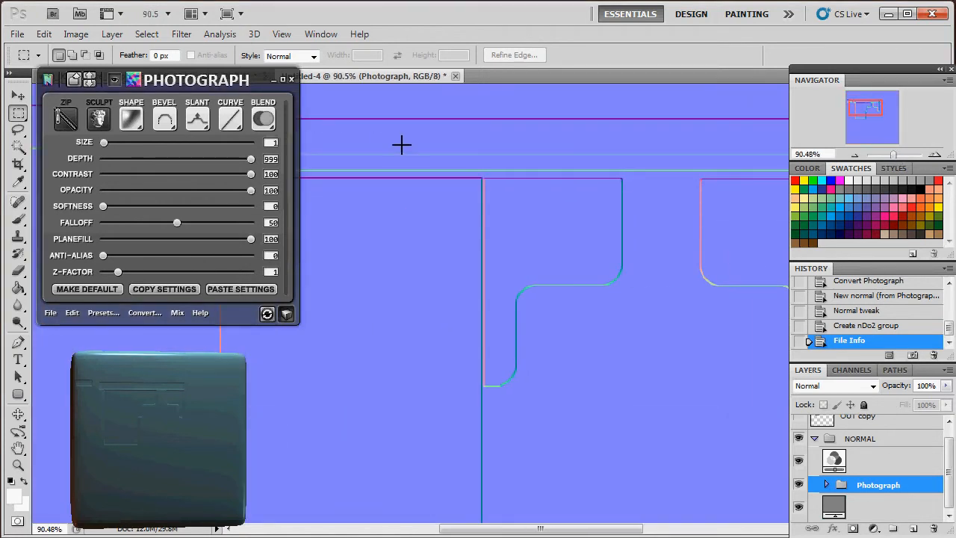
click(200, 127)
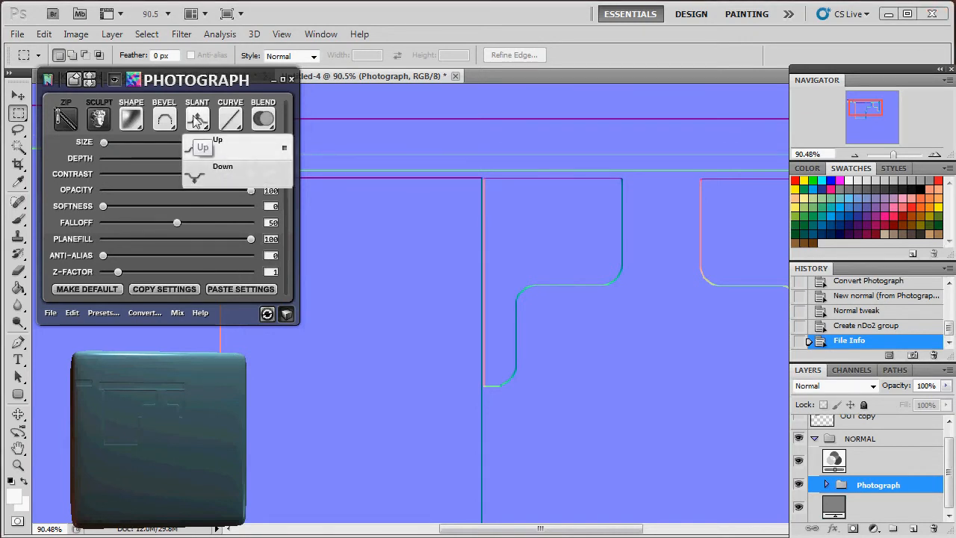
click(229, 177)
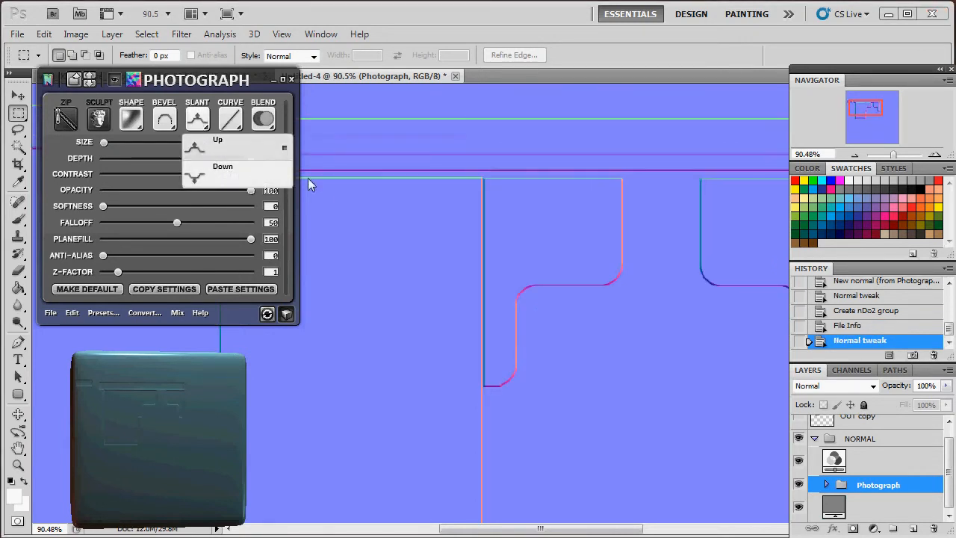
click(168, 123)
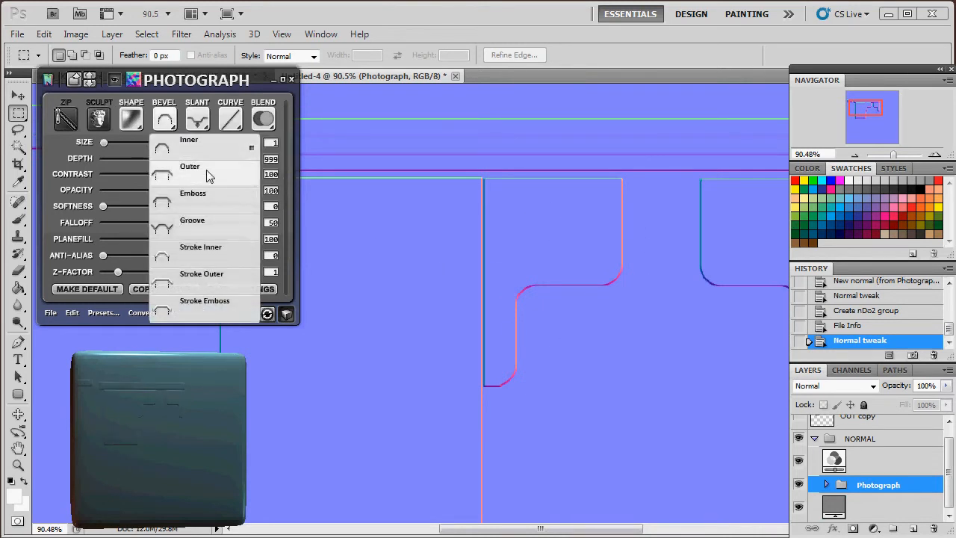
click(209, 177)
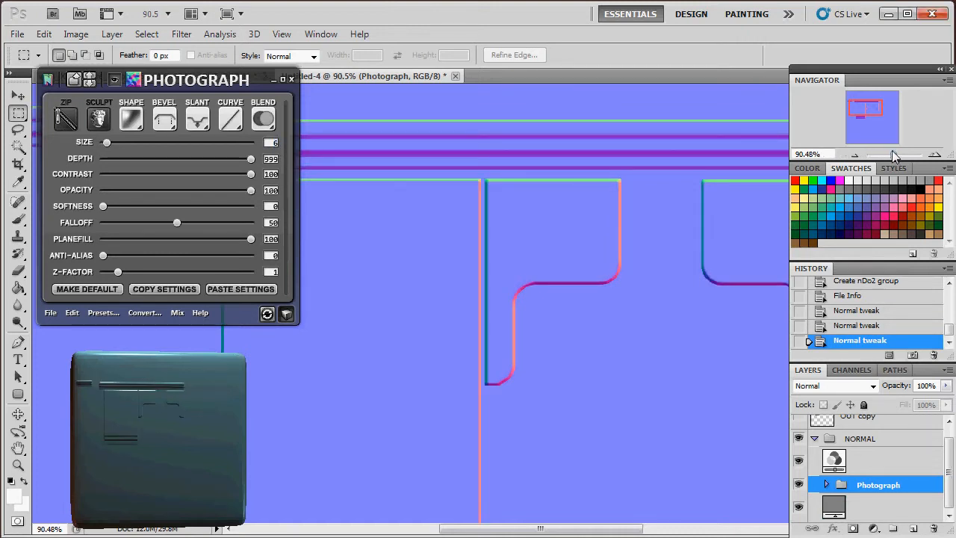
Collapse the NORMAL group and merge it into a single layer
drag(893, 152, 890, 152)
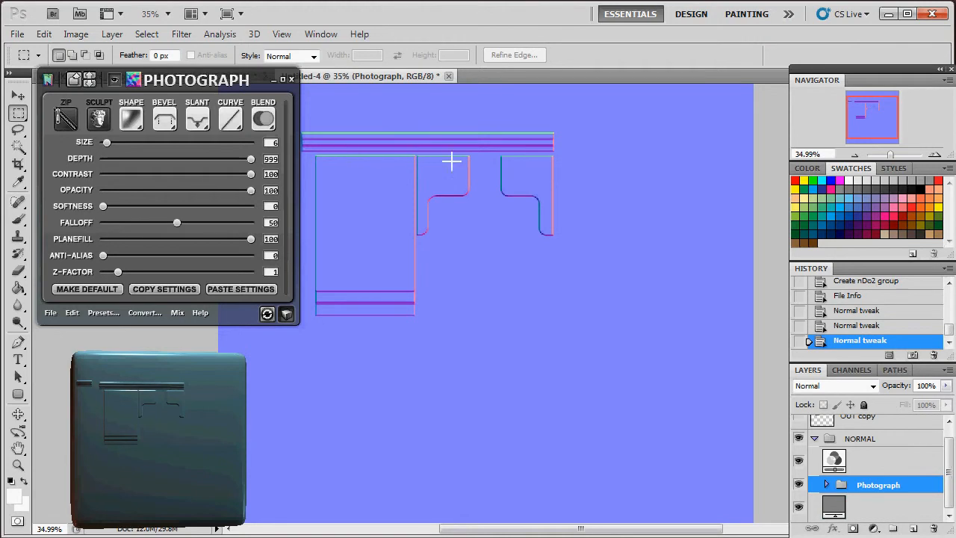
drag(874, 107, 863, 108)
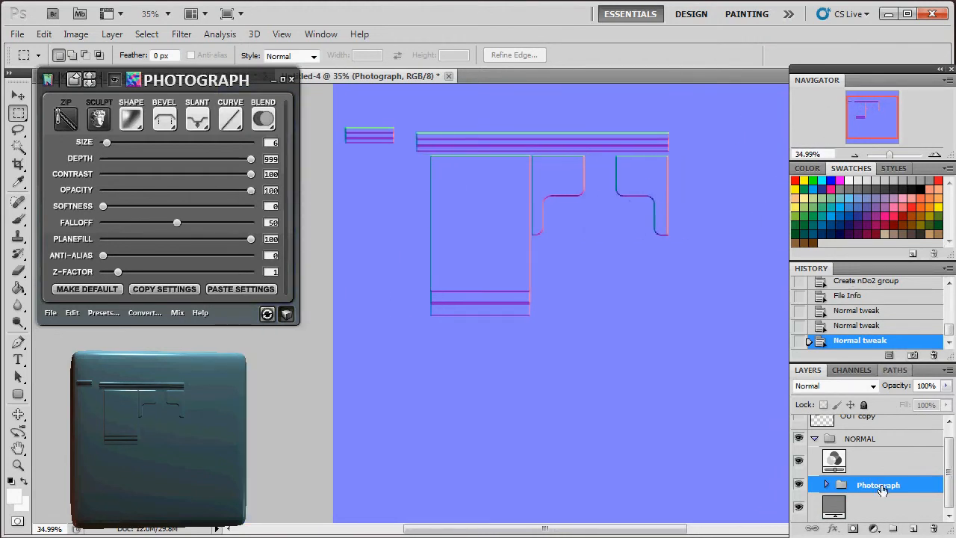
click(814, 439)
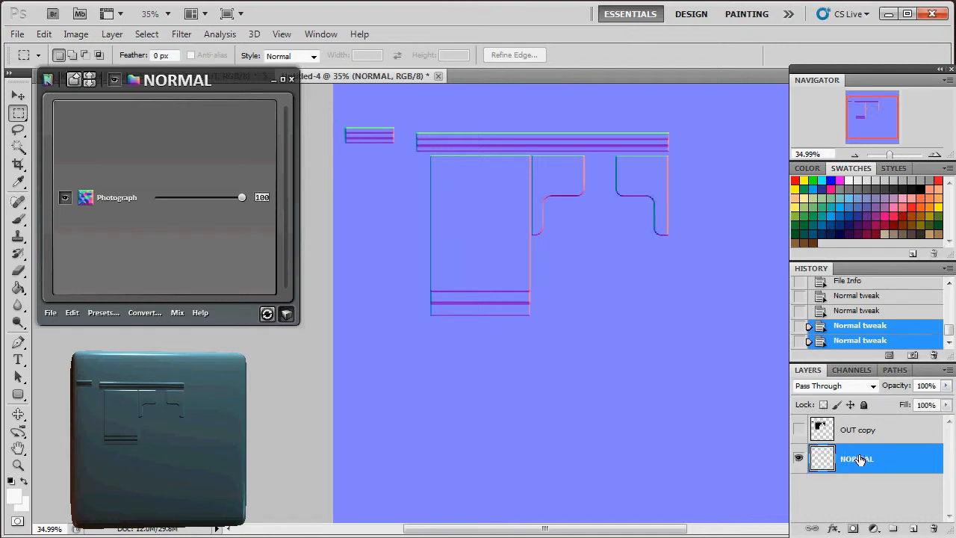
ctrl+click(822, 430)
drag(889, 156, 894, 154)
drag(884, 121, 880, 109)
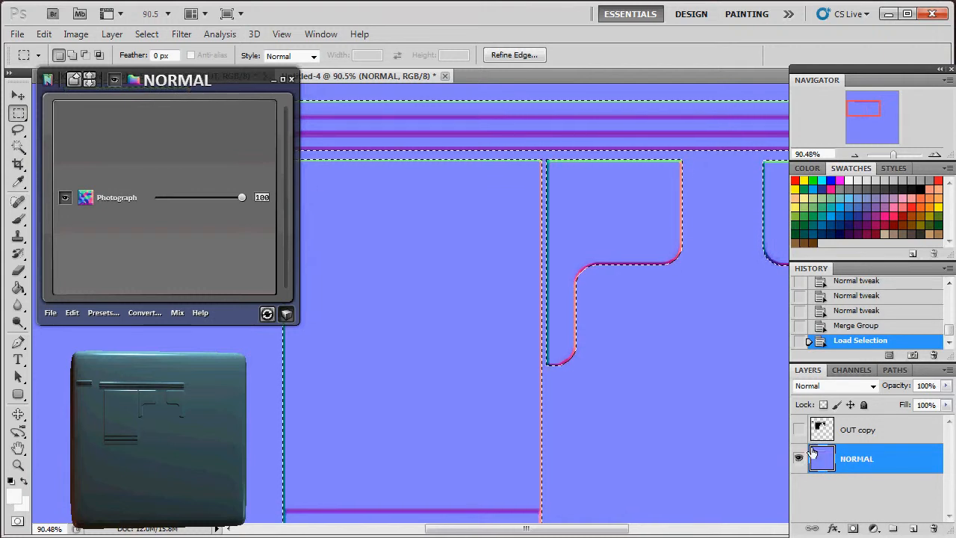
key(ctrl+d)
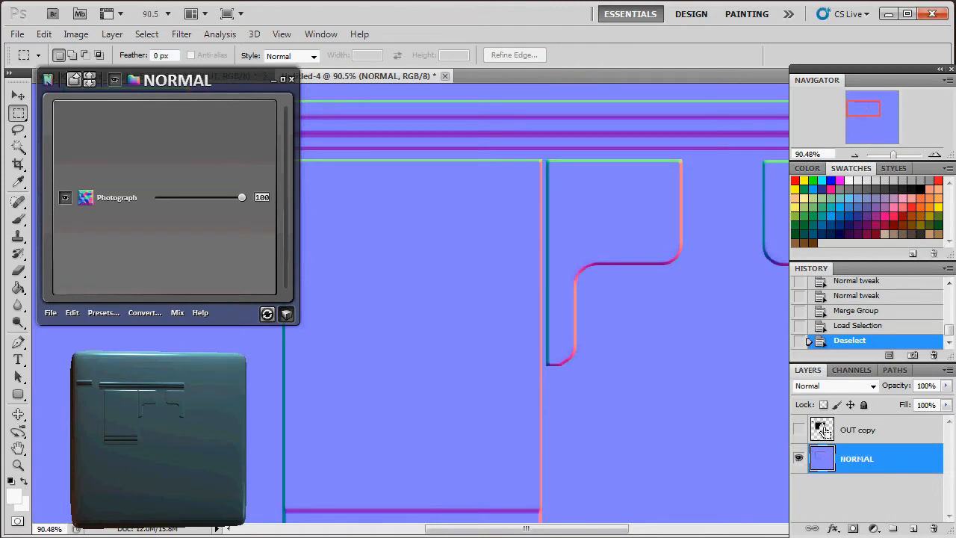
Load OUT copy's shapes as a selection, invert it, clear the surrounding area from the NORMAL layer and deselect
ctrl+click(826, 432)
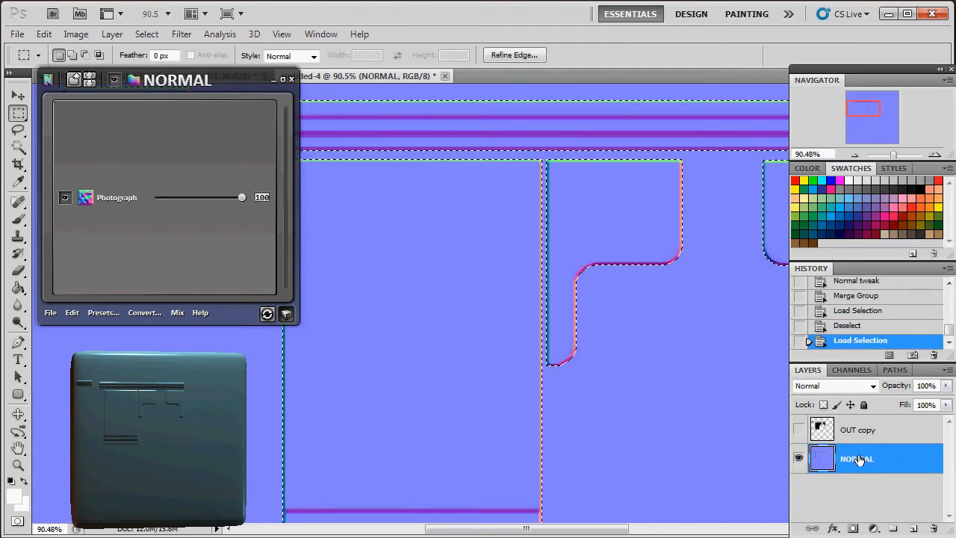
key(Delete)
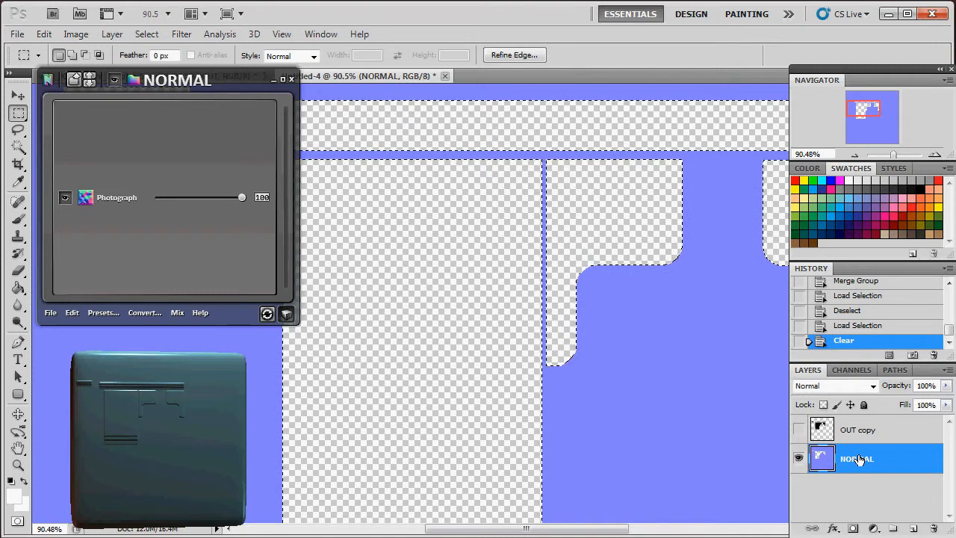
key(ctrl+z)
click(146, 34)
click(176, 91)
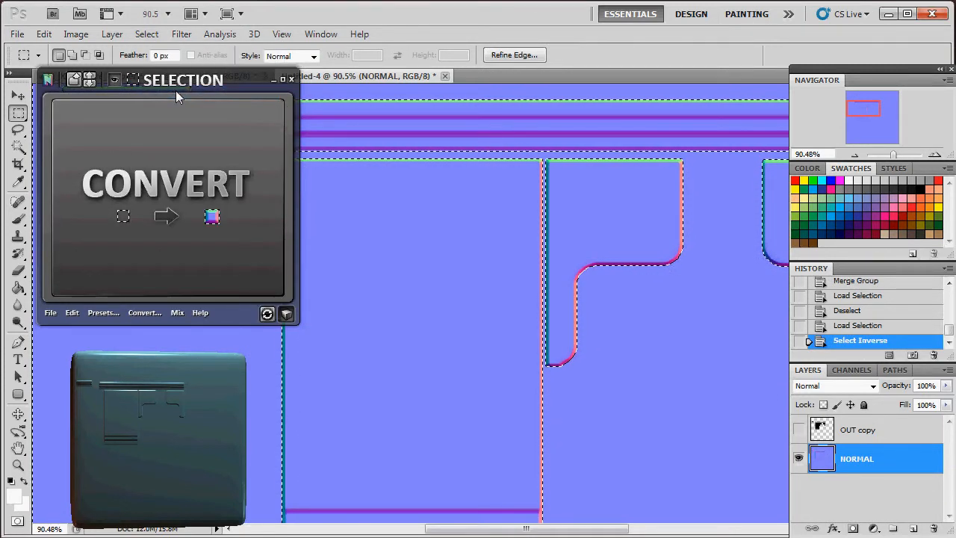
key(Delete)
key(ctrl+d)
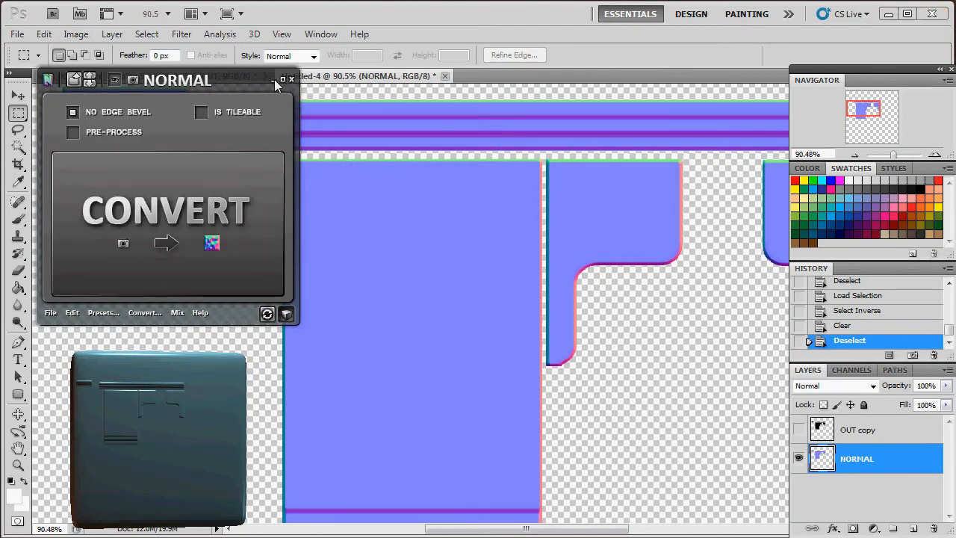
Return to wall_001_texture_chapter_5.psd, collapse the front wall and masks groups, expand the normal group and select the base IN layer
click(221, 77)
scroll(837, 426, down, 2)
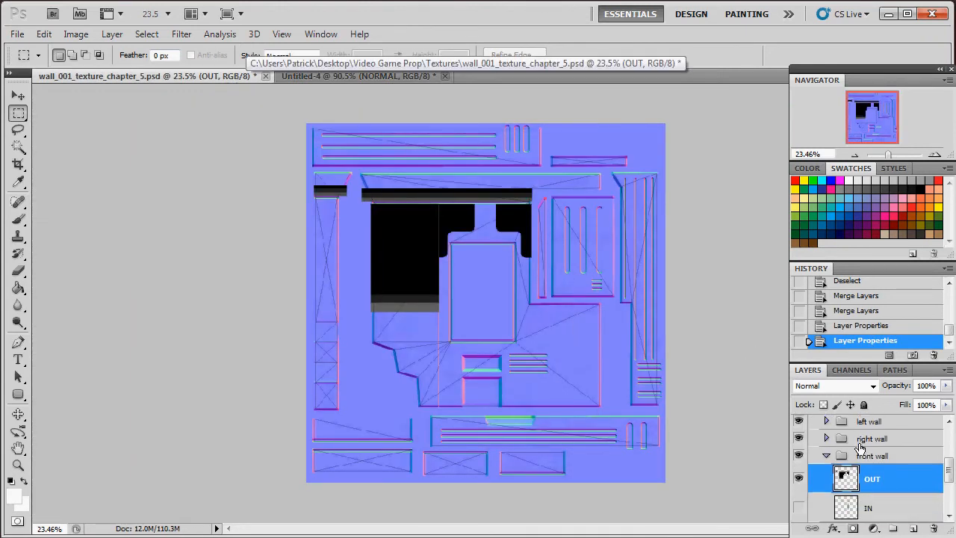
click(826, 456)
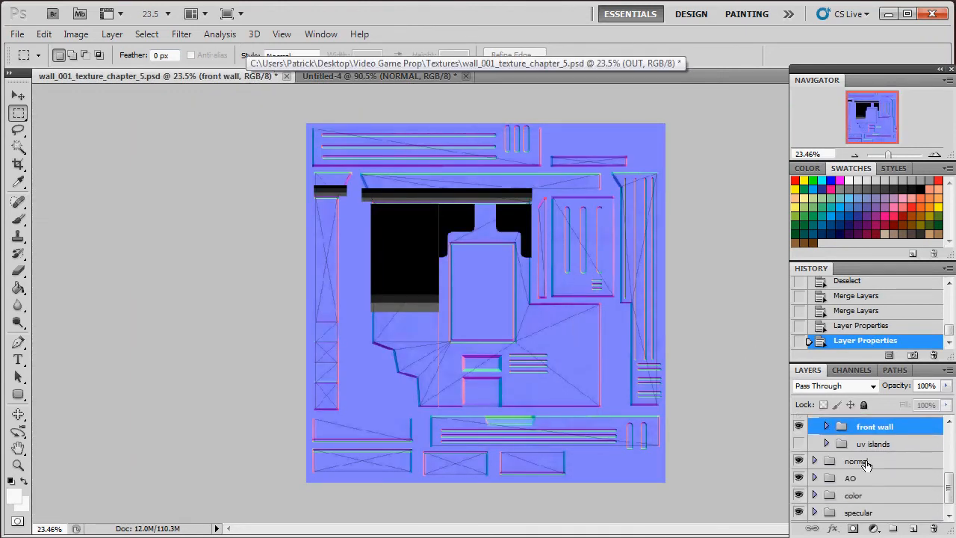
click(819, 463)
click(857, 461)
scroll(859, 463, up, 4)
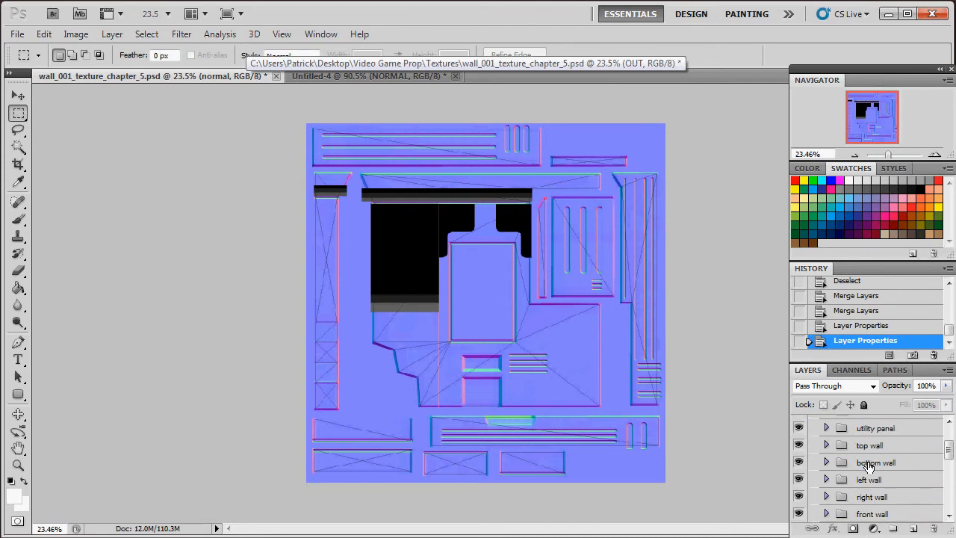
click(814, 452)
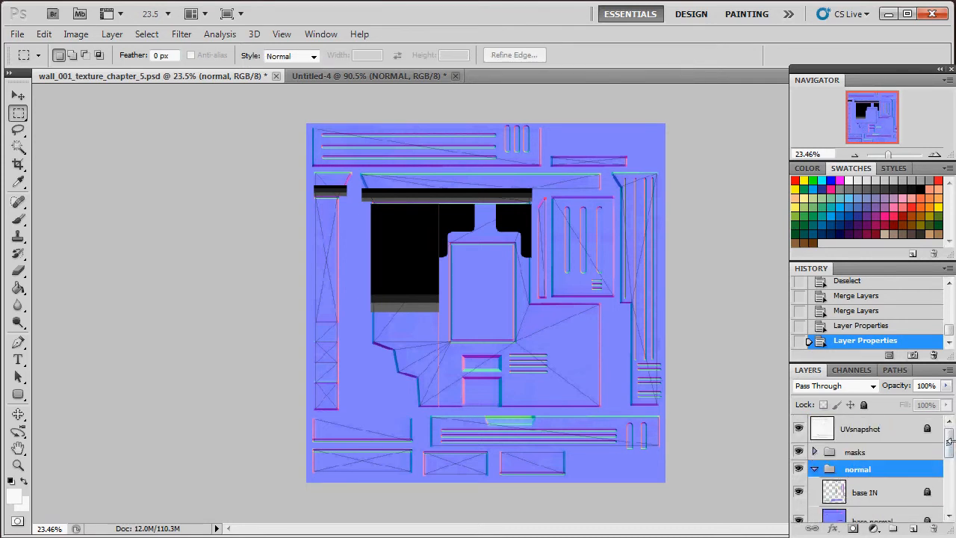
click(878, 496)
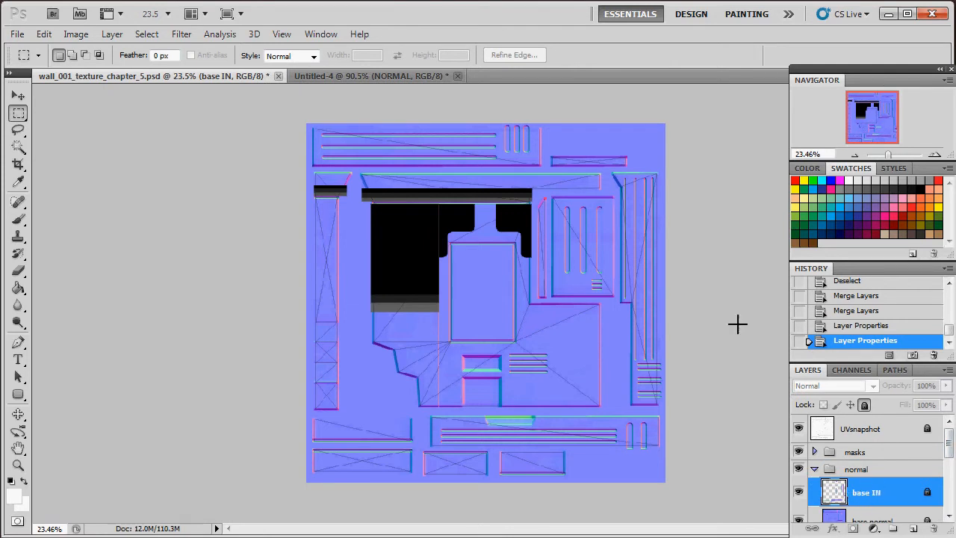
Return to the Untitled-4 document and rename its NORMAL layer as base OUT
click(404, 76)
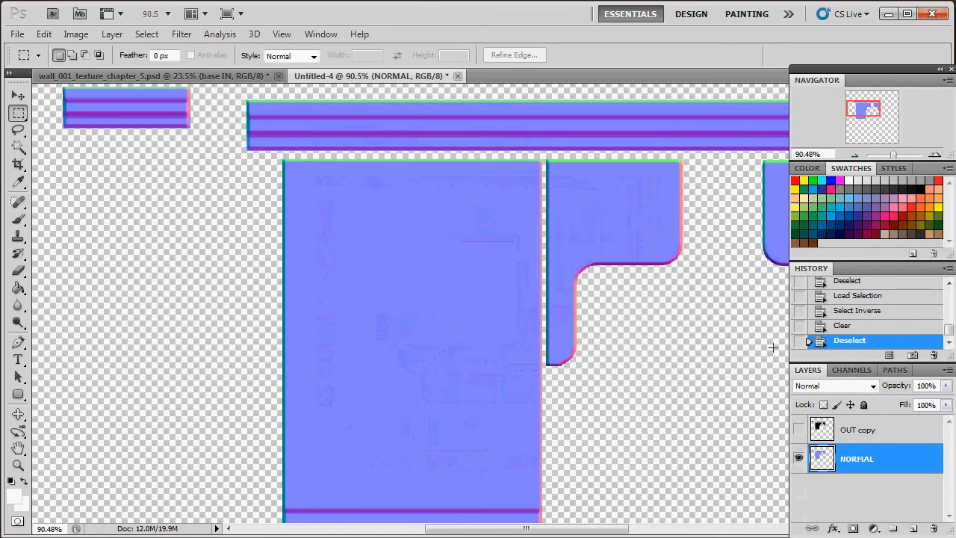
double_click(853, 460)
text(bas)
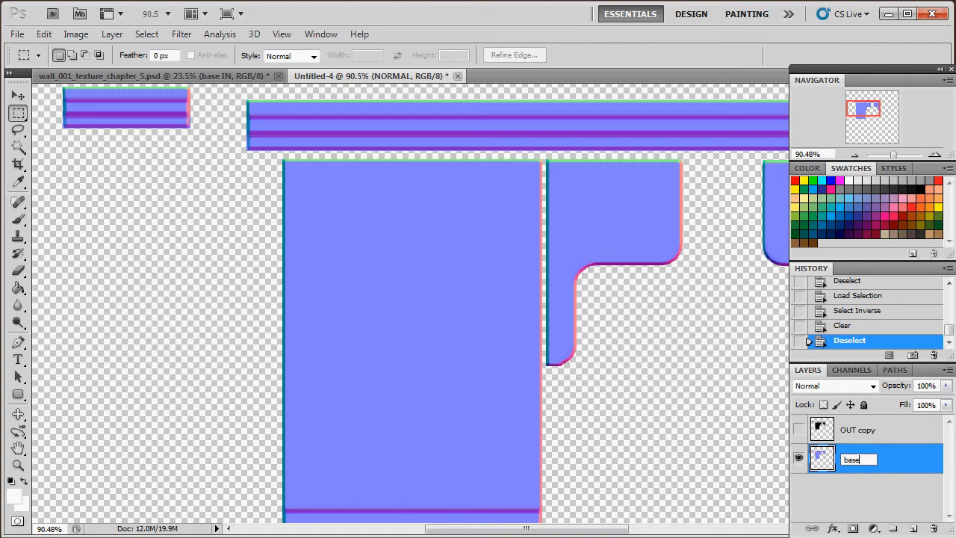
text(e OUT)
key(Return)
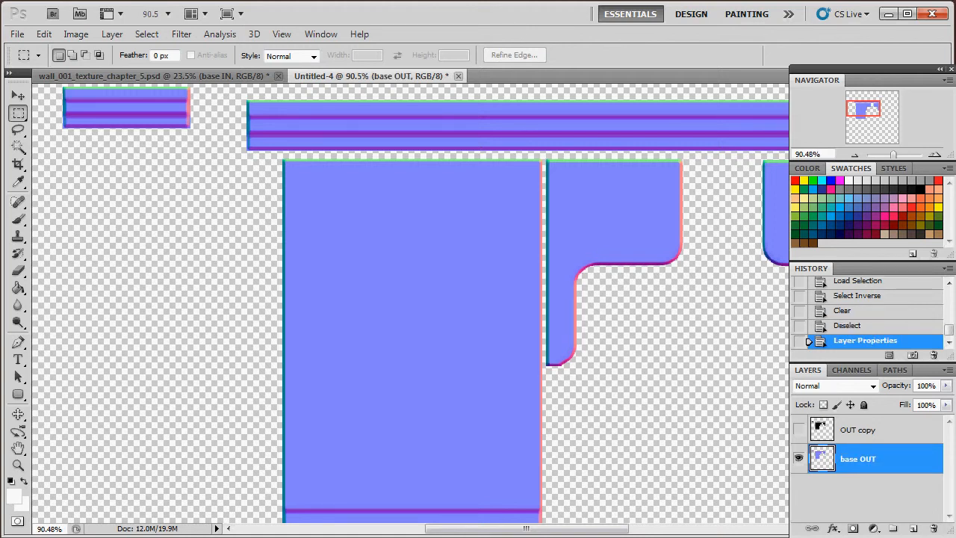
Duplicate the base OUT layer into the wall_001_texture_chapter_5.psd document
right_click(911, 461)
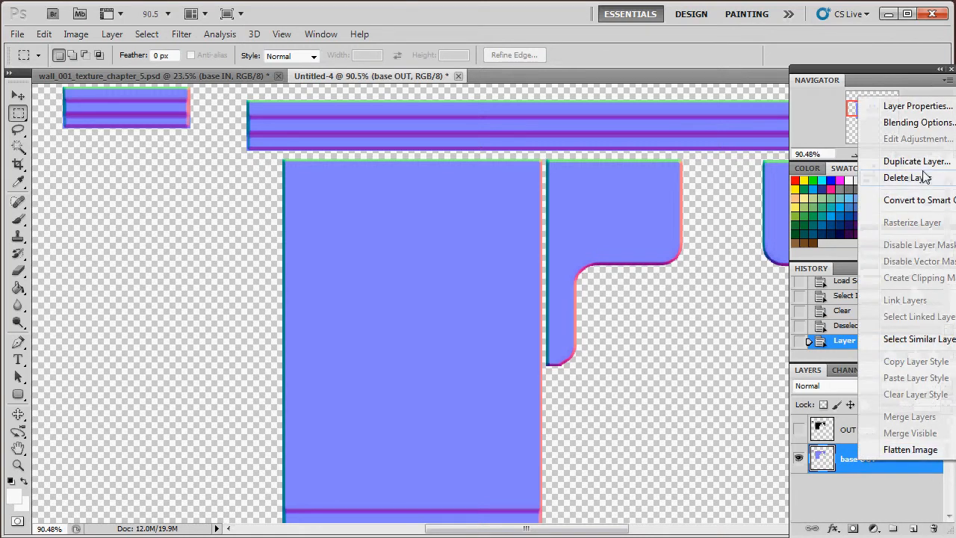
click(888, 154)
click(474, 216)
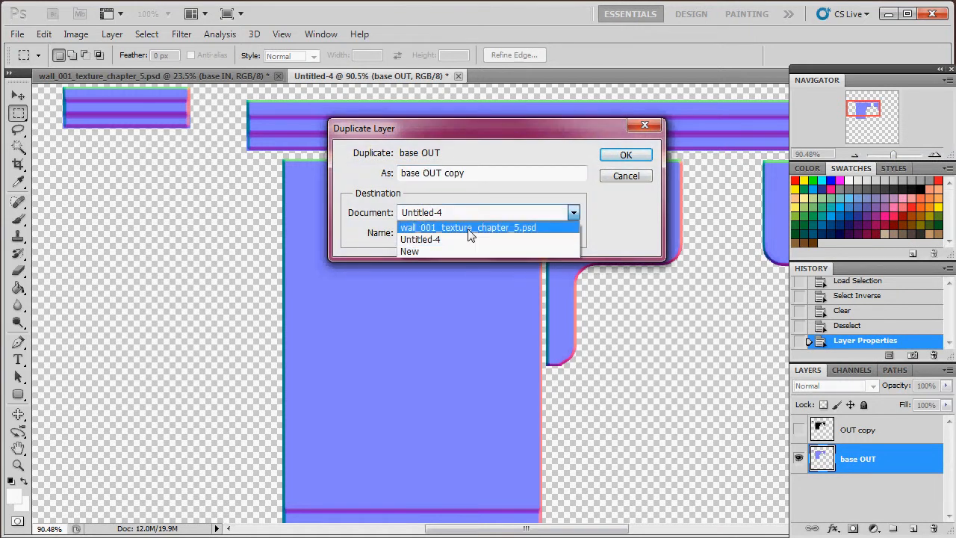
click(521, 223)
click(623, 155)
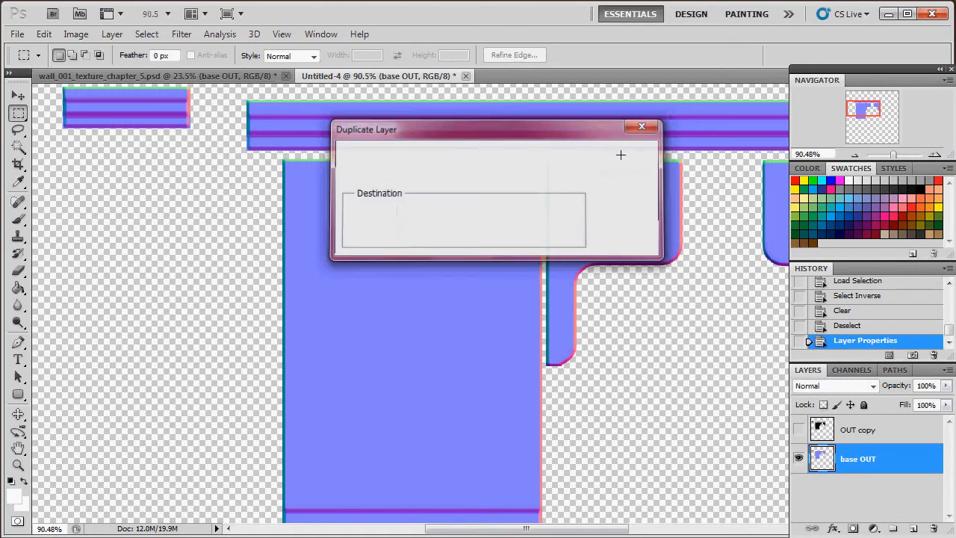
Go to wall_001_texture_chapter_5.psd and hide the masks group temporarily to inspect the combined normal map, including the base OUT shapes
click(266, 80)
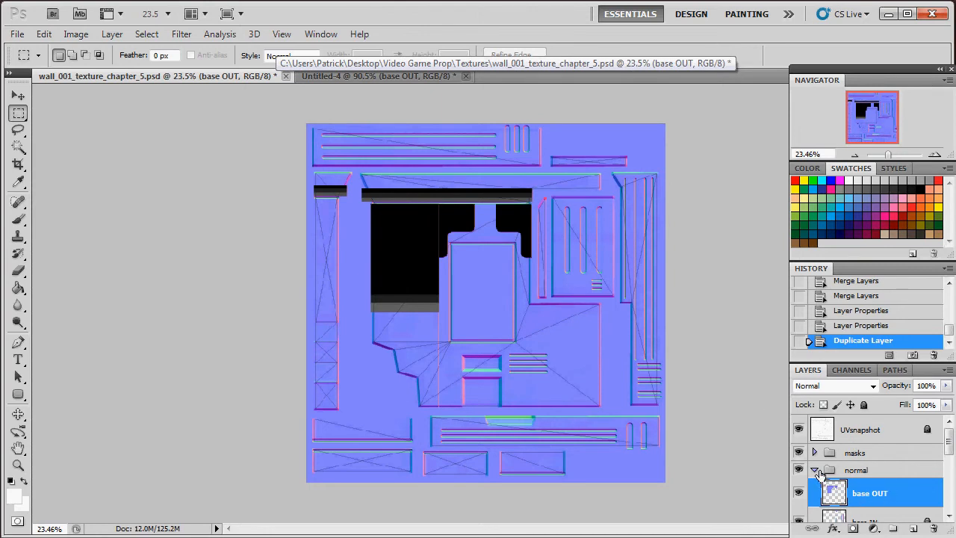
click(799, 453)
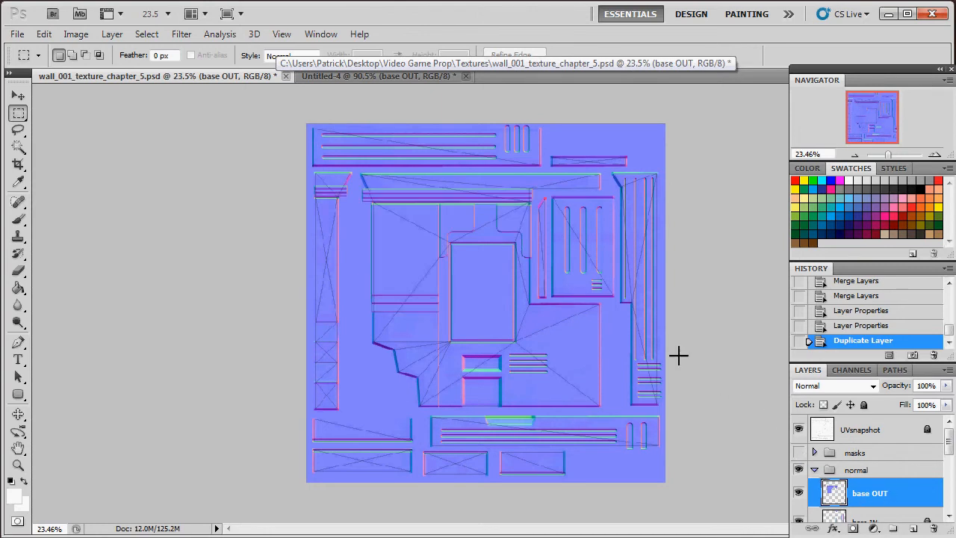
click(889, 155)
drag(890, 155, 889, 155)
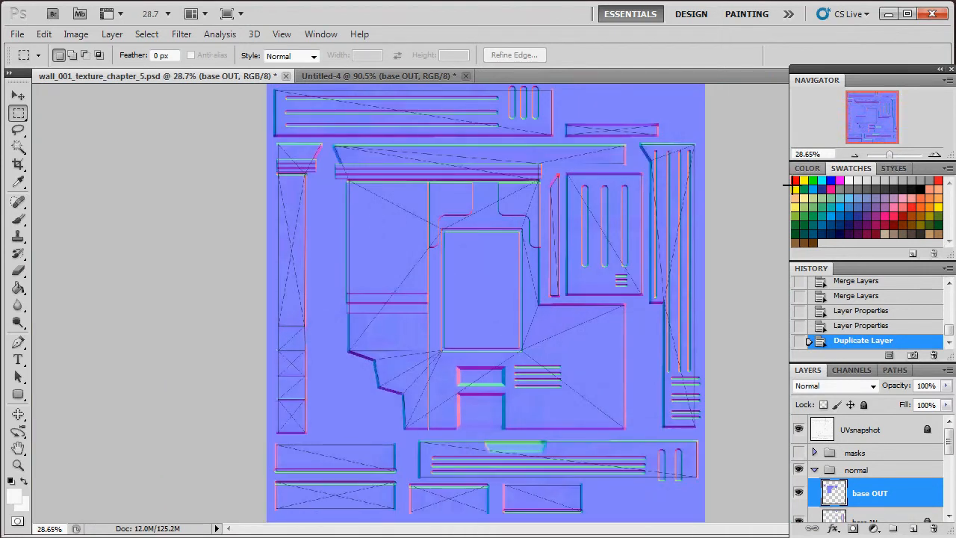
key(ctrl+z)
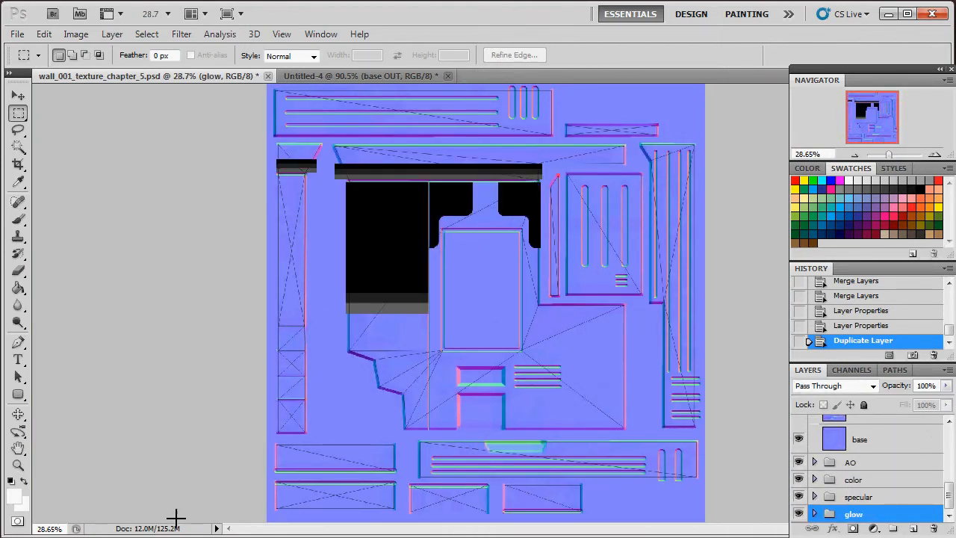
Switch to Marmoset Toolbag and load temp_diffuse.tga from the Video Game Prop folder as the material's Diffuse texture
click(246, 537)
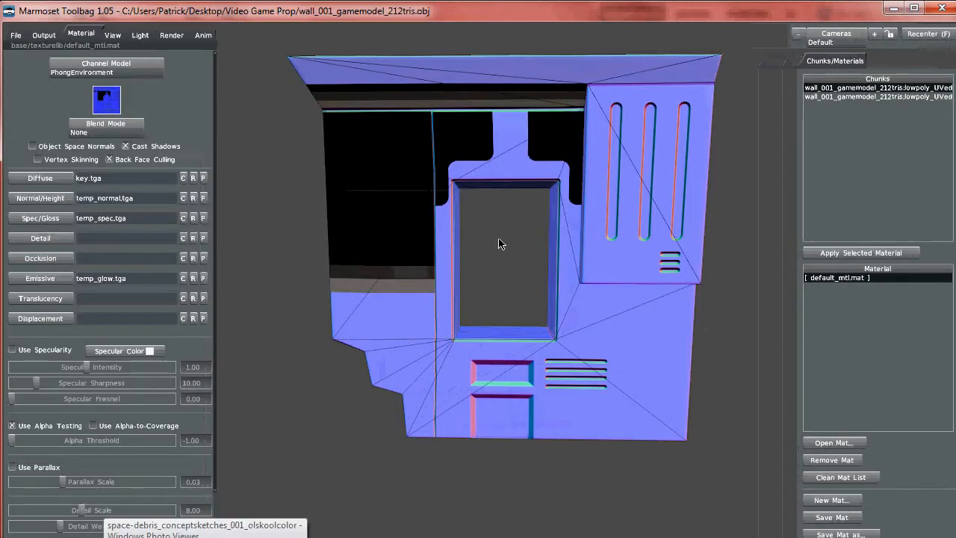
drag(577, 341, 551, 324)
click(38, 180)
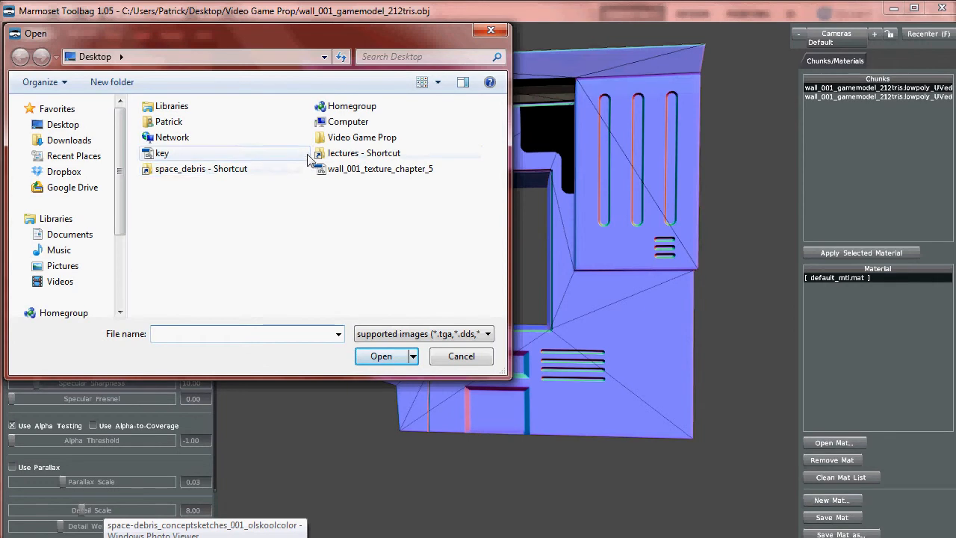
double_click(351, 137)
double_click(230, 142)
double_click(176, 131)
double_click(182, 130)
drag(484, 285, 463, 293)
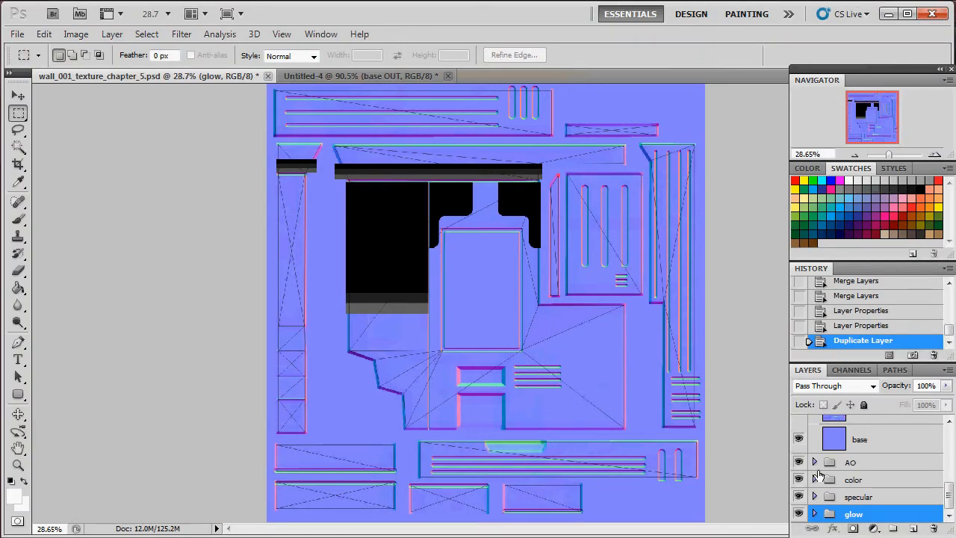
Switch back to Photoshop and look over the base OUT and base IN layers in the normal group
scroll(844, 486, up, 5)
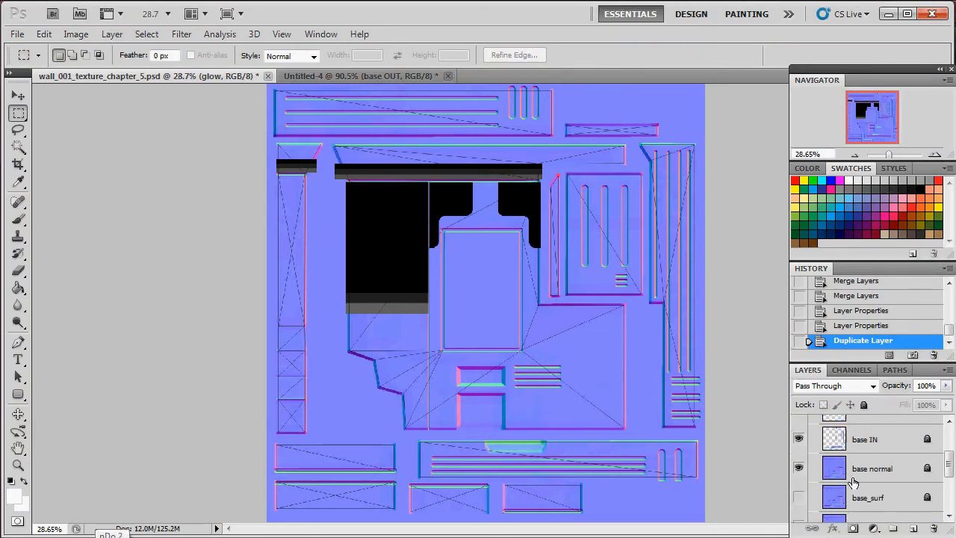
click(799, 441)
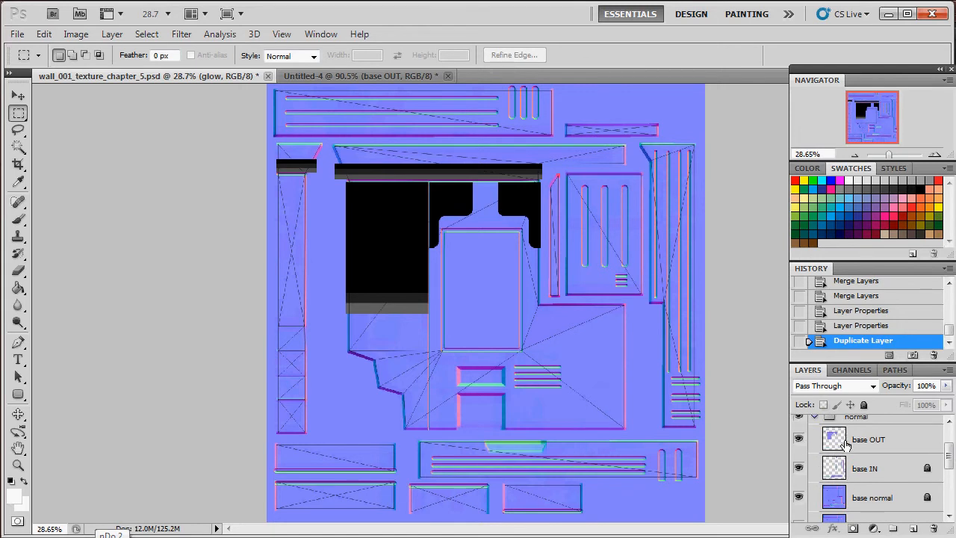
scroll(812, 449, up, 1)
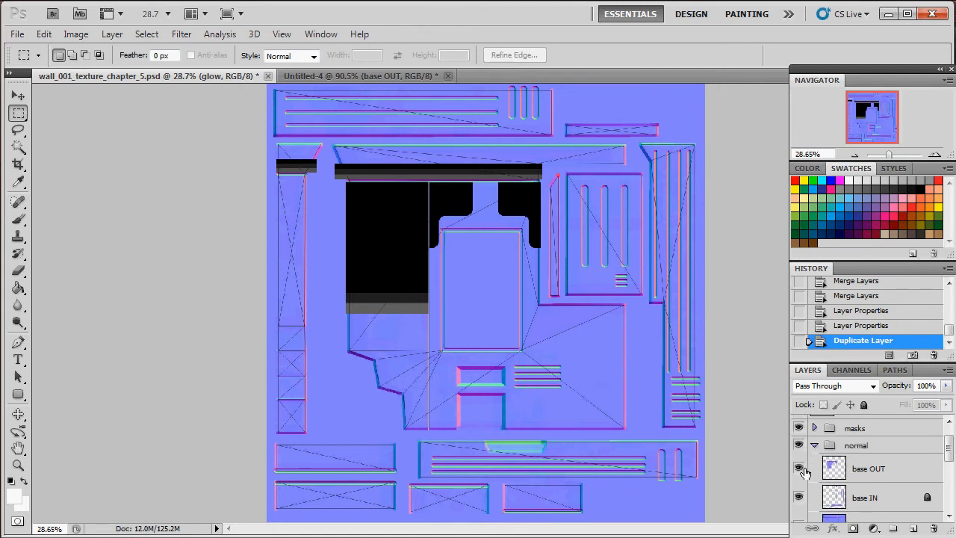
scroll(864, 483, down, 3)
Switch to Marmoset Toolbag and examine the wall model's panel edges from different angles and distances
click(214, 532)
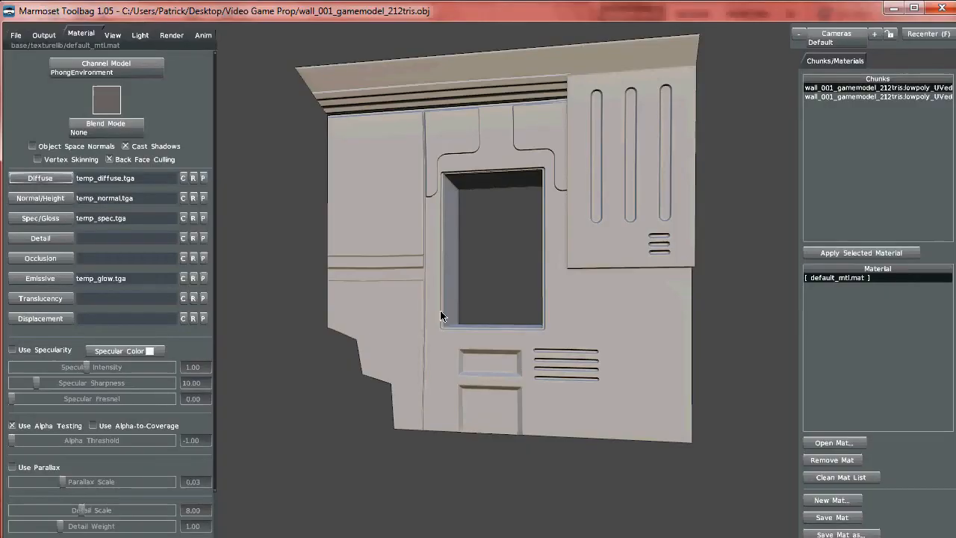
drag(495, 256, 605, 328)
scroll(637, 296, up, 3)
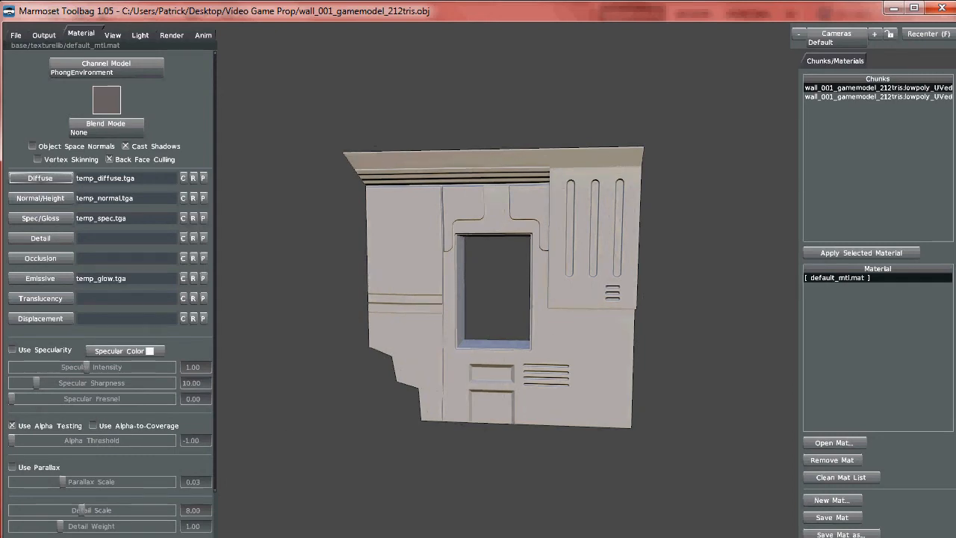
Switch back to Photoshop, collapse the normal group, hide the masks group and save wall_001_texture_chapter_5.psd
click(374, 536)
scroll(836, 462, up, 5)
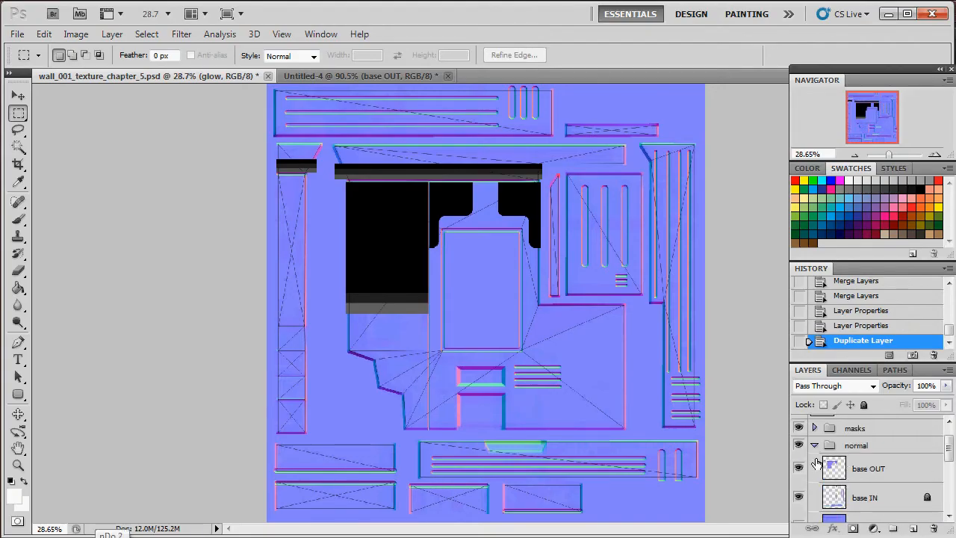
click(815, 446)
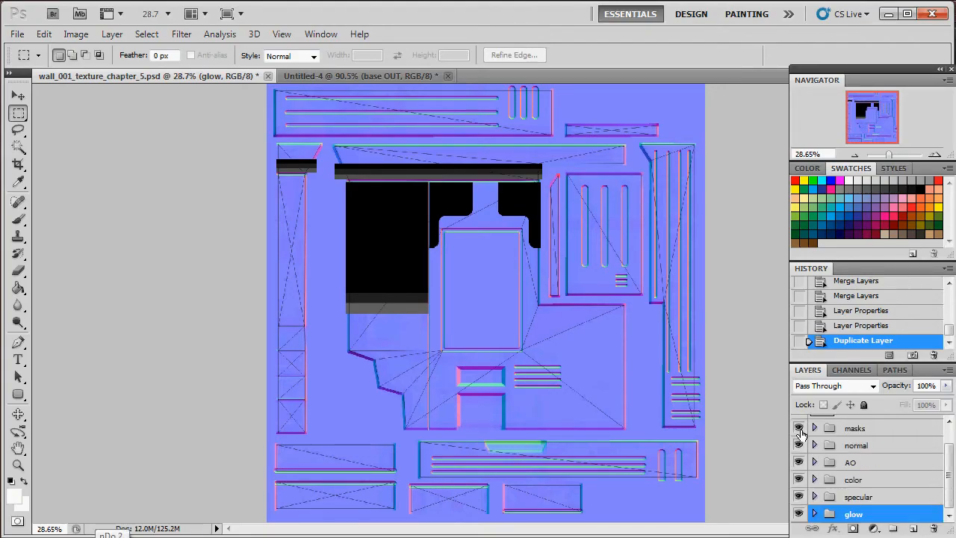
click(799, 428)
scroll(841, 465, up, 2)
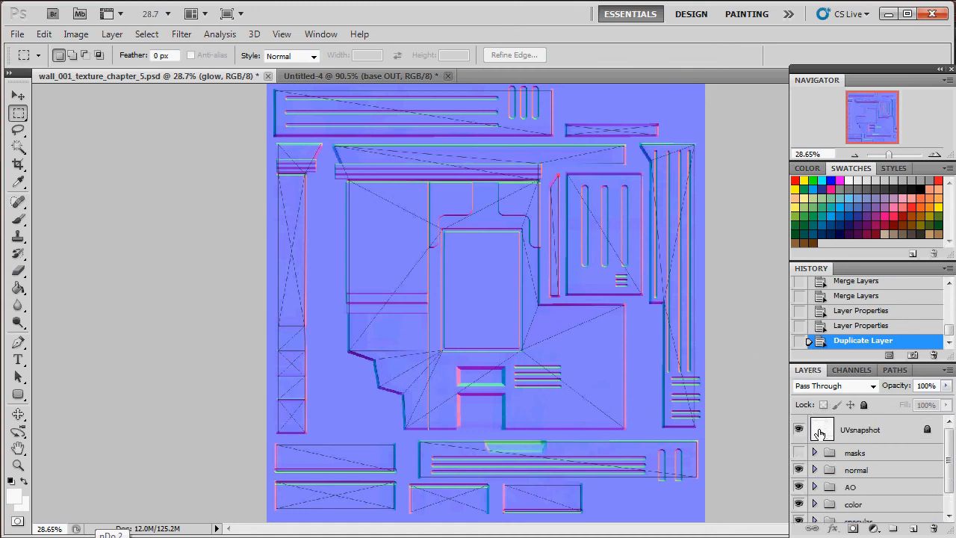
click(17, 34)
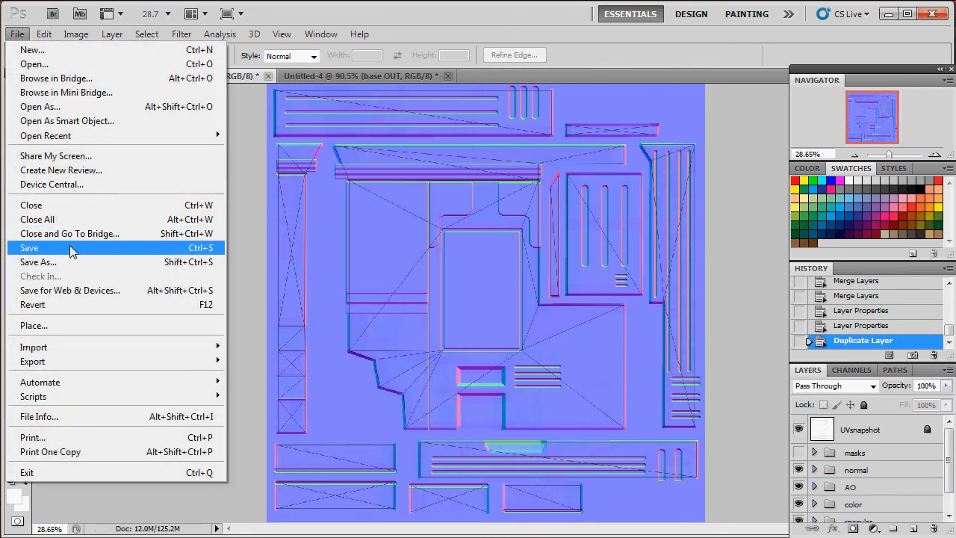
click(71, 247)
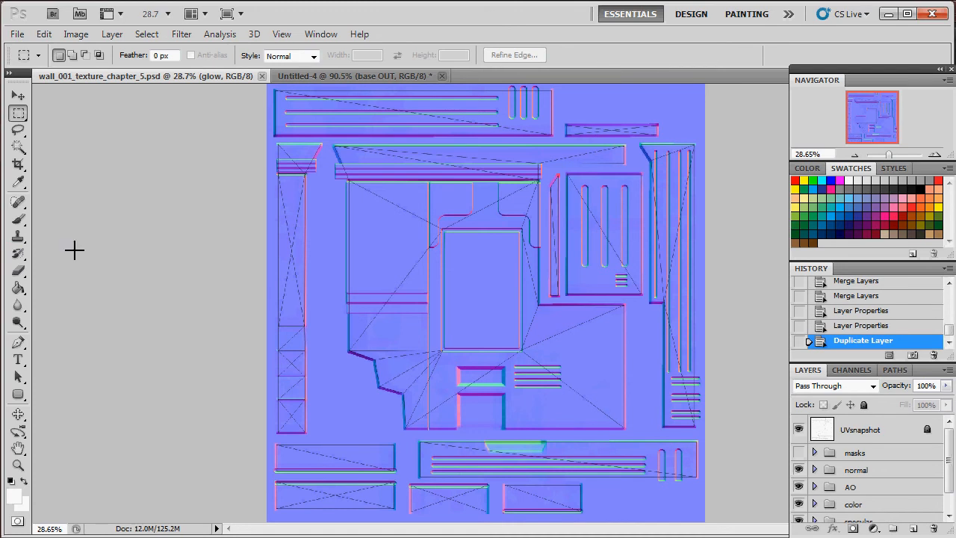